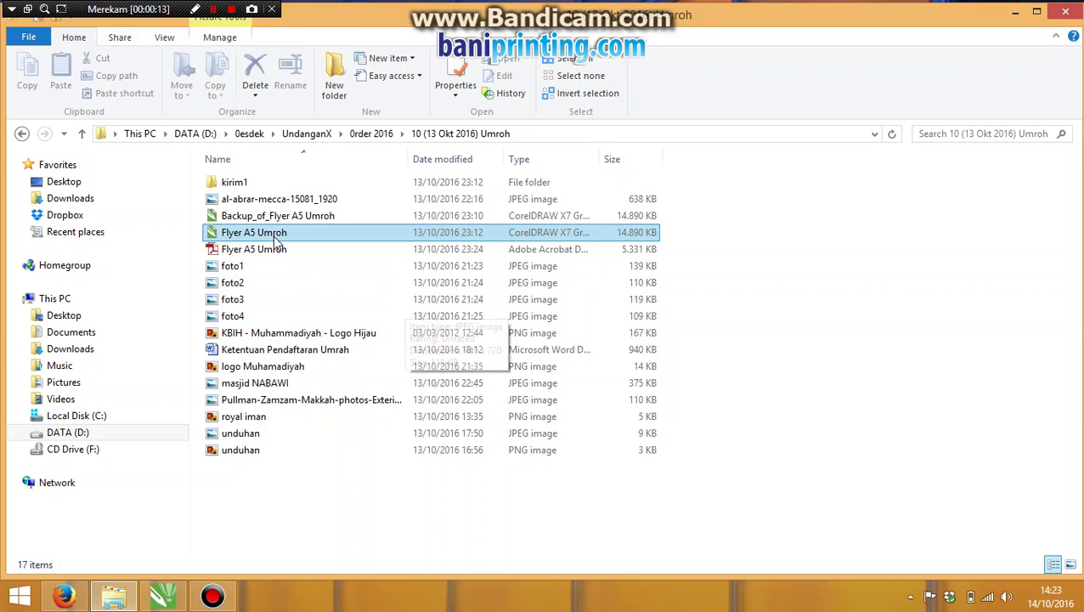
# Open the Flyer A5 Umroh PDF, view its whole first page, check the page dimensions and close it.
pyautogui.click(263, 253)
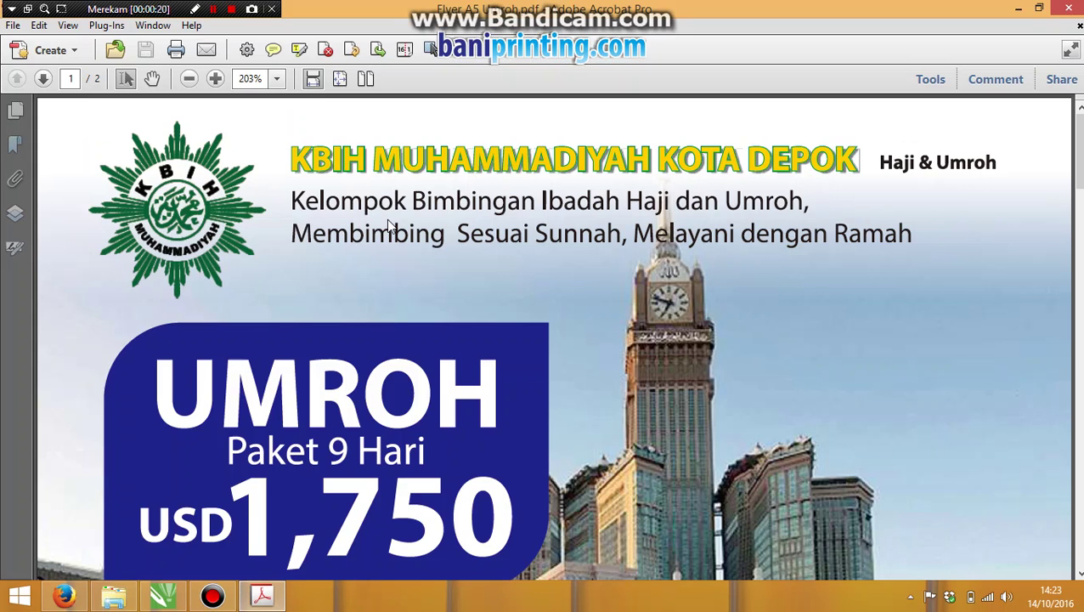
pyautogui.hotkey('ctrl', '0')
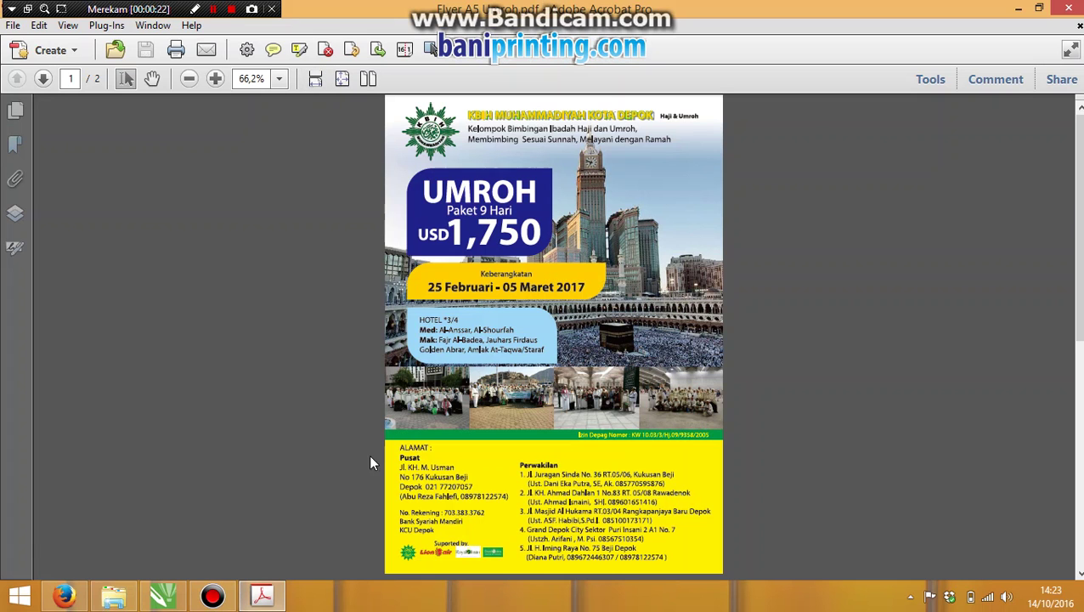
pyautogui.moveTo(41, 530)
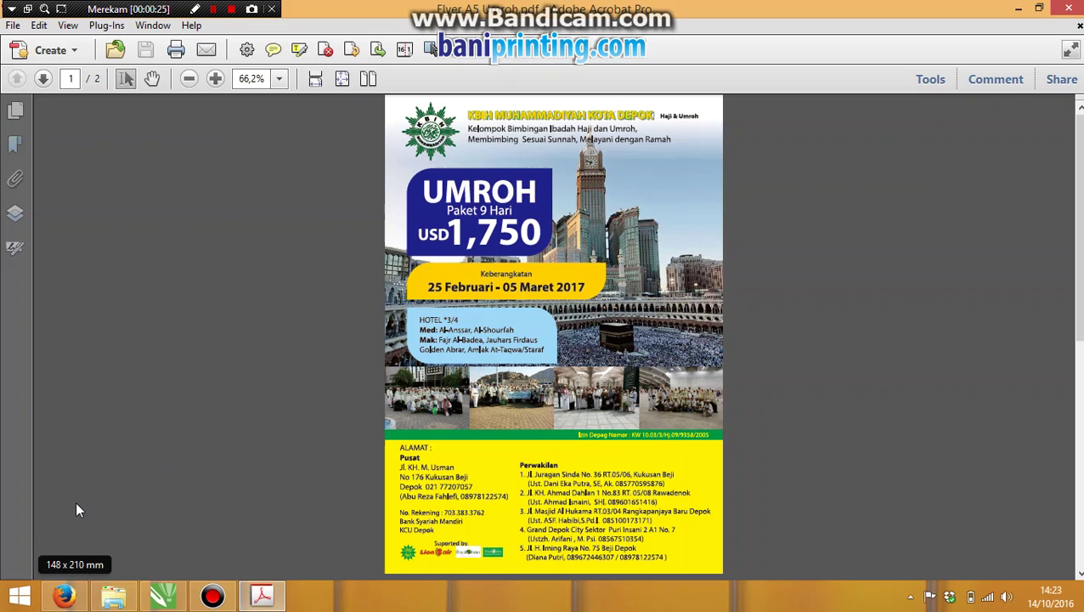
pyautogui.click(1069, 8)
# Duplicate the Flyer A5 Umroh CorelDRAW file in the same folder and rename the copy as Banner 6 x 1 meter.
pyautogui.click(253, 233)
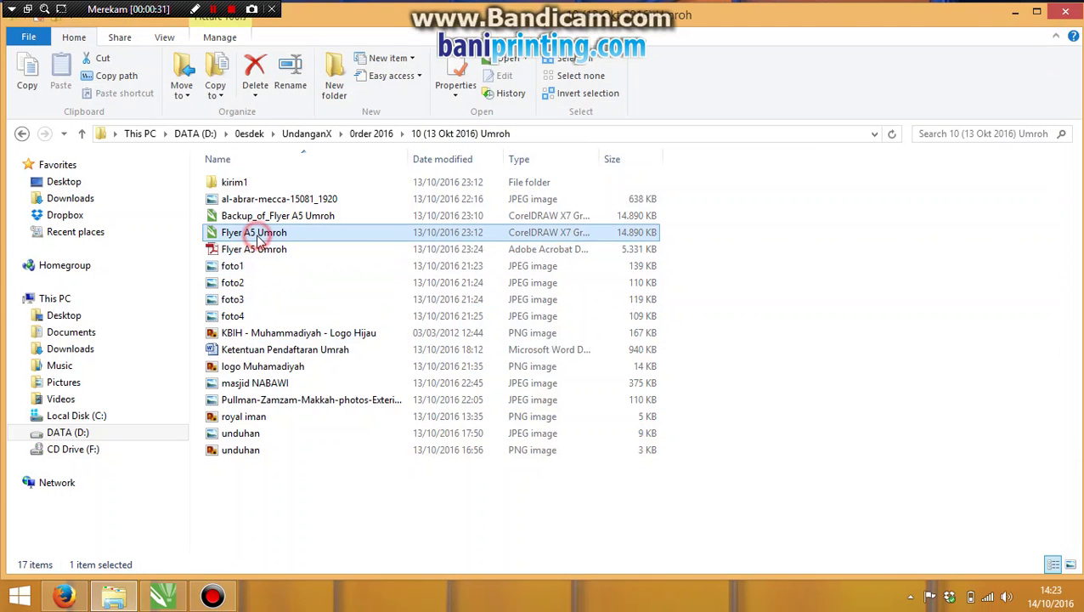
pyautogui.hotkey('ctrl', 'c')
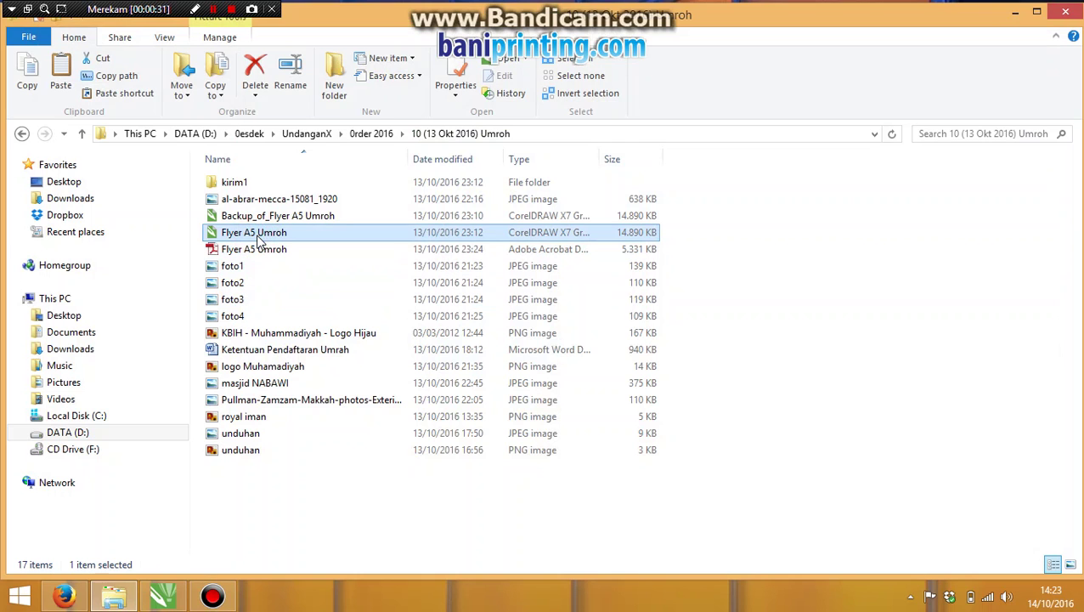
pyautogui.hotkey('ctrl', 'v')
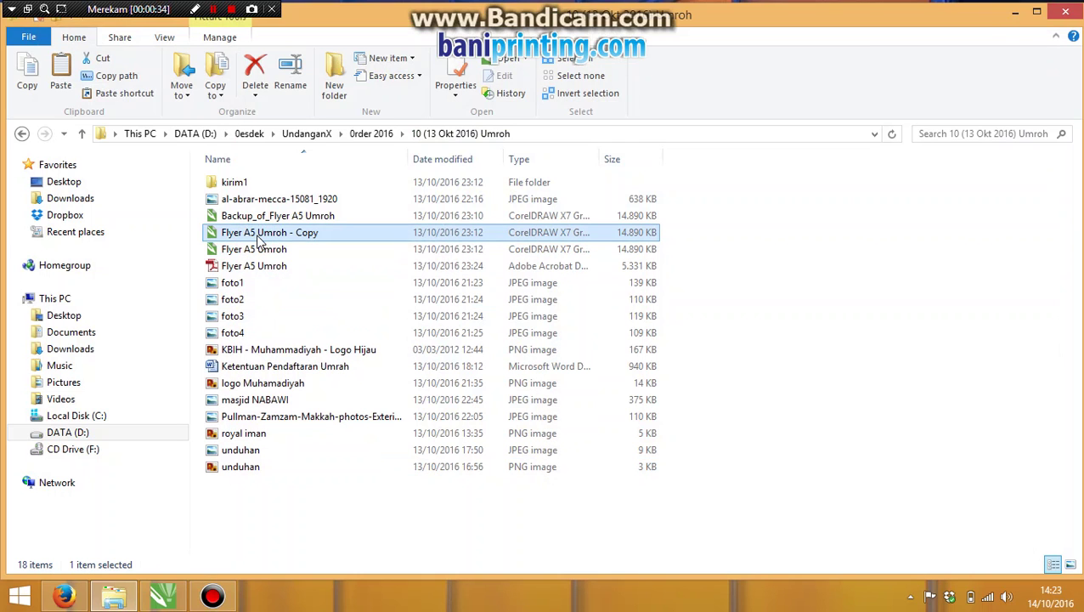
pyautogui.press('F2')
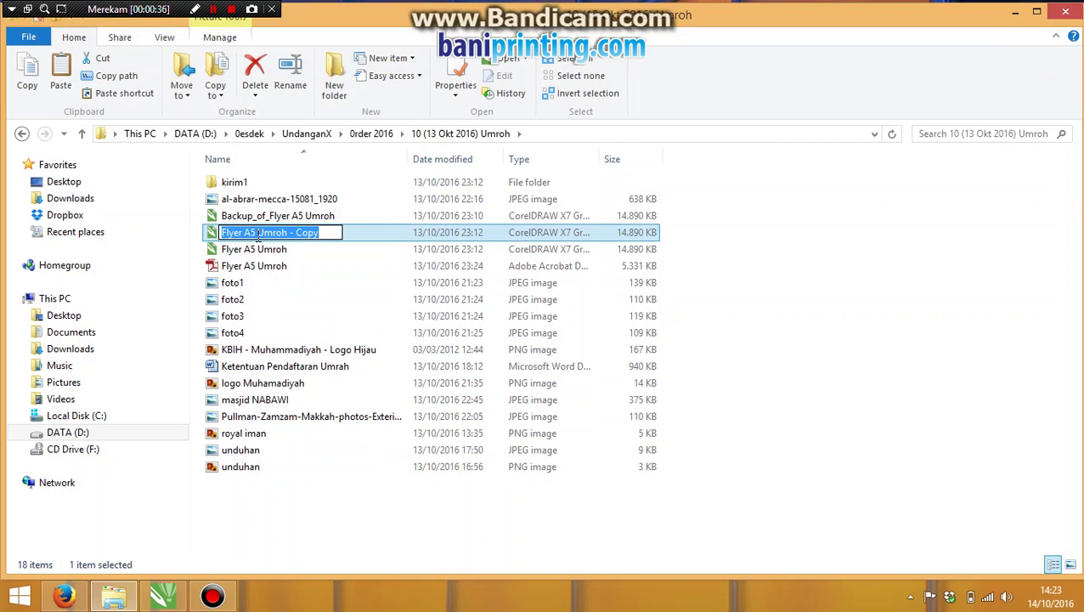
pyautogui.write('Banner 6x')
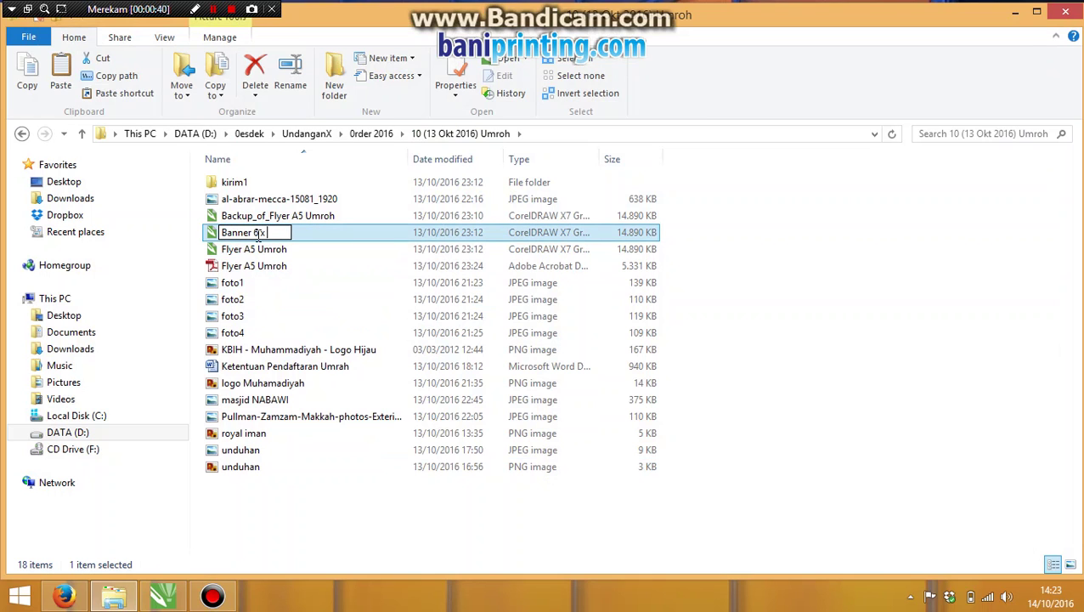
pyautogui.write(' 1 mete')
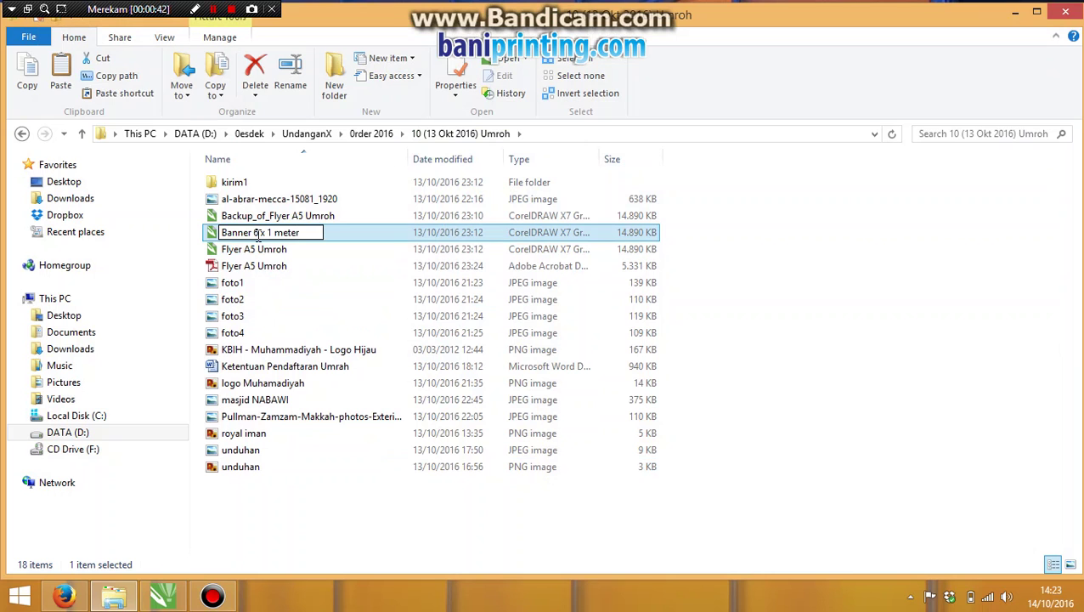
pyautogui.write('r')
pyautogui.press('Return')
# Open the Banner 6 x 1 meter file in CorelDRAW and delete the empty rectangle beside the flyer.
pyautogui.doubleClick(256, 238)
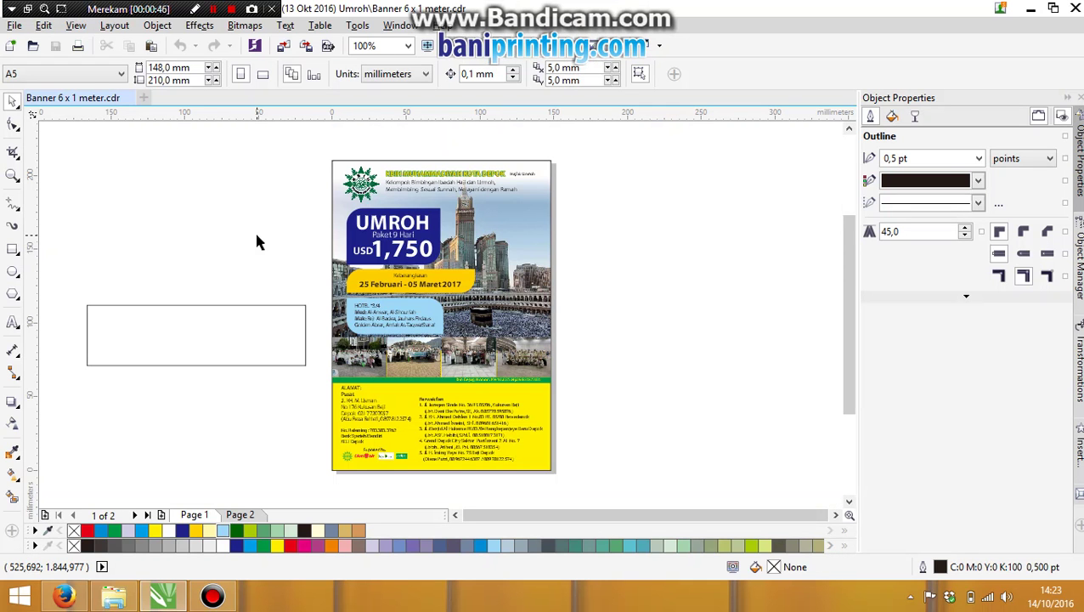
pyautogui.click(239, 334)
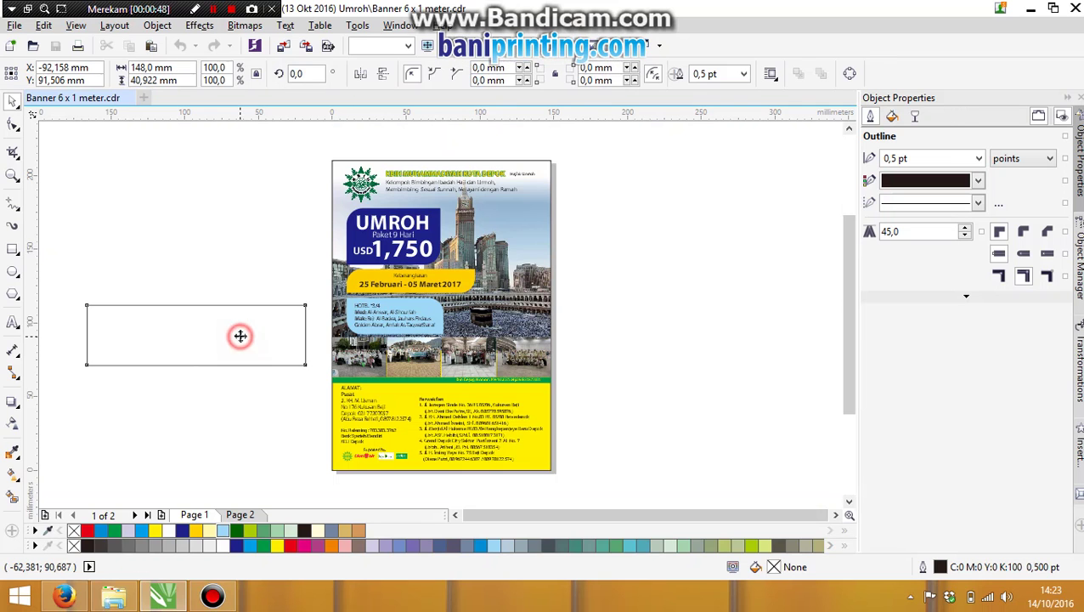
pyautogui.press('Delete')
# Try the A4 and A3 preset page sizes for the document.
pyautogui.scroll(-3, 240, 341)
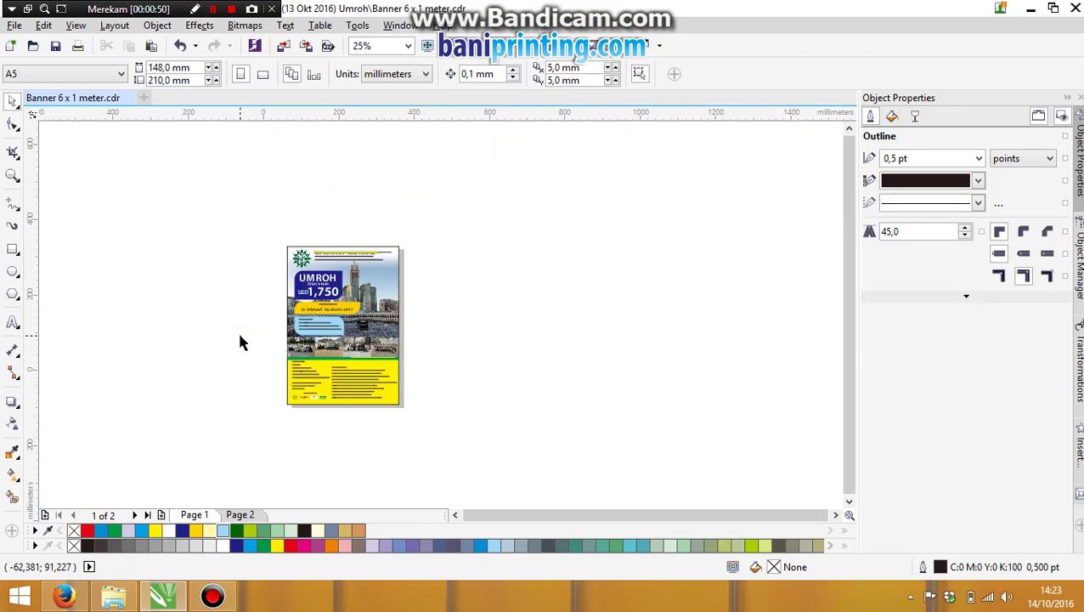
pyautogui.scroll(-2, 208, 230)
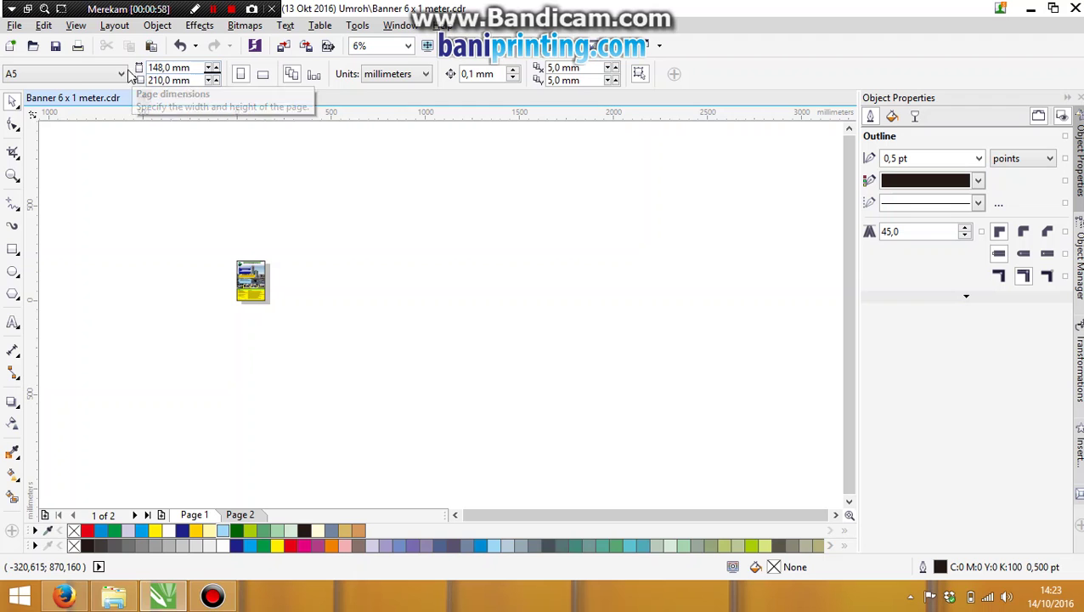
pyautogui.click(72, 73)
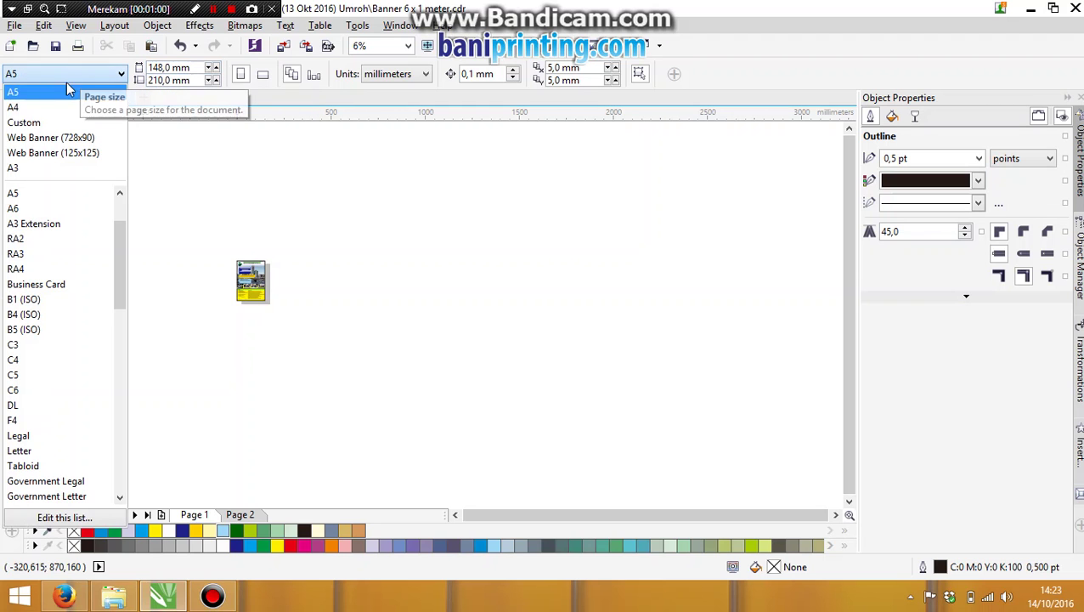
pyautogui.click(62, 107)
pyautogui.click(70, 74)
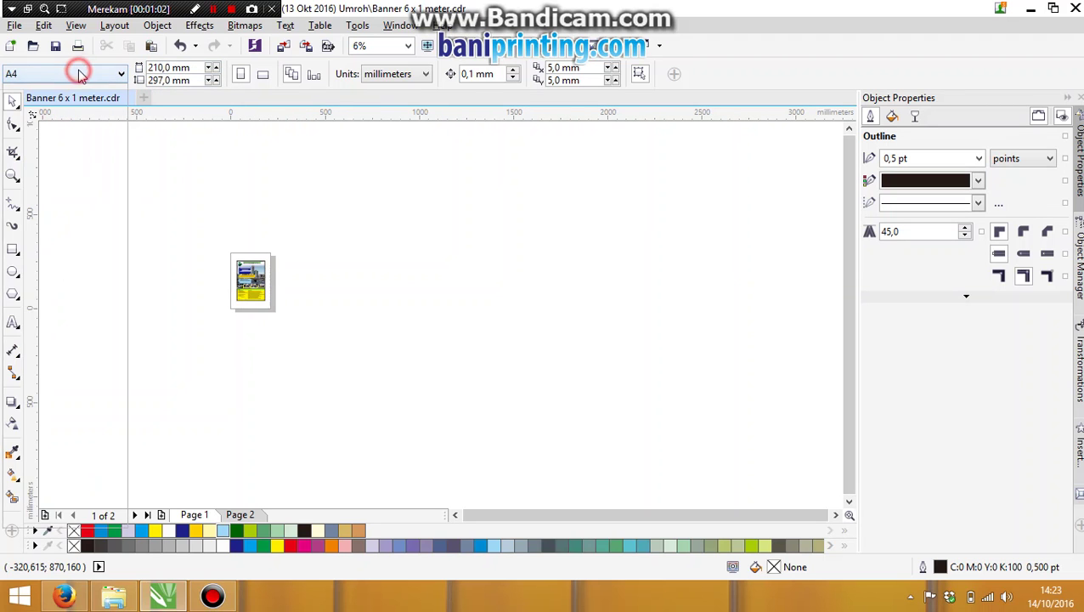
pyautogui.click(55, 170)
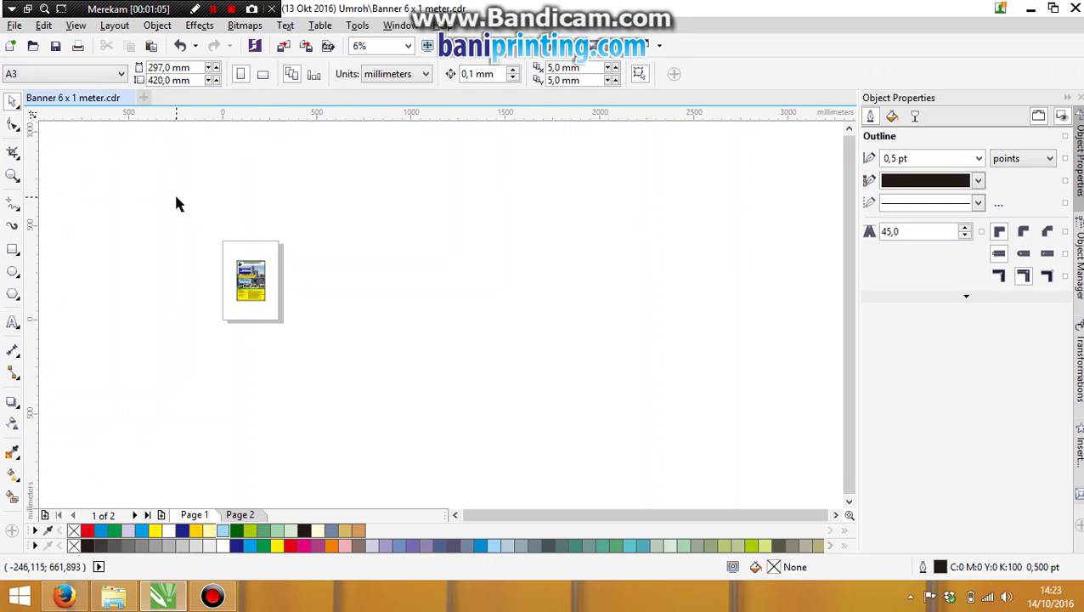
# Set the page dimensions to 6000 mm wide and 1000 mm high.
pyautogui.click(161, 68)
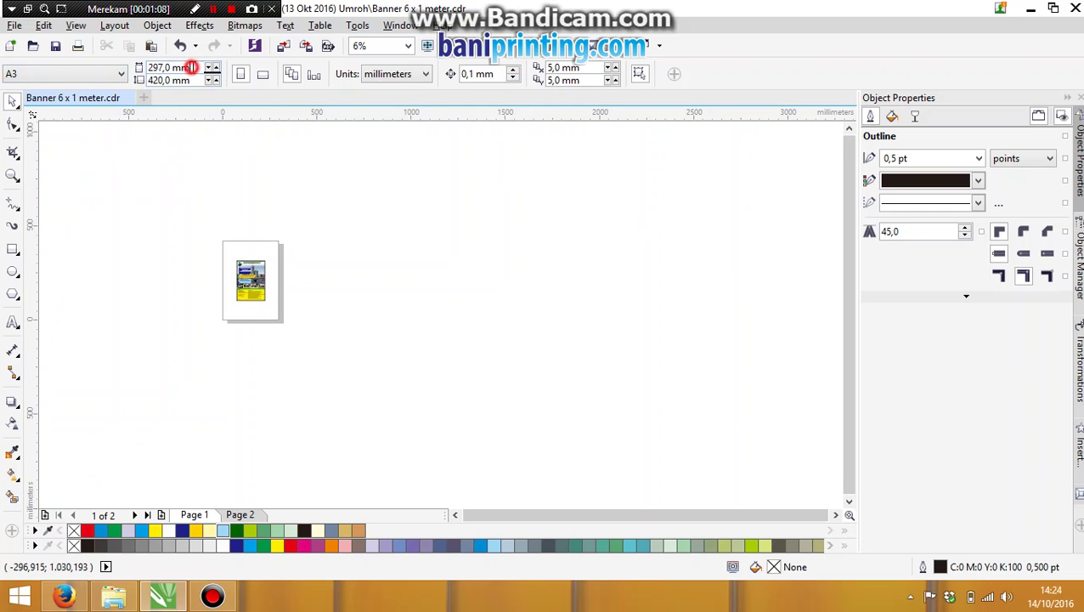
pyautogui.write('6000')
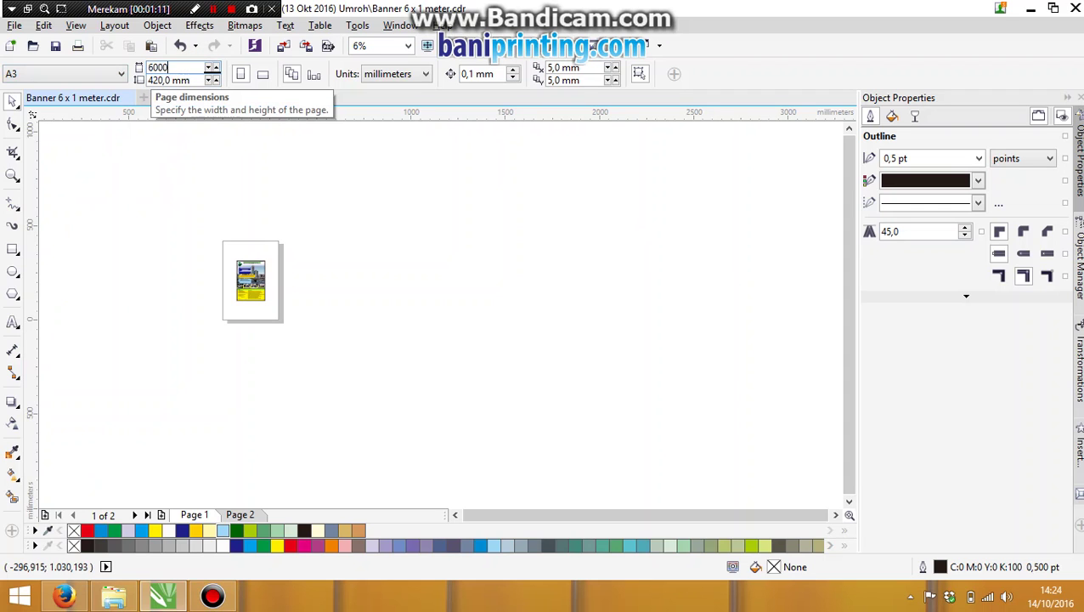
pyautogui.press('Tab')
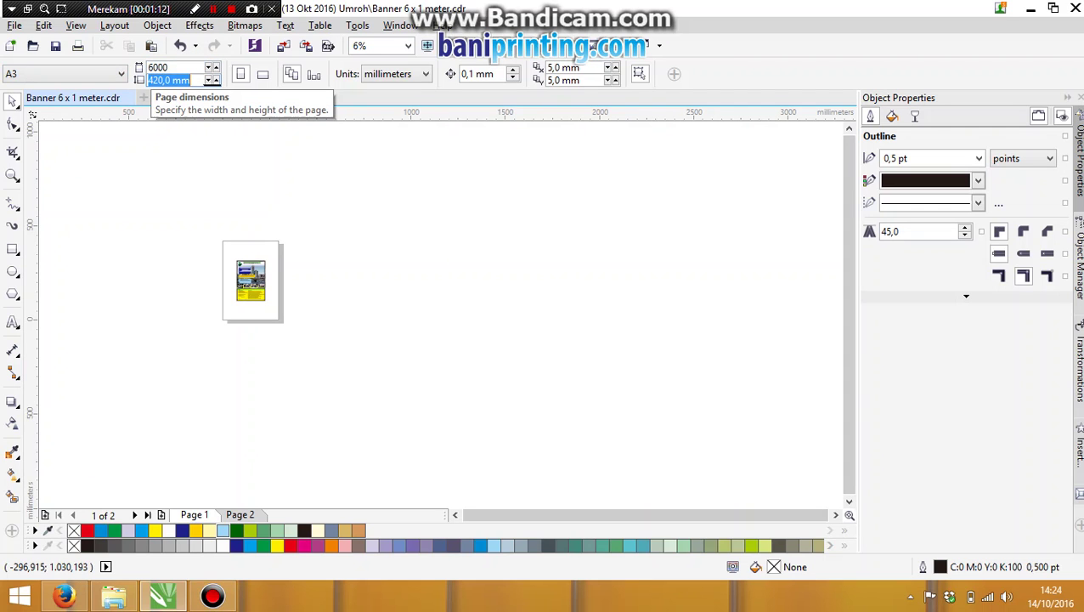
pyautogui.write('1000')
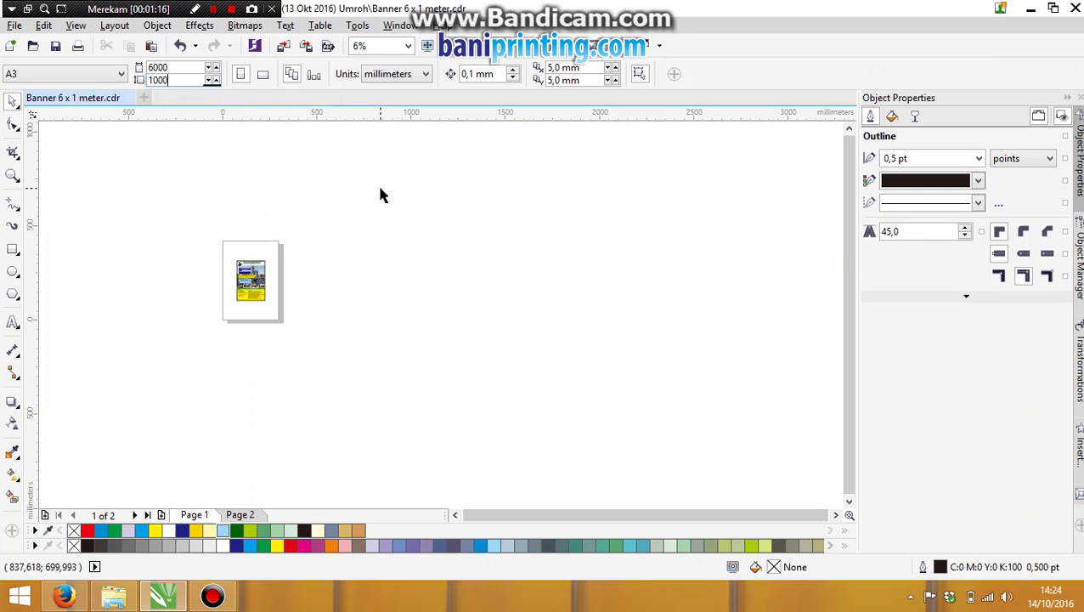
pyautogui.press('Return')
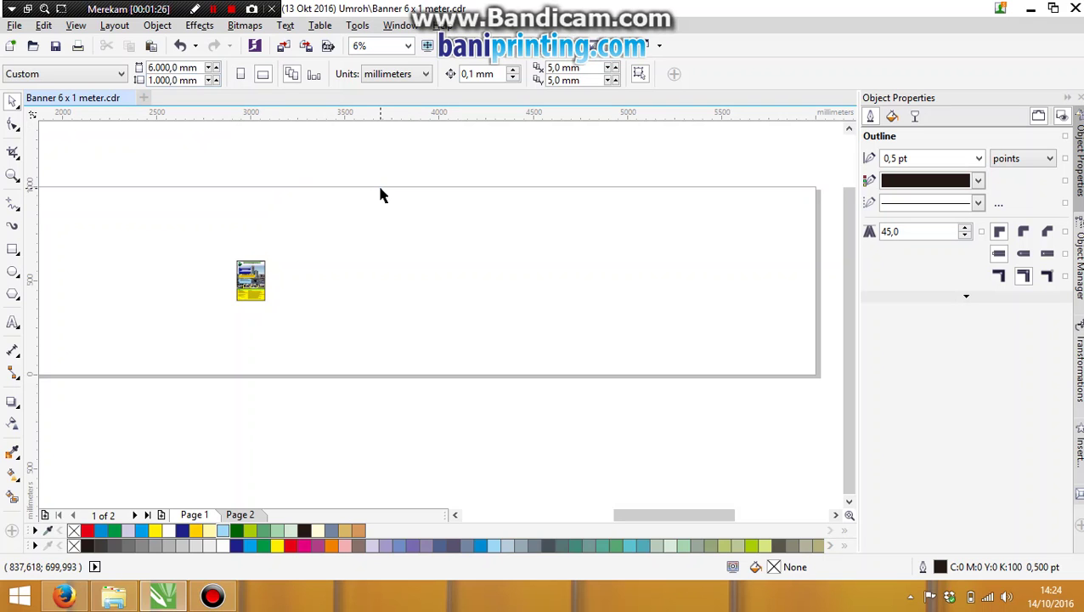
# Change the page width to 5000 mm.
pyautogui.scroll(-1, 380, 186)
pyautogui.scroll(-1, 380, 186)
pyautogui.press('z')
pyautogui.moveTo(176, 166); pyautogui.dragTo(477, 260)
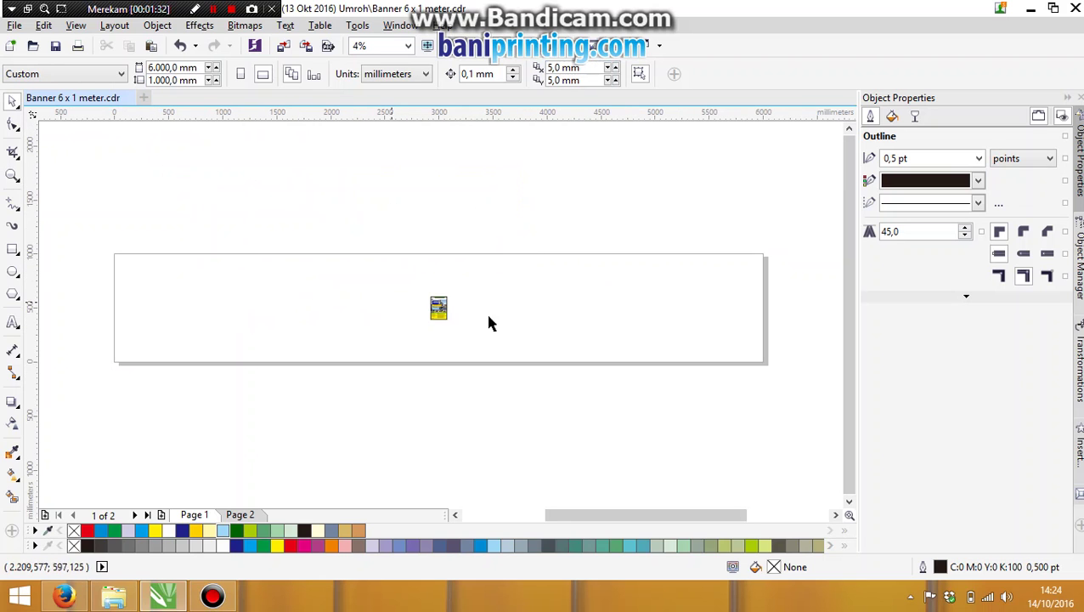
pyautogui.click(196, 68)
pyautogui.write('5.')
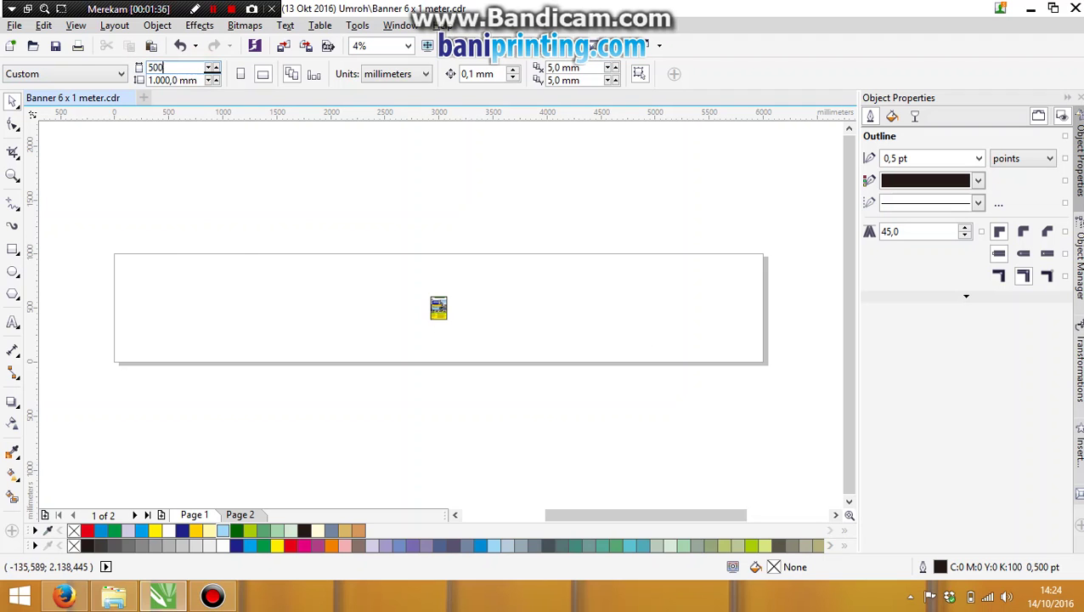
pyautogui.write('000')
pyautogui.press('Return')
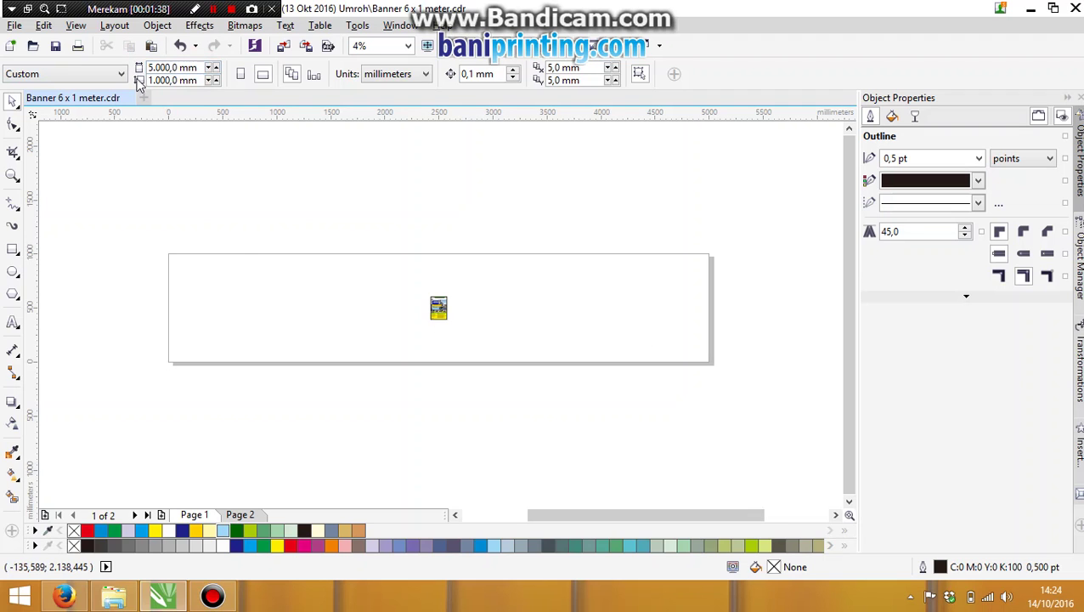
# Select all the flyer objects and enlarge them proportionally about their centre to about 1831 × 2598 mm.
pyautogui.click(477, 290)
pyautogui.click(428, 290)
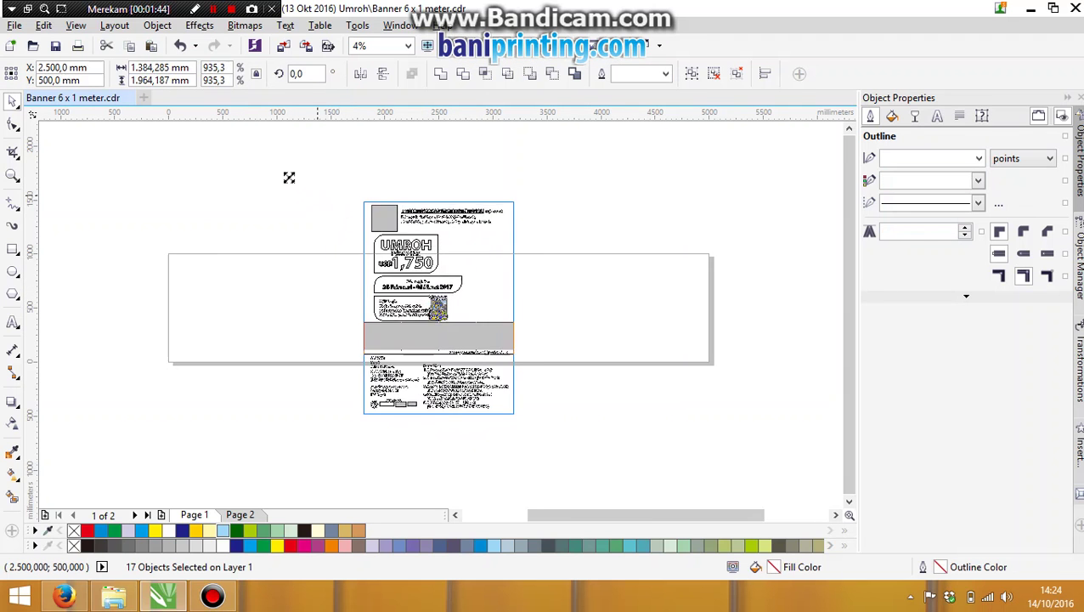
pyautogui.click(569, 218)
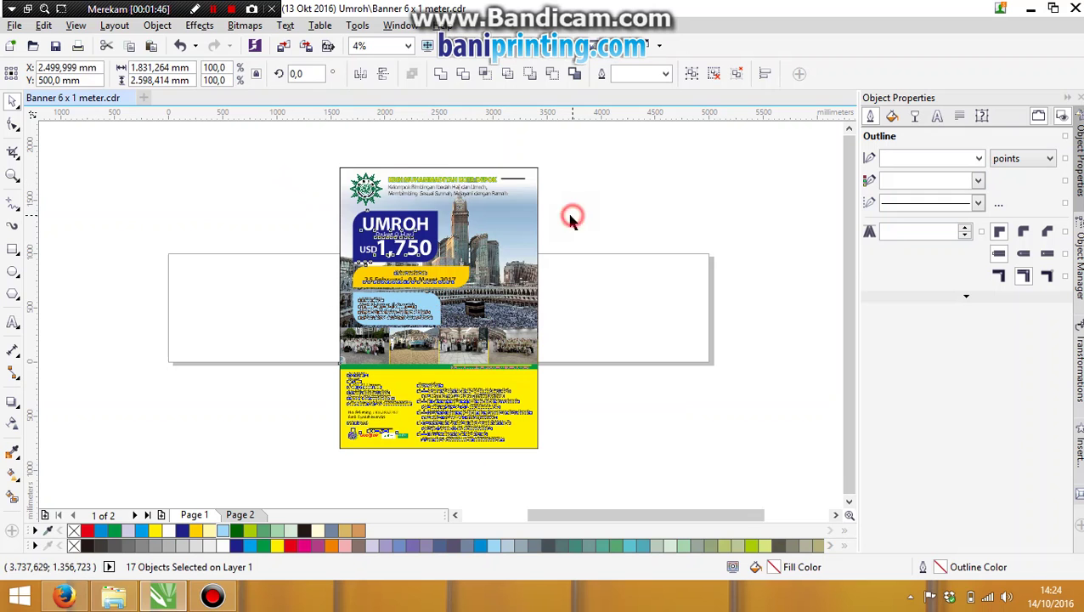
# Examine the enlarged KBIH MUHAMMADIYAH KOTA DEPOK heading's drop shadow up close, and undo the flyer's enlargement.
pyautogui.press('z')
pyautogui.moveTo(402, 159); pyautogui.dragTo(477, 209)
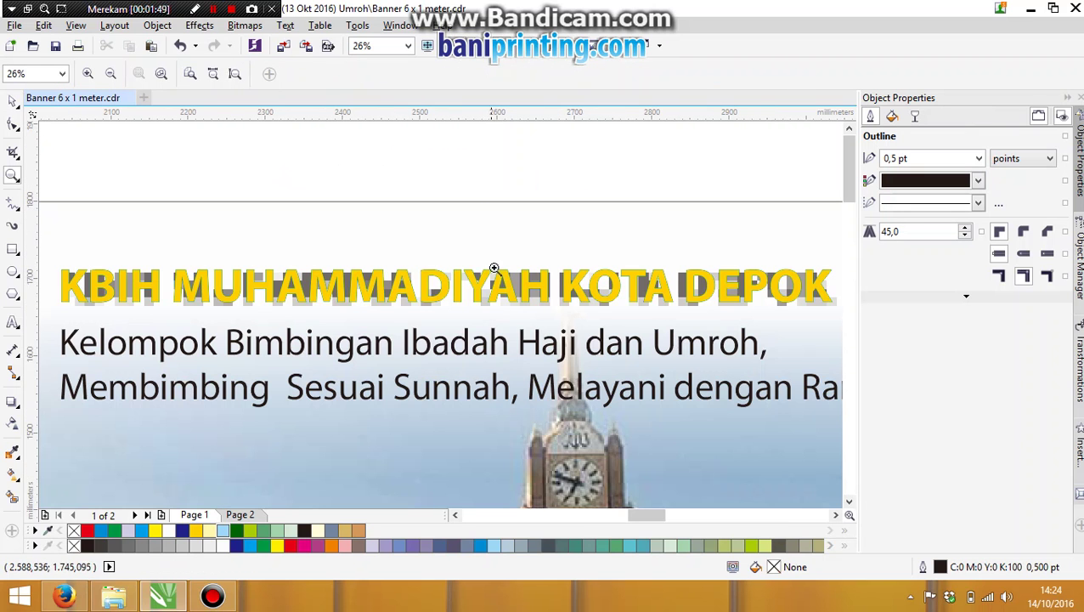
pyautogui.moveTo(379, 245); pyautogui.dragTo(585, 345)
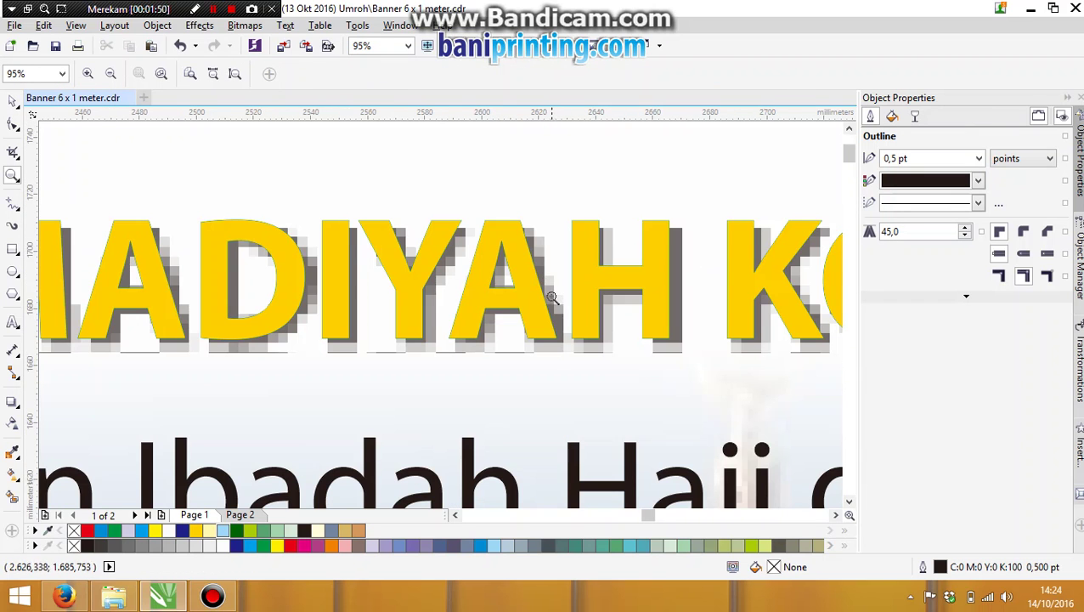
pyautogui.scroll(-2, 552, 297)
pyautogui.scroll(3, 527, 274)
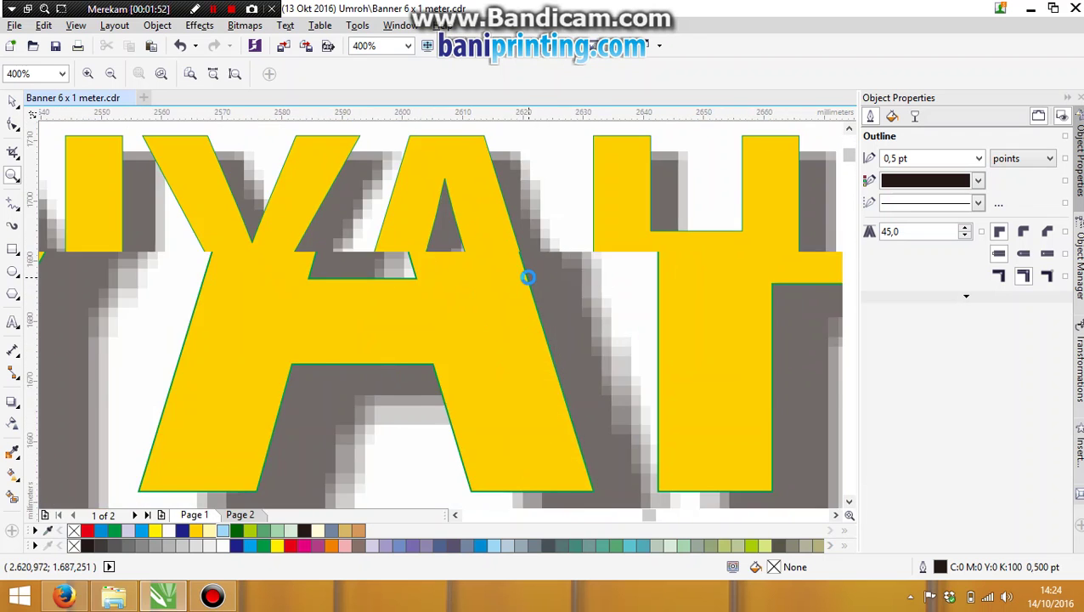
pyautogui.scroll(-8, 528, 277)
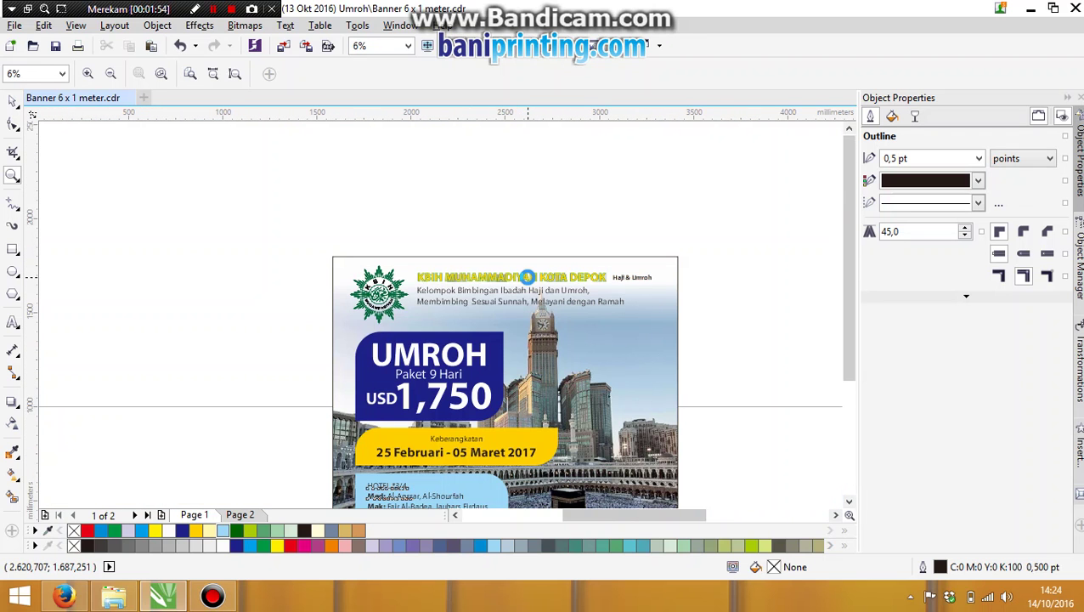
pyautogui.scroll(-2, 527, 277)
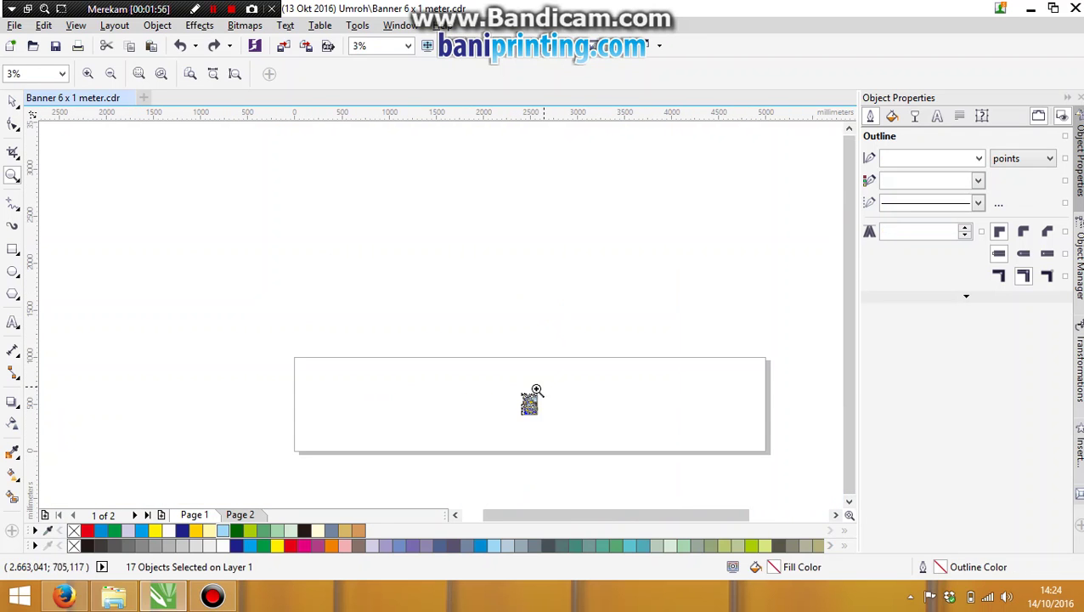
# Deselect the flyer objects and examine the drop shadow of the KBIH MUHAMMADIYAH KOTA DEPOK heading at its original size.
pyautogui.moveTo(526, 393); pyautogui.dragTo(553, 423)
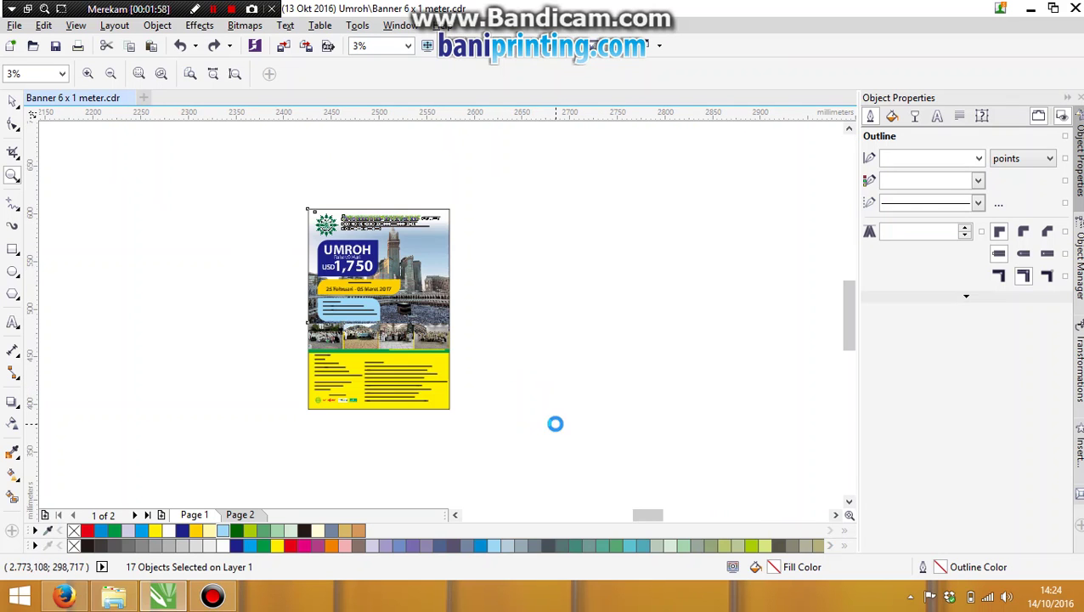
pyautogui.moveTo(298, 189); pyautogui.dragTo(482, 366)
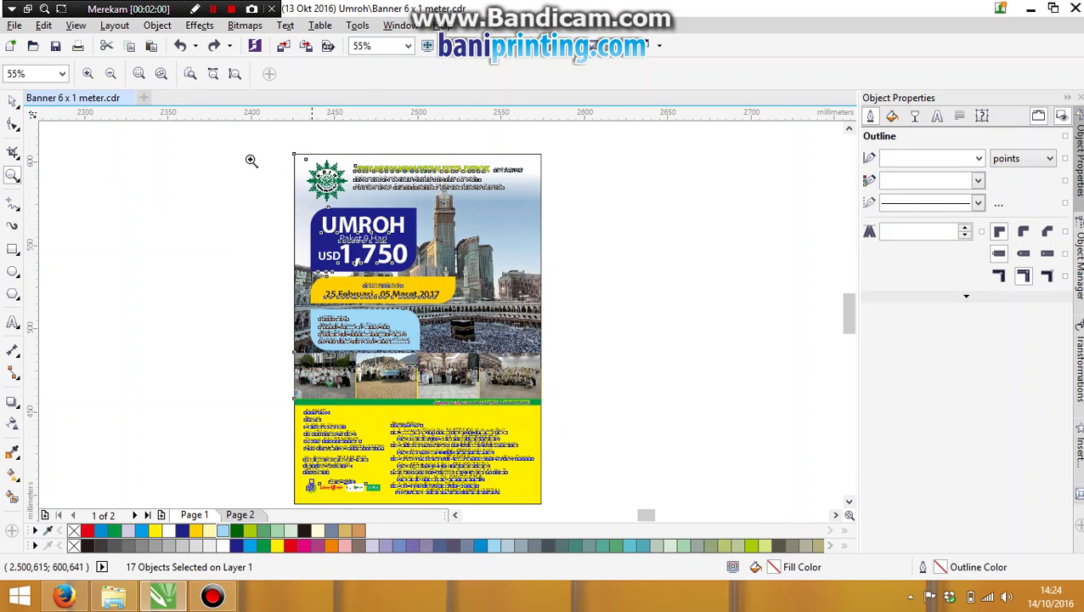
pyautogui.click(13, 100)
pyautogui.press('Escape')
pyautogui.scroll(2, 425, 182)
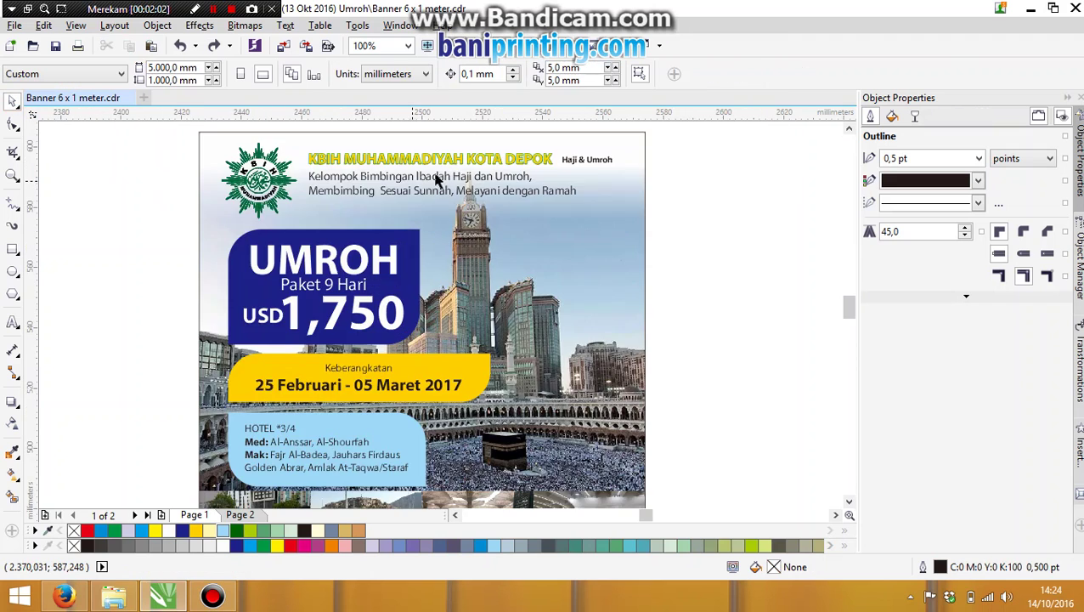
pyautogui.scroll(3, 436, 176)
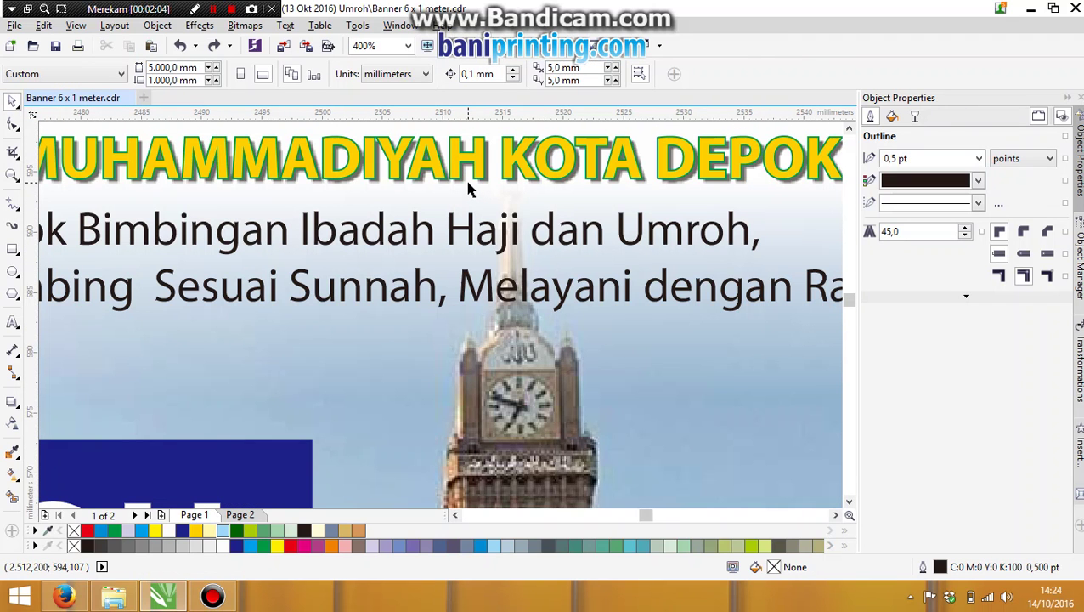
# Delete the drop shadow of the KBIH MUHAMMADIYAH KOTA DEPOK heading.
pyautogui.click(466, 179)
pyautogui.press('Escape')
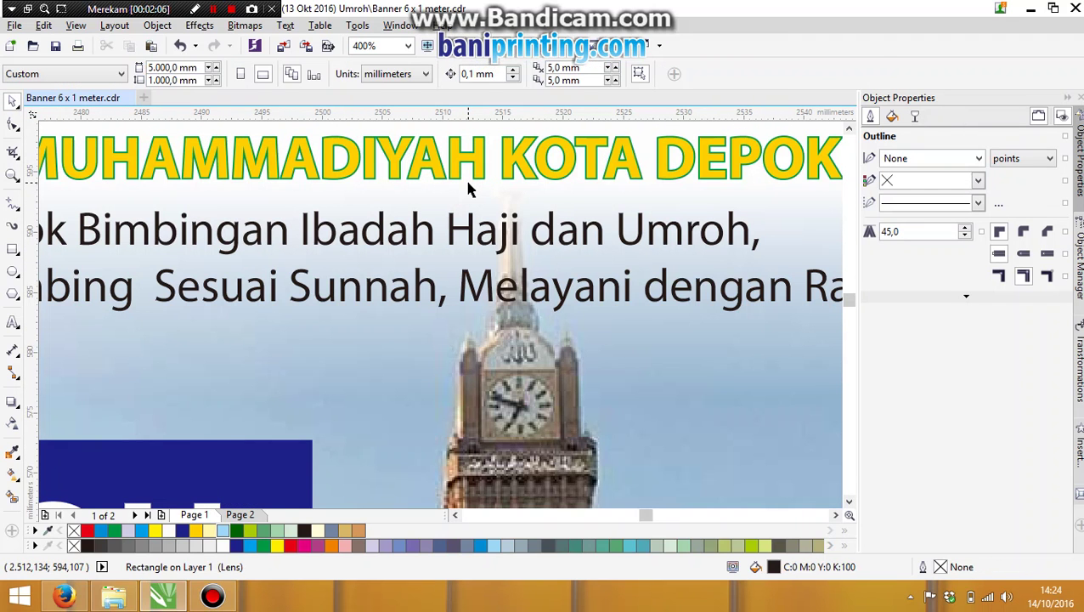
# Set the green outline of the KBIH MUHAMMADIYAH KOTA DEPOK heading to scale with the object.
pyautogui.press('z')
pyautogui.scroll(1, 519, 162)
pyautogui.scroll(2, 519, 162)
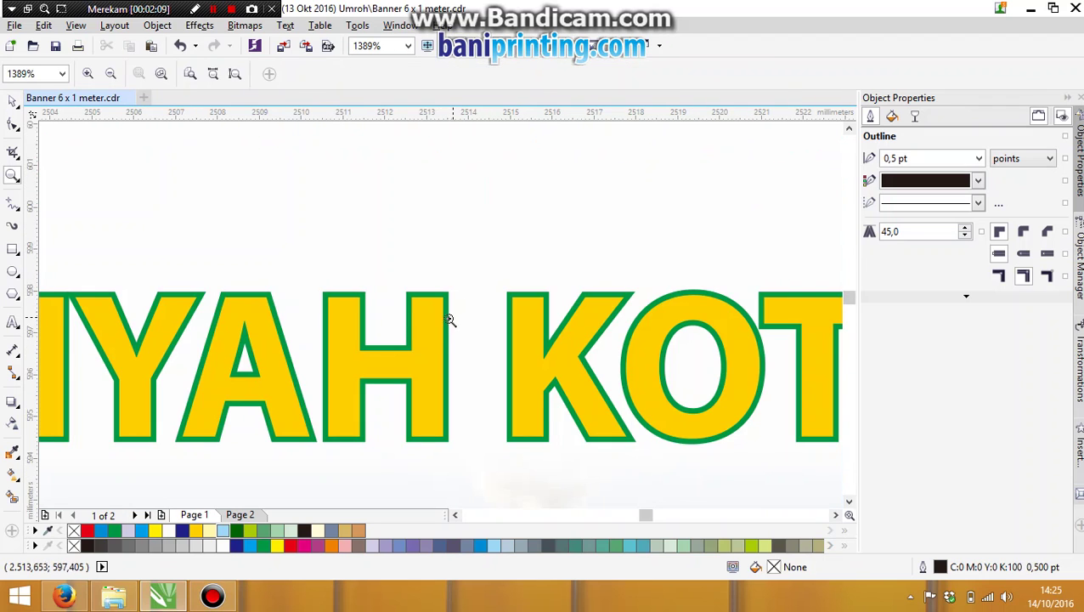
pyautogui.press('space')
pyautogui.click(435, 311)
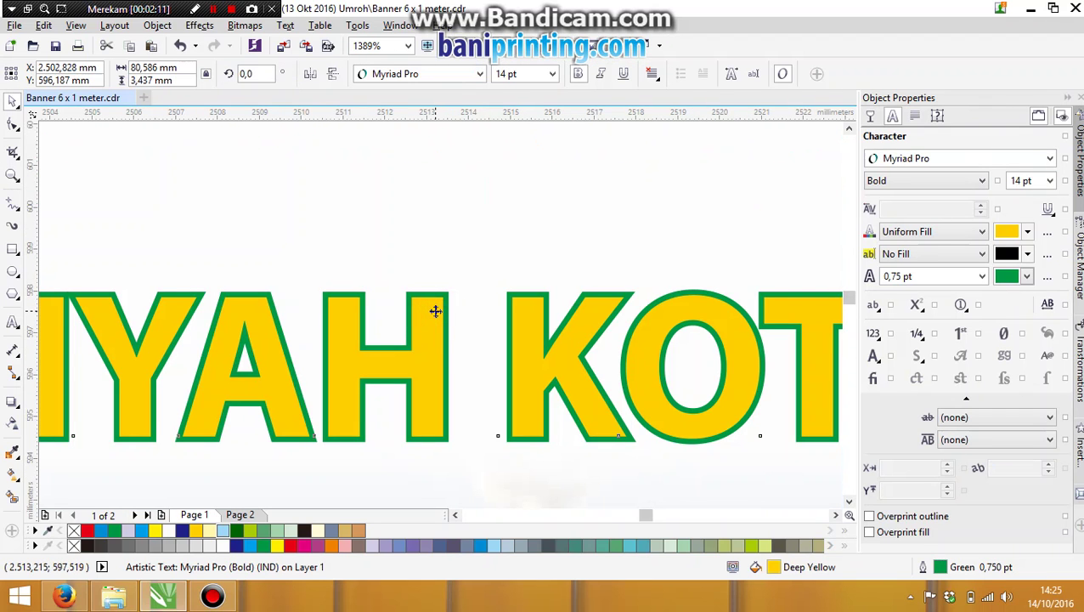
pyautogui.doubleClick(923, 568)
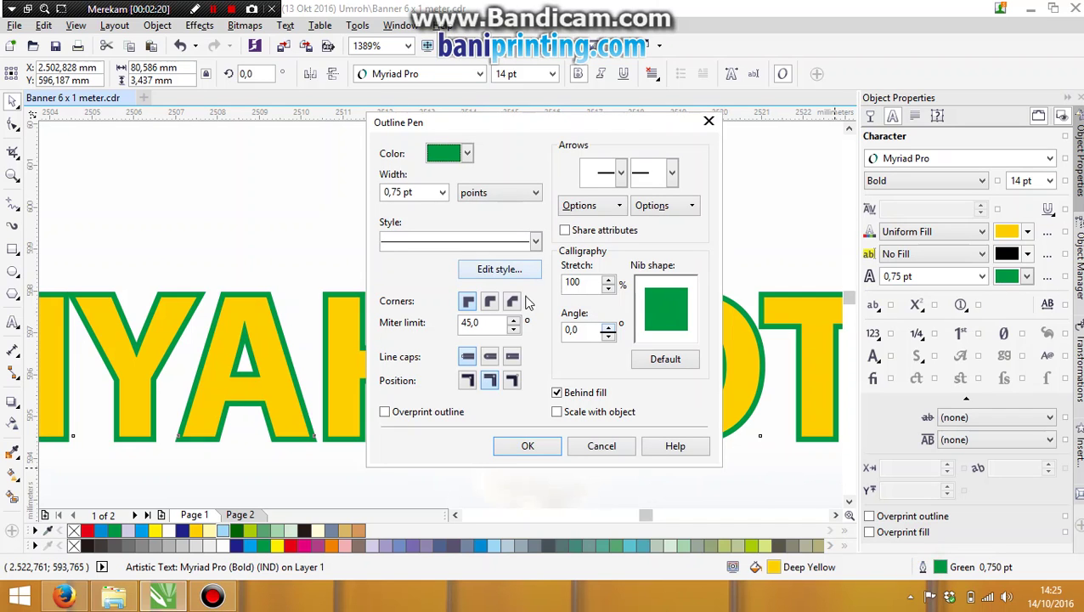
pyautogui.click(558, 412)
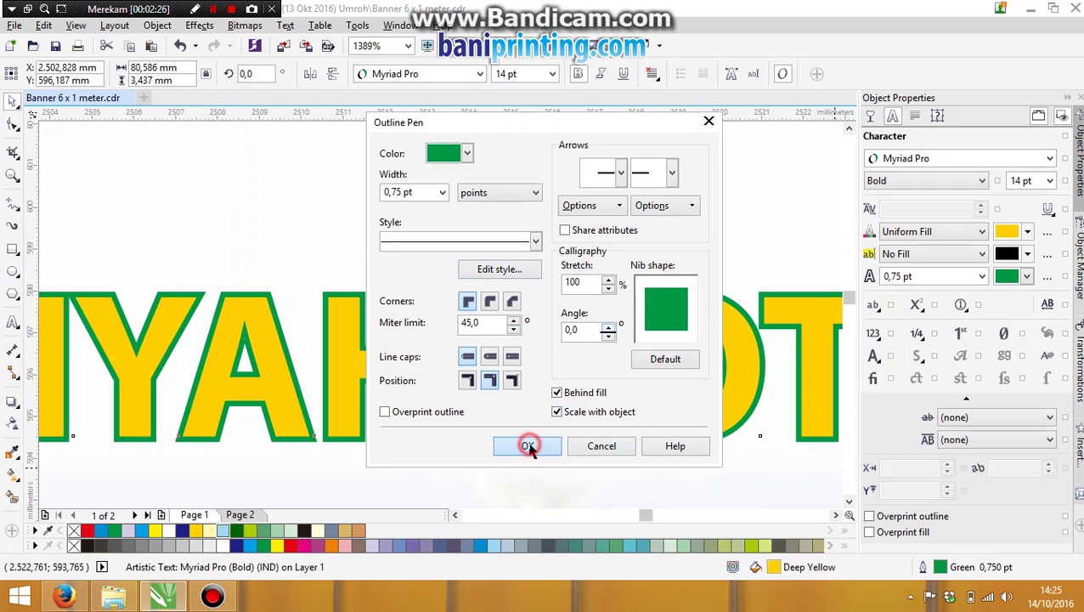
pyautogui.click(528, 445)
# Select all the flyer objects and enlarge them proportionally about their centre to about 1934 × 2745 mm.
pyautogui.scroll(-5, 521, 341)
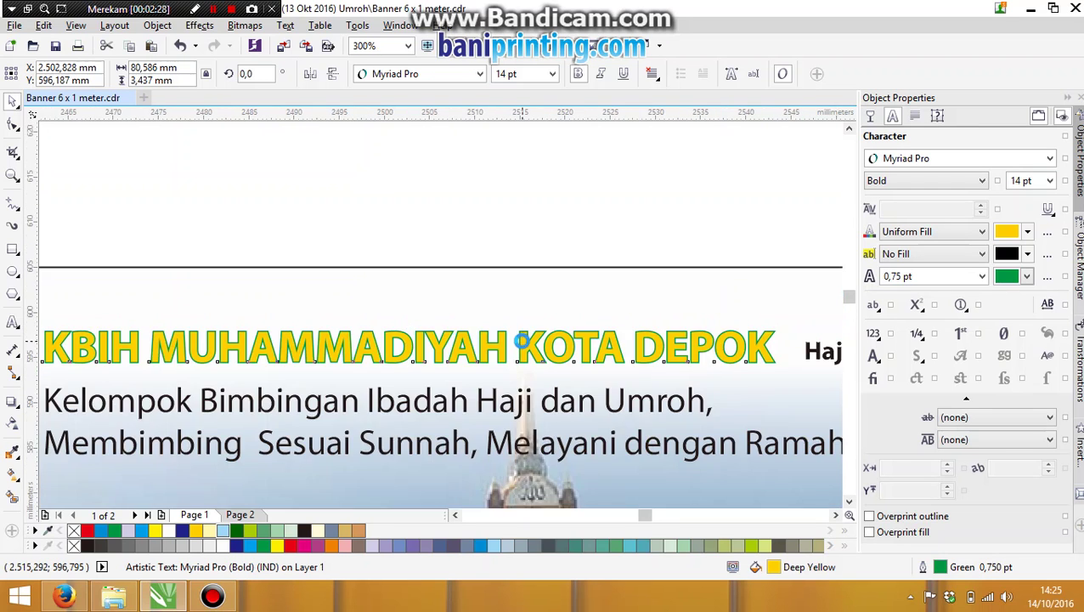
pyautogui.scroll(-3, 521, 340)
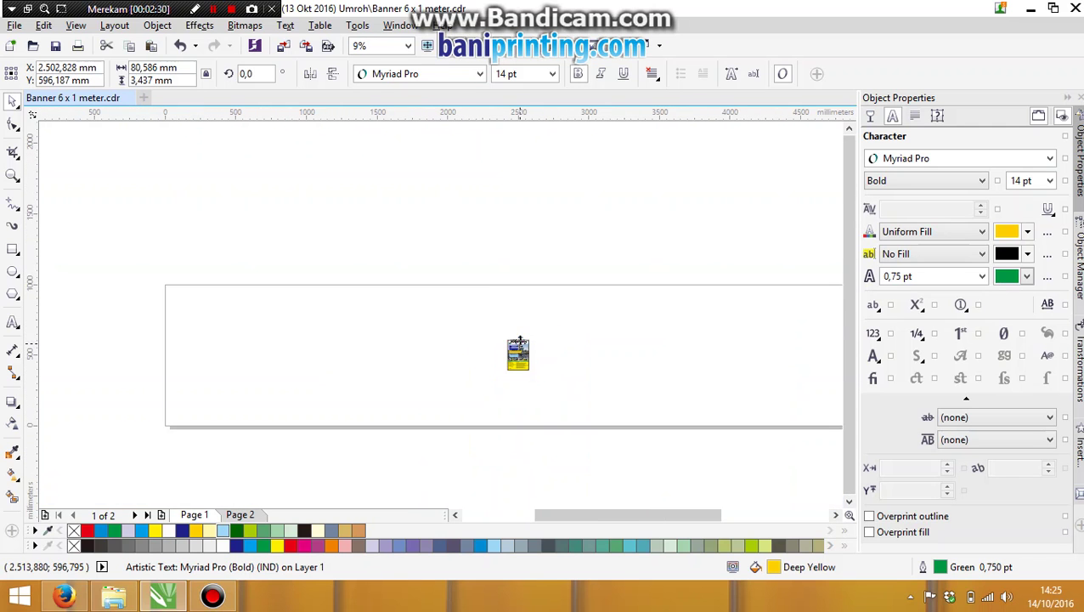
pyautogui.moveTo(482, 277); pyautogui.dragTo(548, 391)
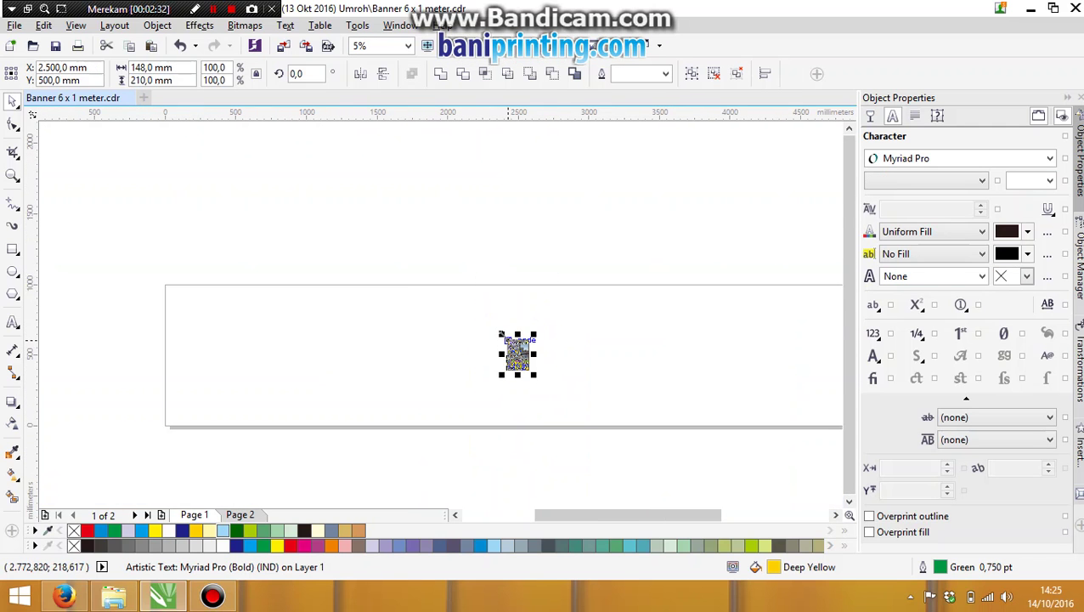
pyautogui.moveTo(503, 332); pyautogui.dragTo(244, 158)
# Examine the outline of the enlarged KBIH MUHAMMADIYAH KOTA DEPOK heading up close.
pyautogui.press('z')
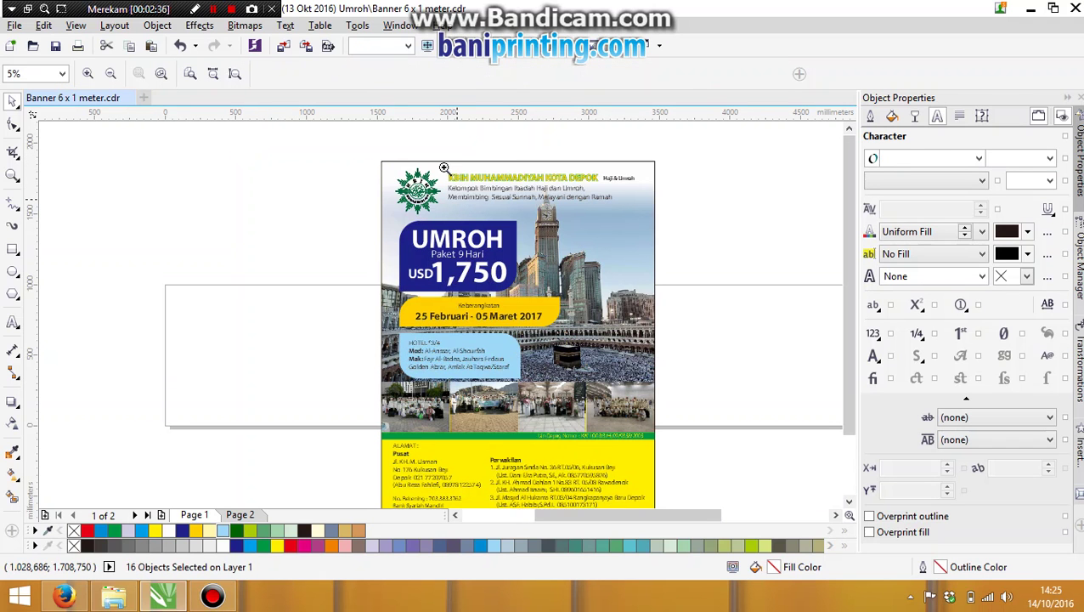
pyautogui.moveTo(427, 168); pyautogui.dragTo(639, 315)
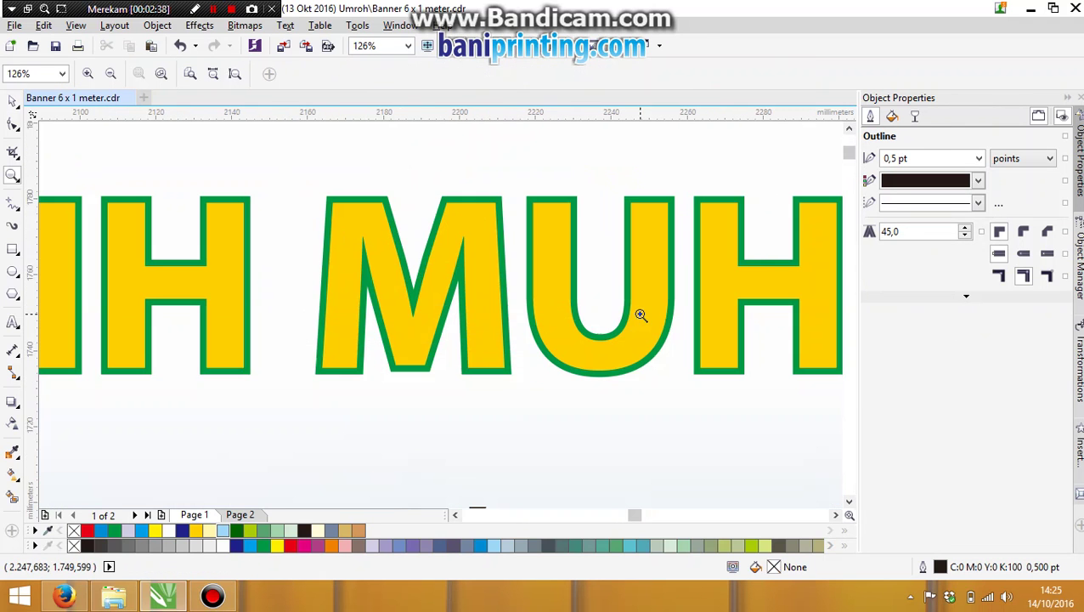
pyautogui.rightClick(639, 313)
pyautogui.rightClick(639, 314)
pyautogui.rightClick(637, 293)
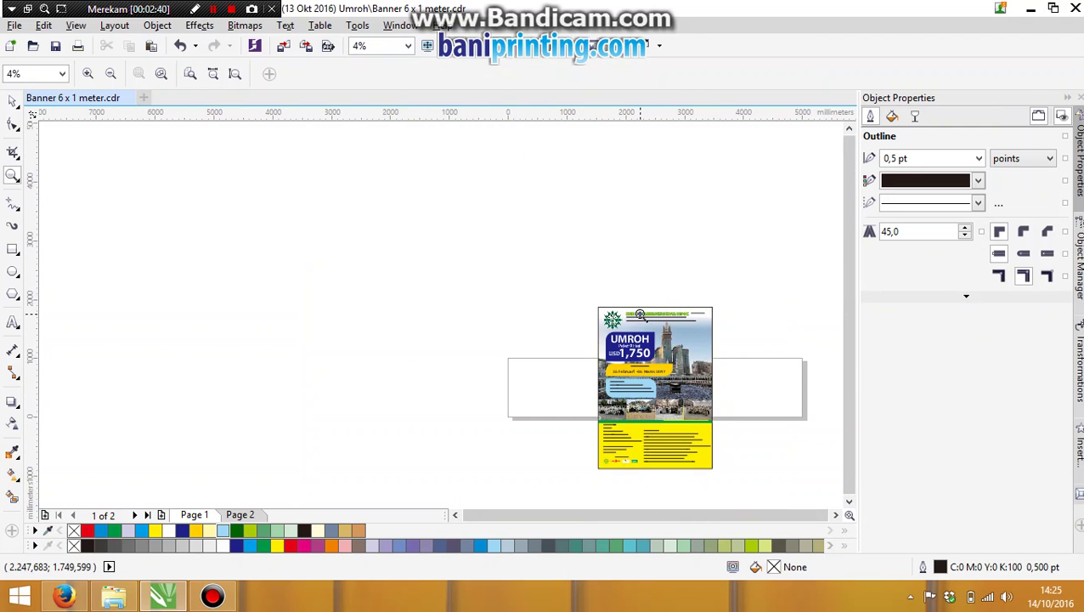
pyautogui.moveTo(422, 269); pyautogui.dragTo(753, 508)
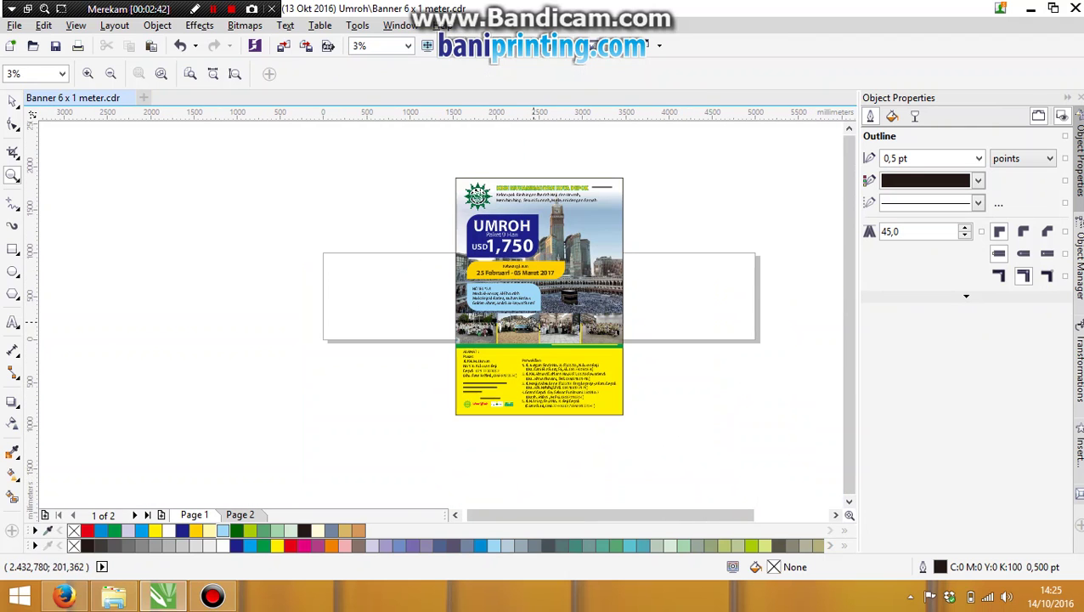
pyautogui.press('space')
pyautogui.moveTo(430, 437); pyautogui.dragTo(634, 347)
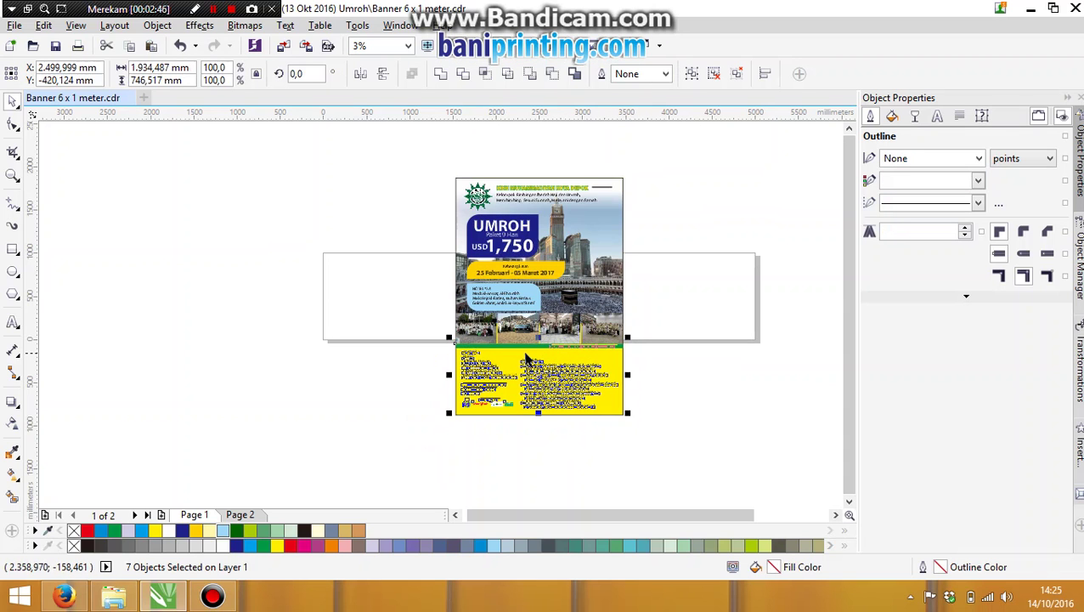
pyautogui.moveTo(527, 357); pyautogui.dragTo(714, 425)
pyautogui.hotkey('ctrl', 'z')
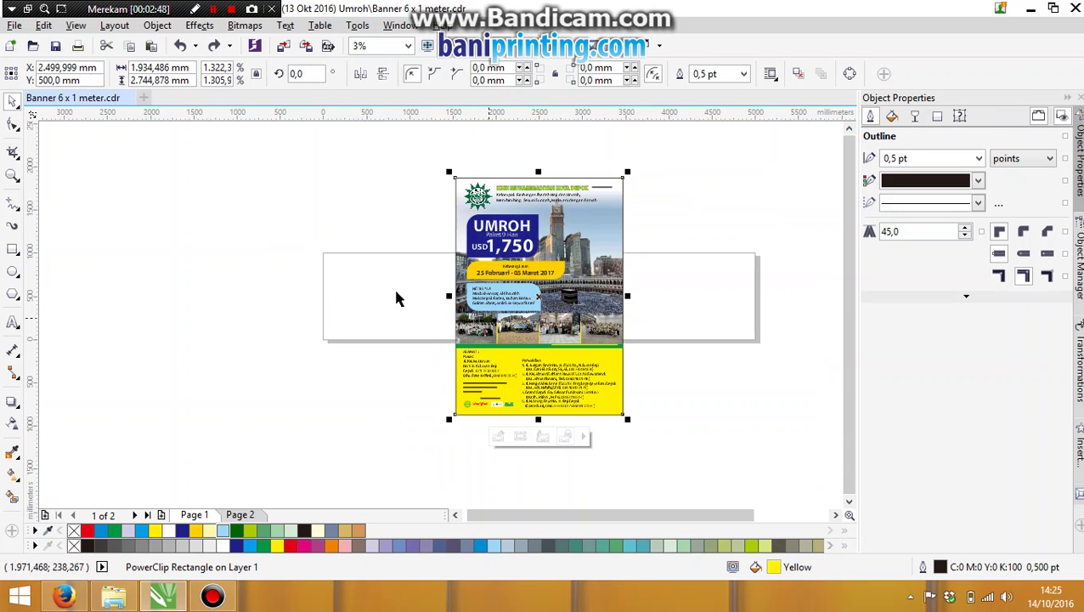
pyautogui.click(326, 268)
# Move all the flyer objects off the page into the empty area to its left and deselect them.
pyautogui.moveTo(428, 160); pyautogui.dragTo(651, 469)
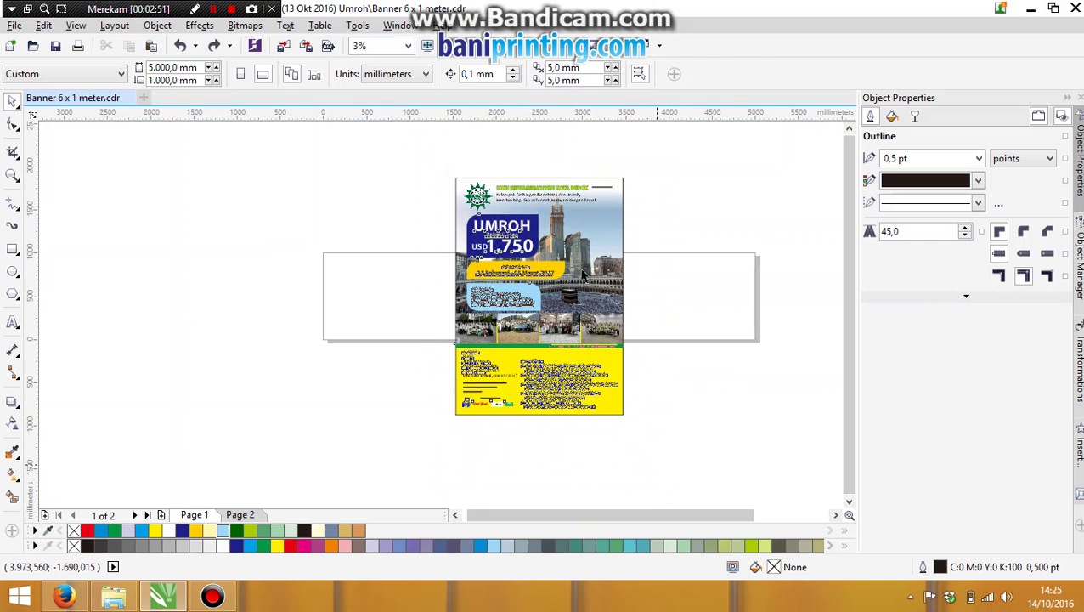
pyautogui.moveTo(595, 259); pyautogui.dragTo(262, 213)
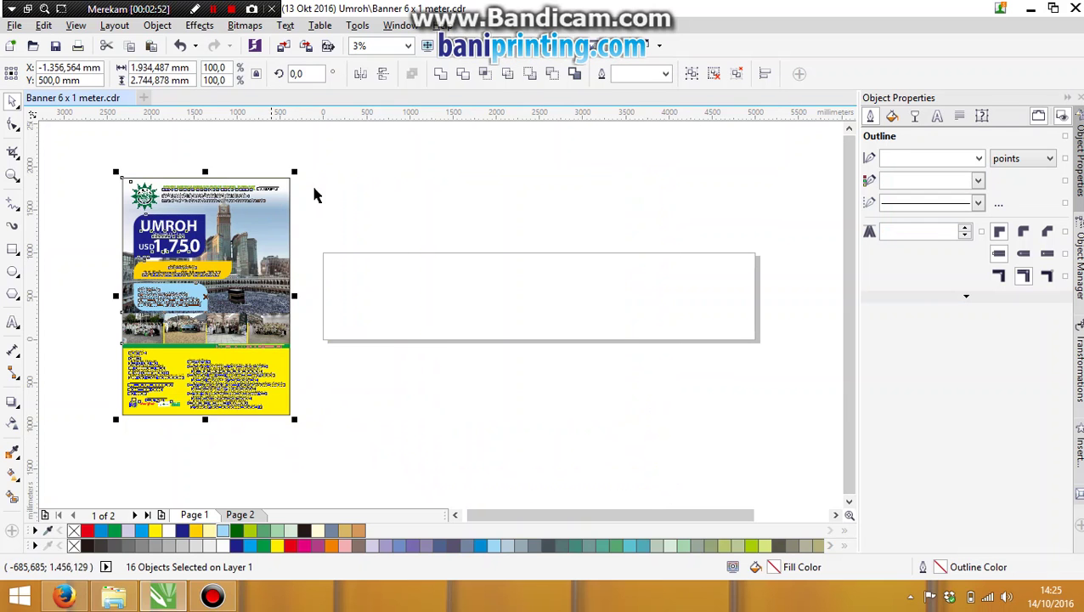
pyautogui.click(314, 189)
# Draw a rectangle about 4991 × 1024 mm over the banner page and move it just above the page.
pyautogui.click(12, 249)
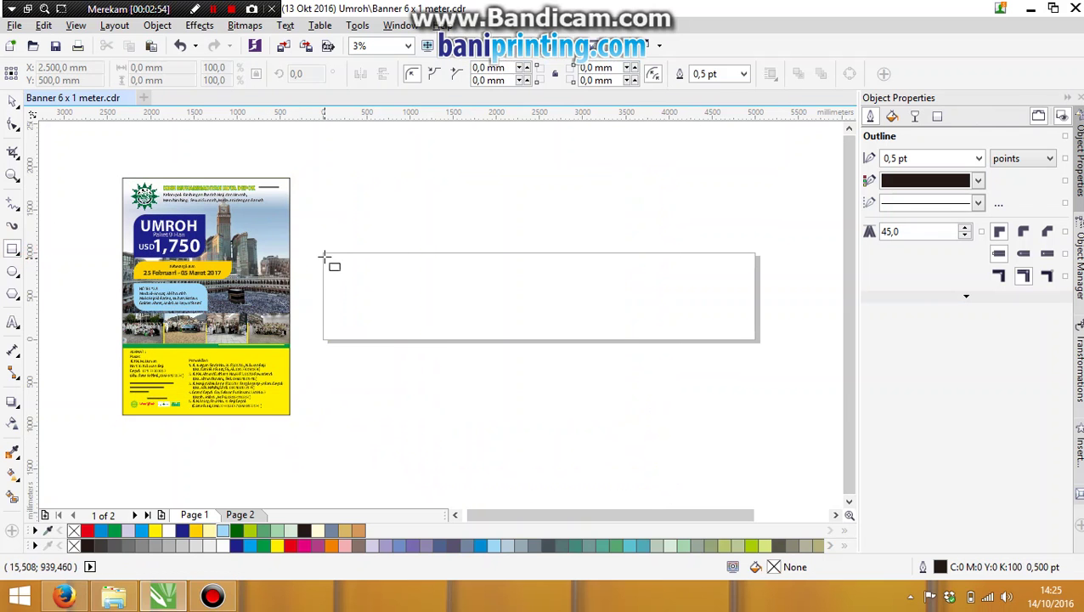
pyautogui.moveTo(323, 253); pyautogui.dragTo(758, 345)
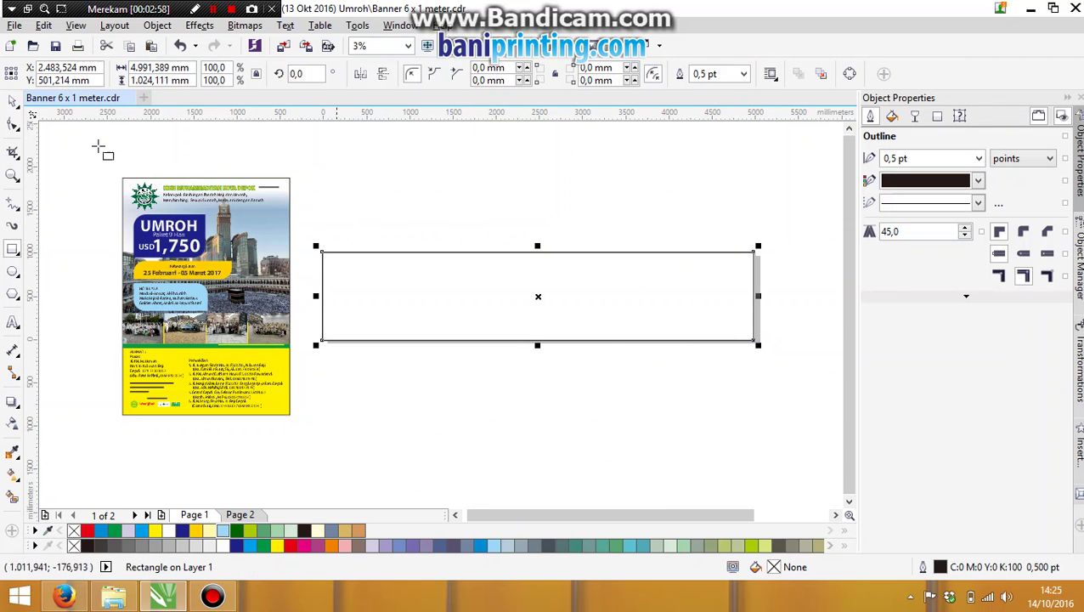
pyautogui.click(12, 101)
pyautogui.click(411, 201)
pyautogui.moveTo(485, 300); pyautogui.dragTo(536, 210)
pyautogui.moveTo(645, 211); pyautogui.dragTo(611, 204)
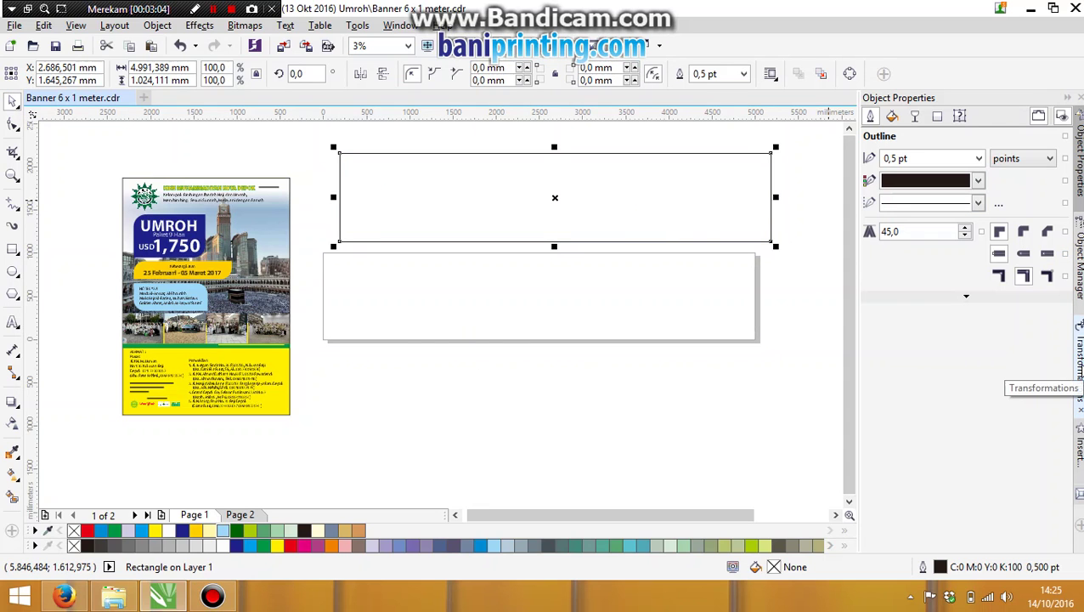
# Resize the rectangle non-proportionally to 5000 mm wide and 1000 mm high.
pyautogui.click(1078, 374)
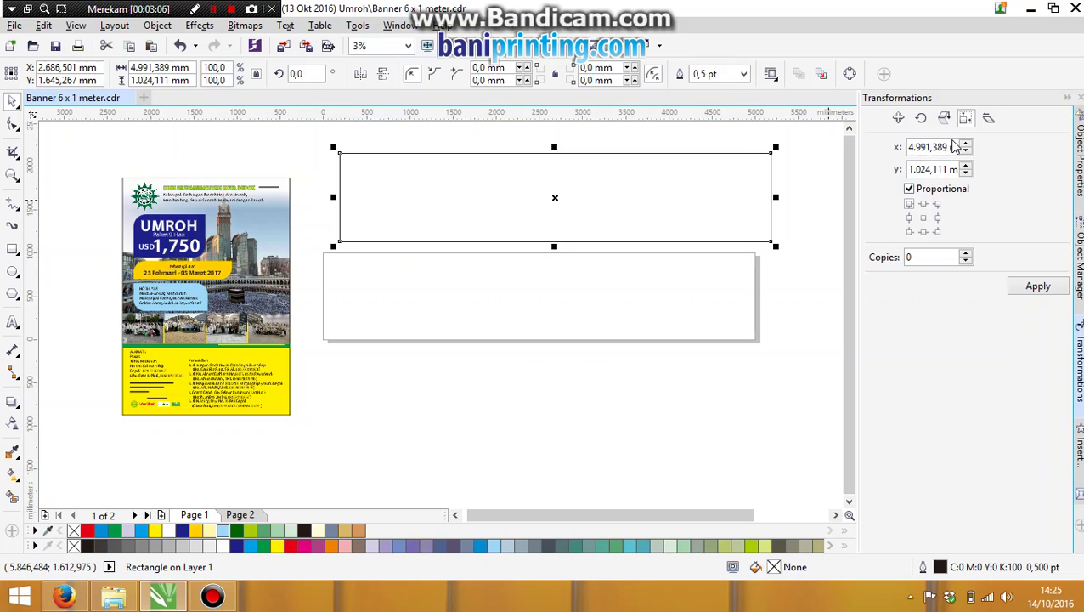
pyautogui.click(909, 189)
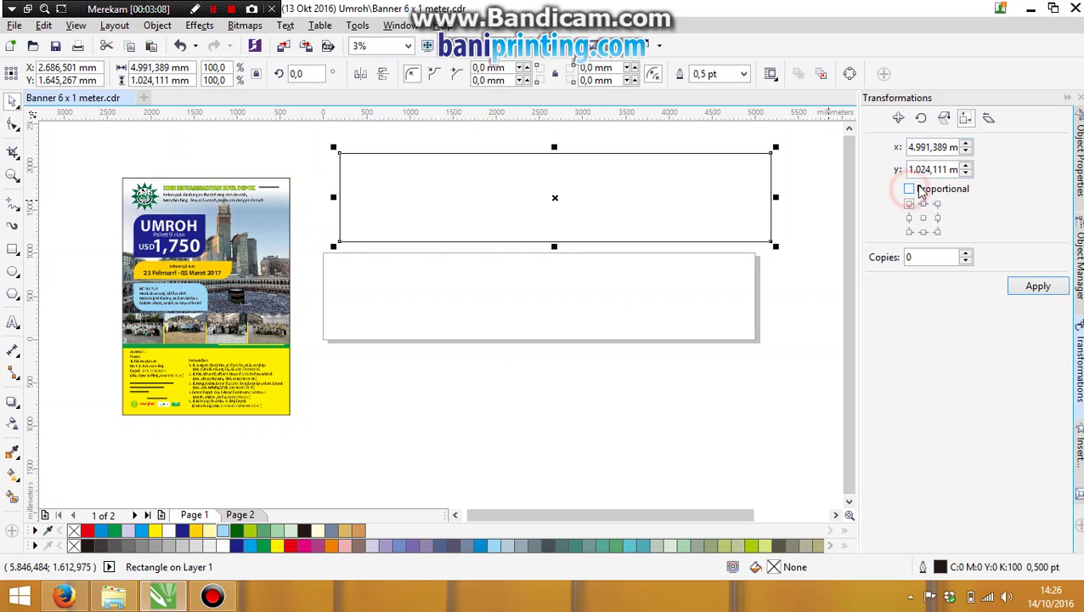
pyautogui.tripleClick(945, 148)
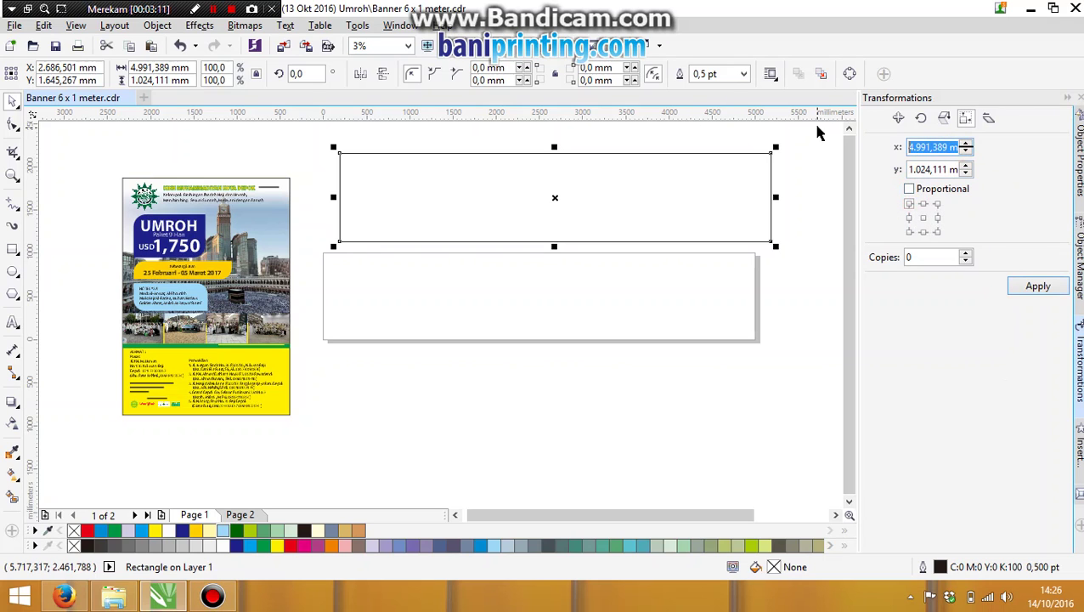
pyautogui.write('45720')
pyautogui.press('Tab')
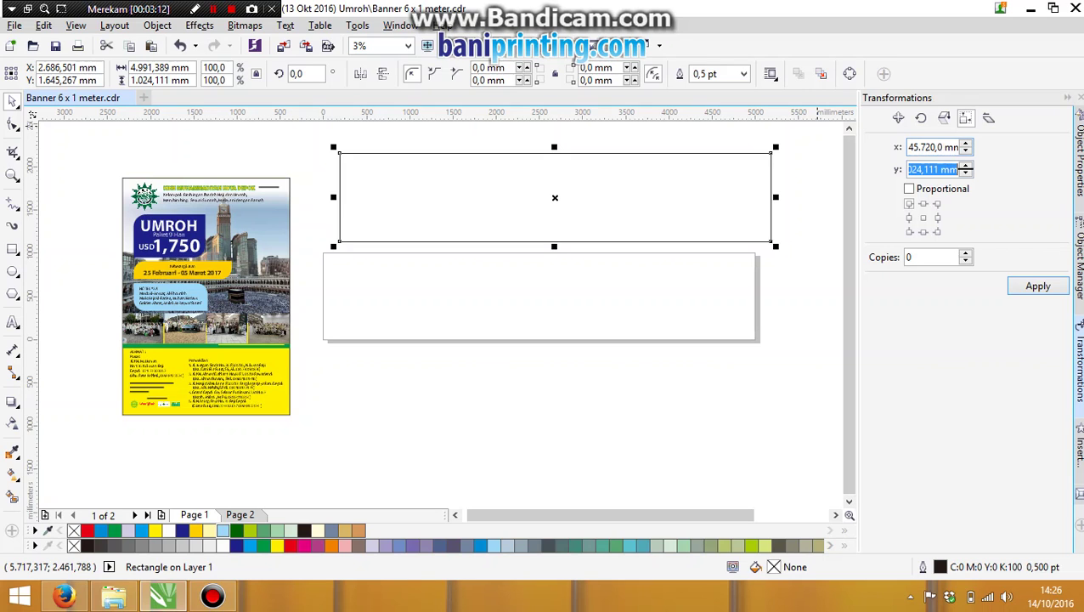
pyautogui.click(935, 147)
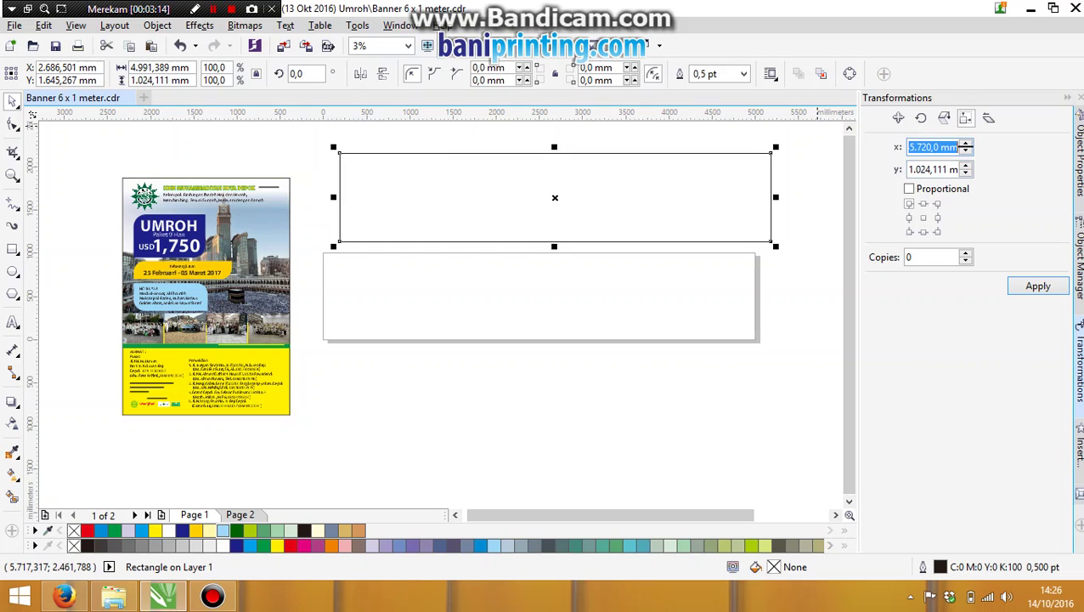
pyautogui.write('5,')
pyautogui.write('000')
pyautogui.press('Tab')
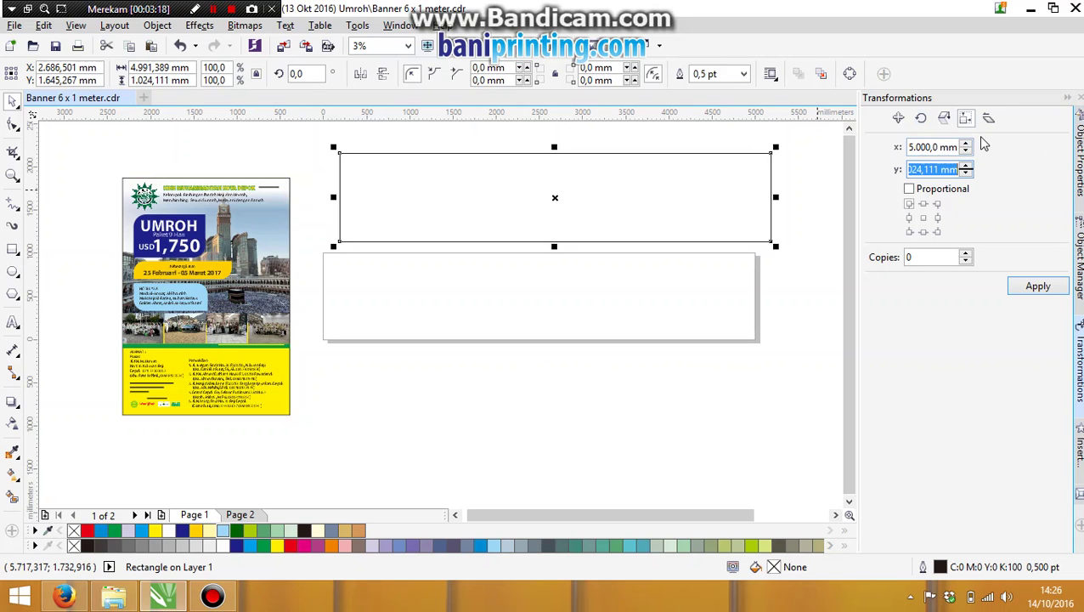
pyautogui.write('1.')
pyautogui.write('000')
pyautogui.press('Tab')
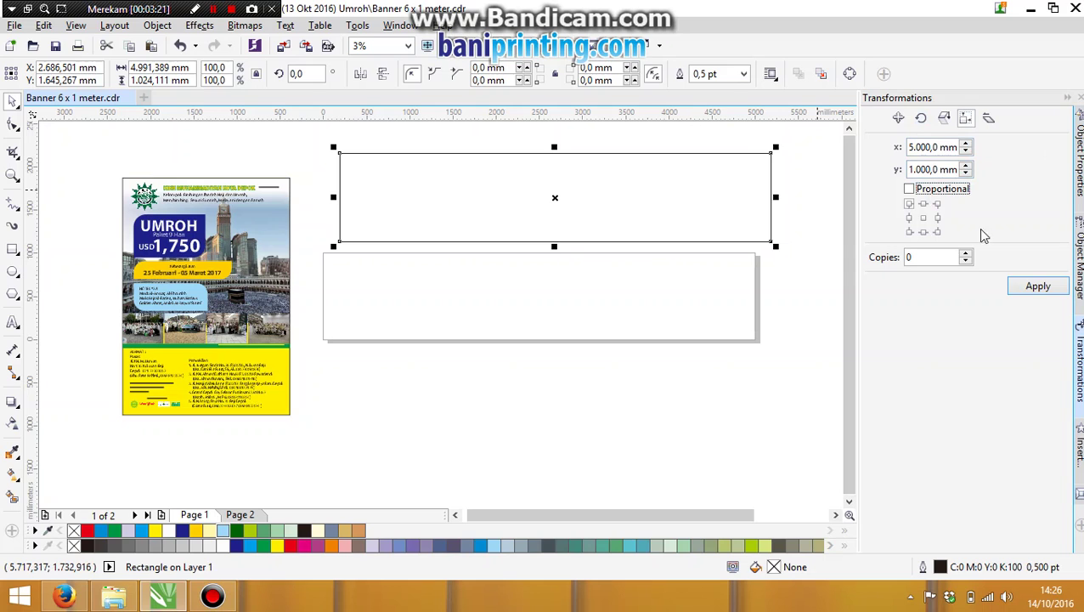
pyautogui.click(1036, 286)
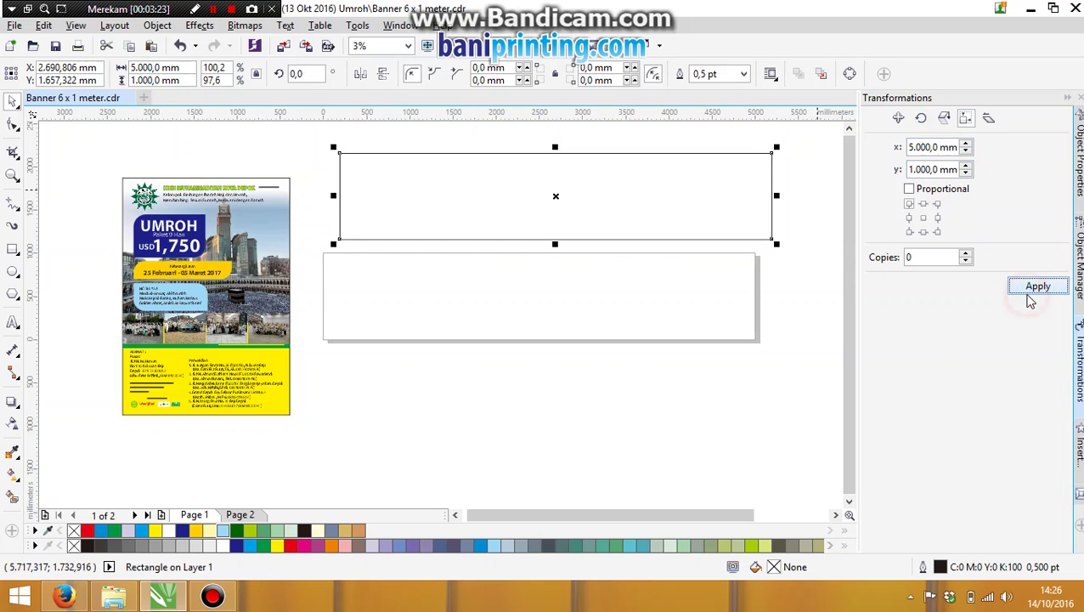
pyautogui.click(781, 304)
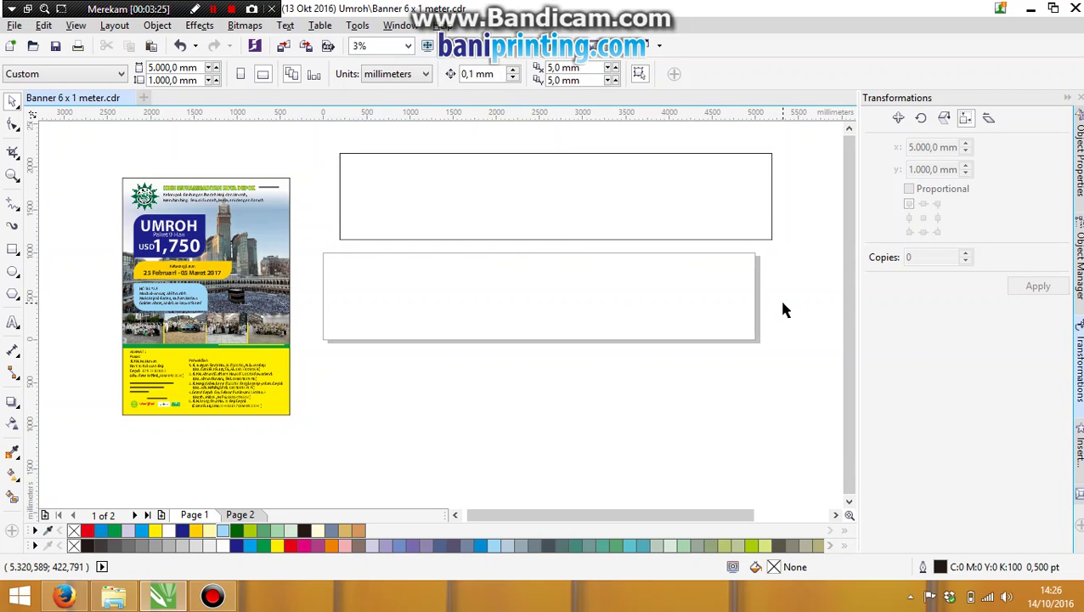
# Try to place the rectangle over the page by hand, moving it down so it partly overlaps the page.
pyautogui.click(673, 199)
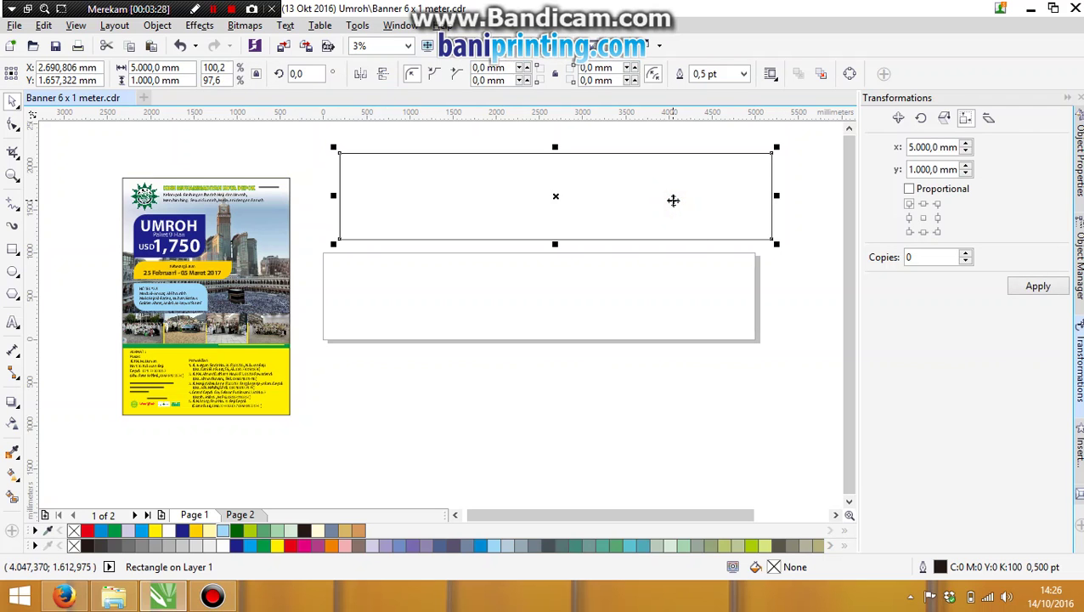
pyautogui.click(769, 293)
pyautogui.moveTo(702, 197)
pyautogui.mouseDown()
pyautogui.moveTo(691, 277)
pyautogui.moveTo(696, 267)
pyautogui.mouseUp()
pyautogui.click(465, 140)
pyautogui.click(20, 328)
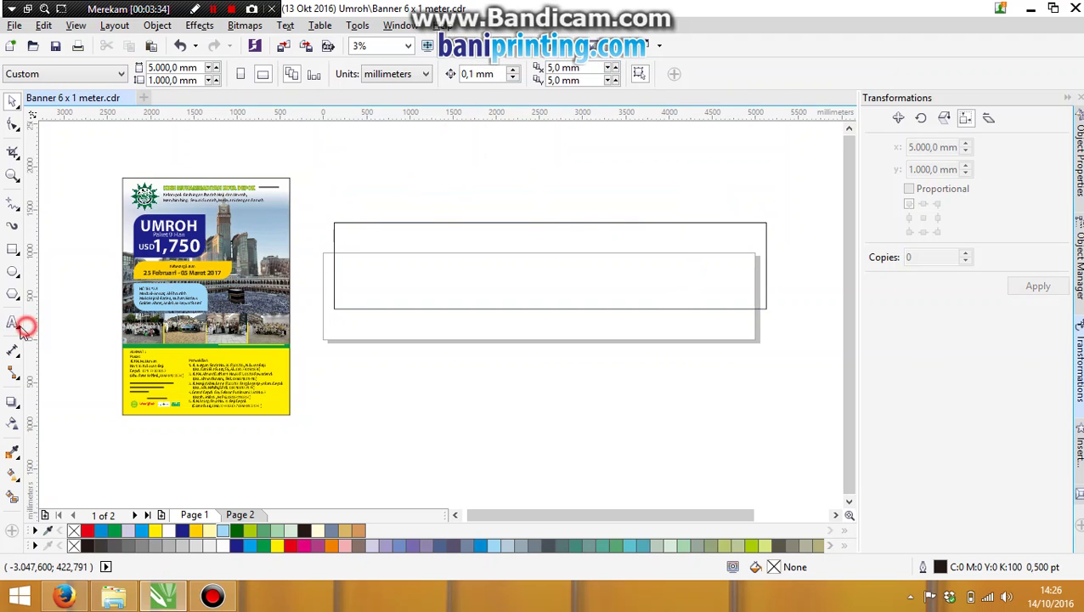
pyautogui.click(11, 100)
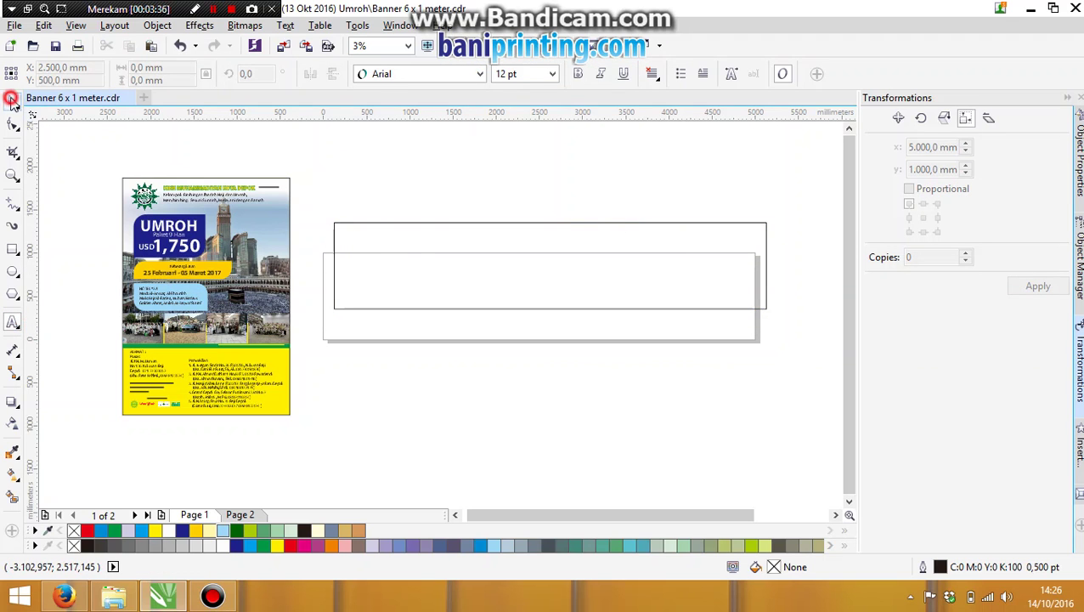
# Centre the rectangle exactly on the page.
pyautogui.click(416, 251)
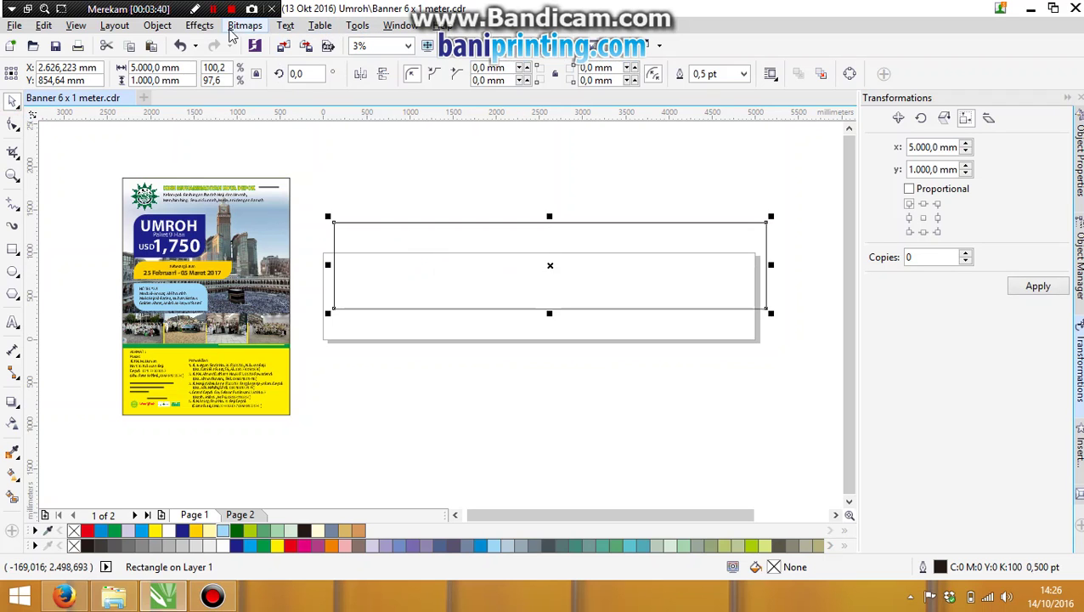
pyautogui.click(158, 26)
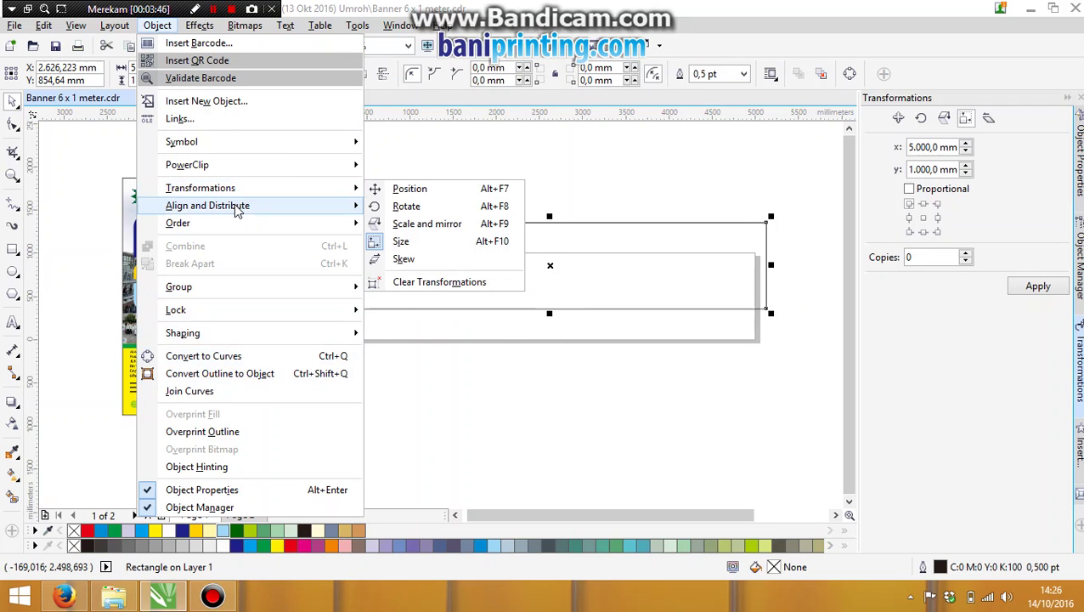
pyautogui.moveTo(237, 211)
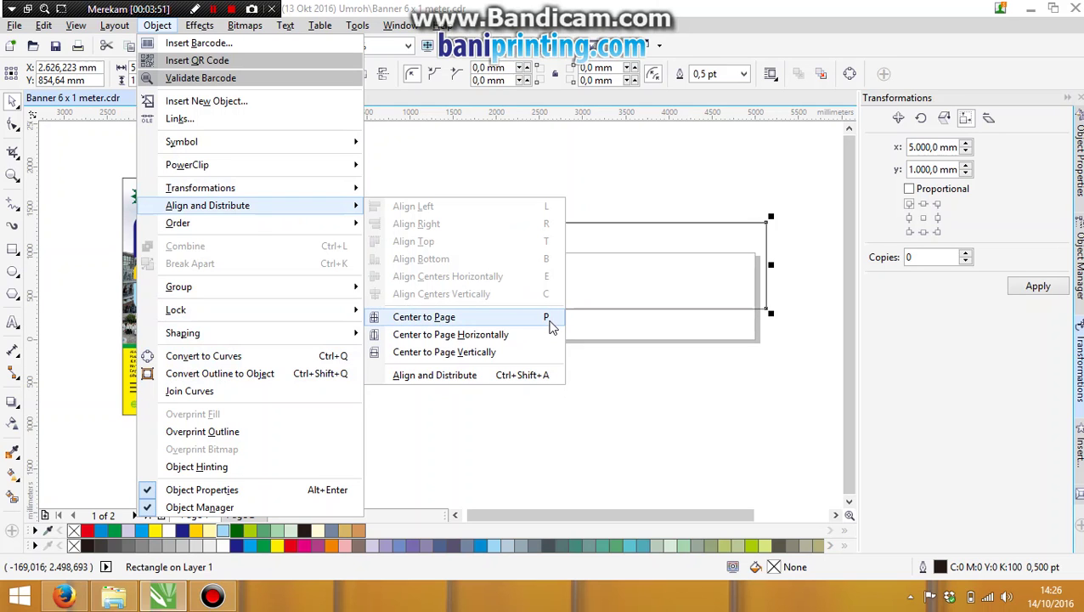
pyautogui.click(549, 321)
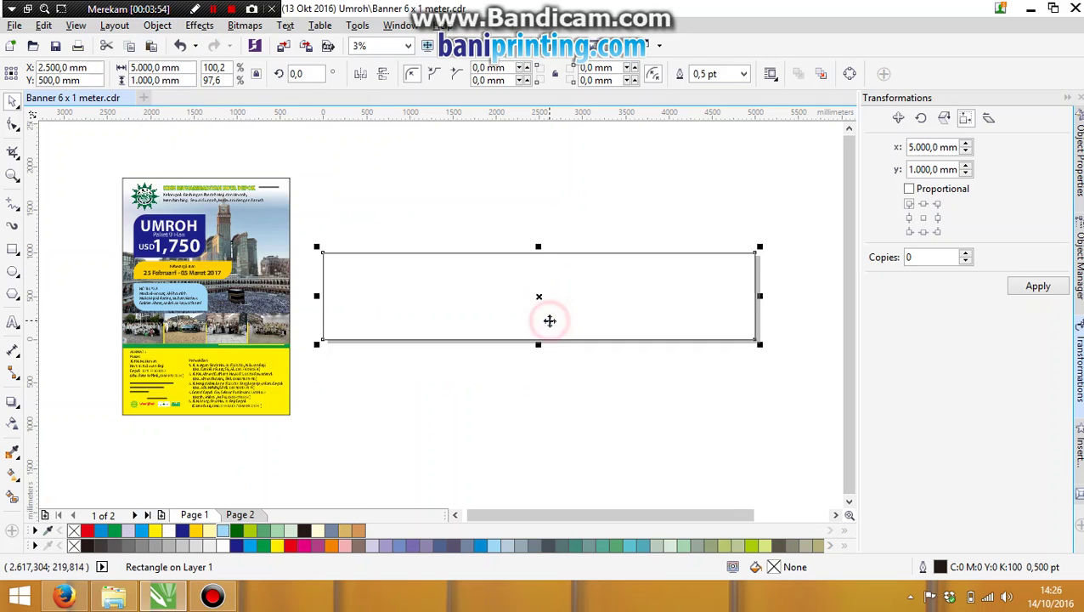
pyautogui.click(491, 225)
pyautogui.moveTo(390, 276); pyautogui.dragTo(474, 406)
pyautogui.rightClick(503, 436)
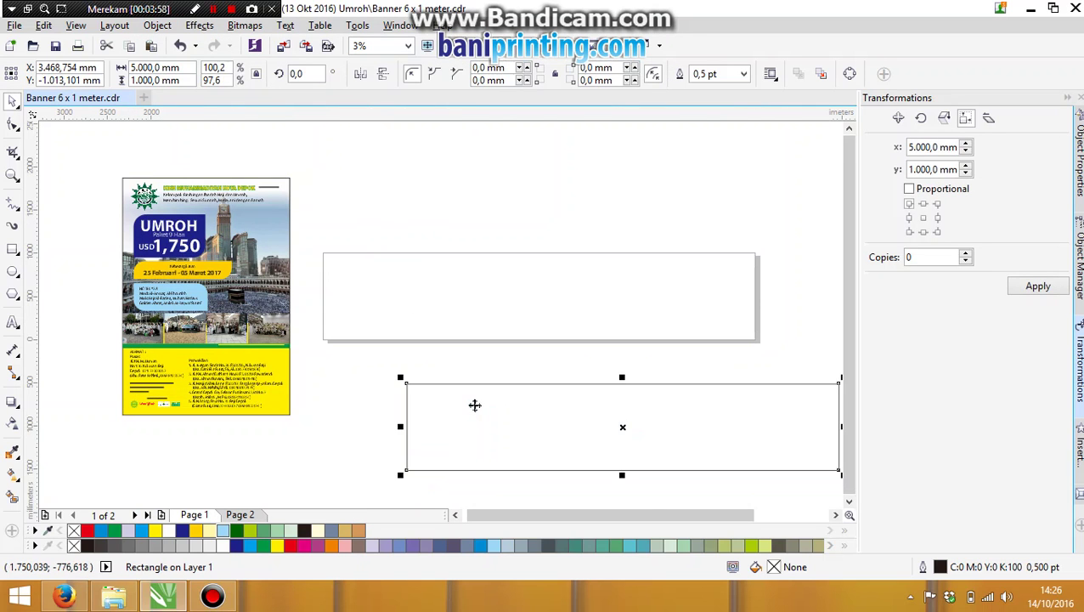
pyautogui.hotkey('ctrl', 'z')
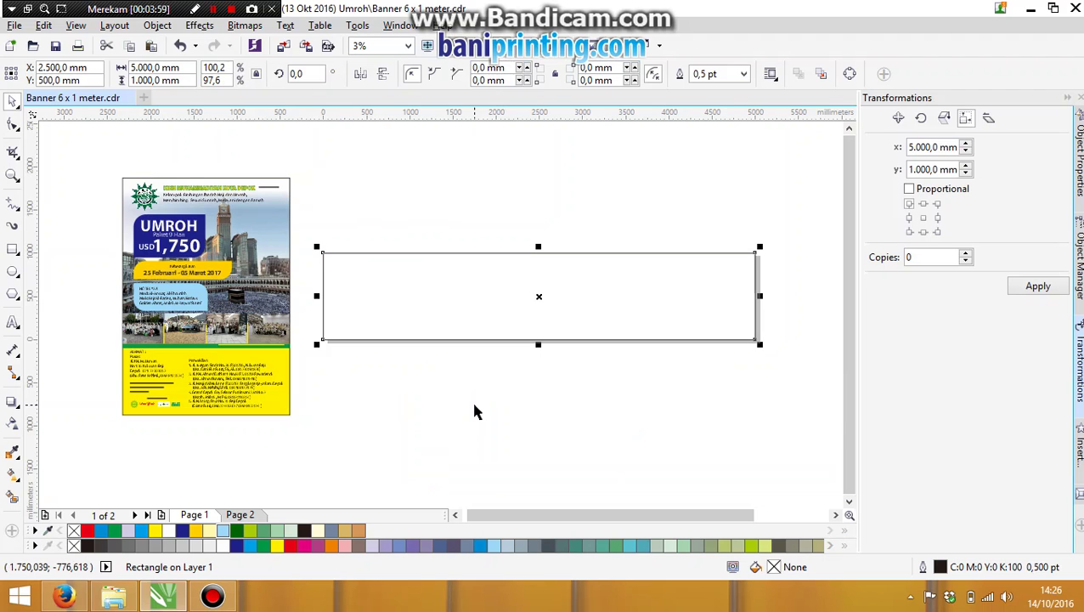
pyautogui.click(474, 412)
pyautogui.click(450, 285)
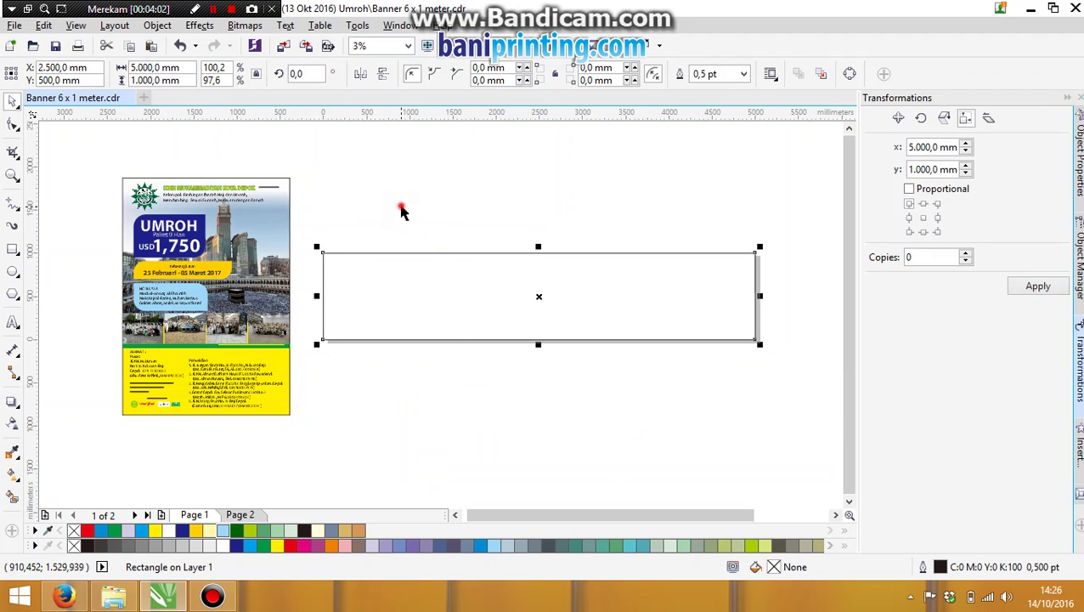
pyautogui.click(340, 213)
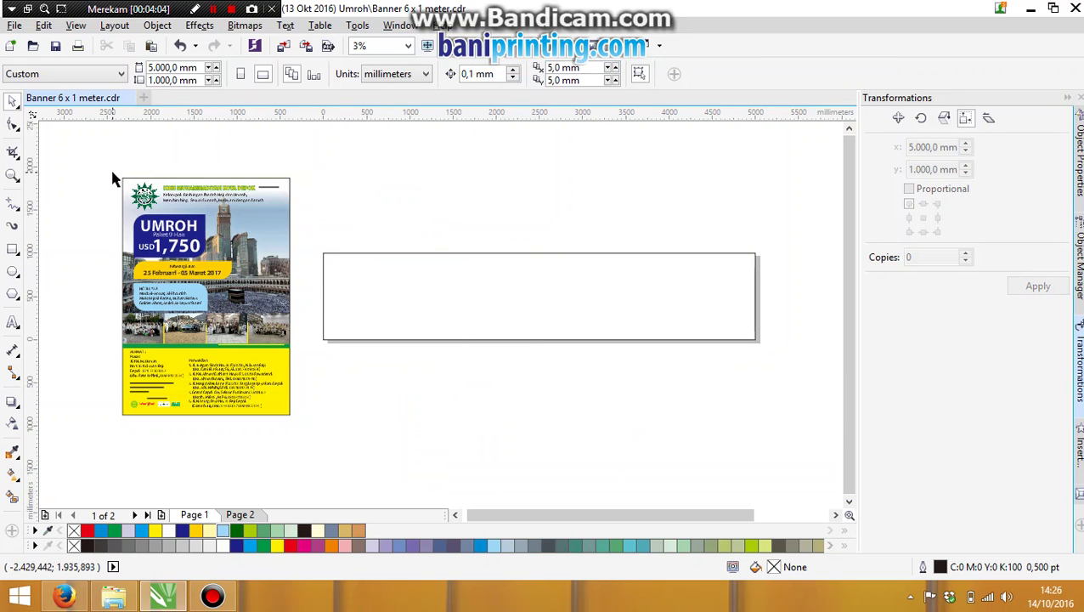
pyautogui.click(395, 274)
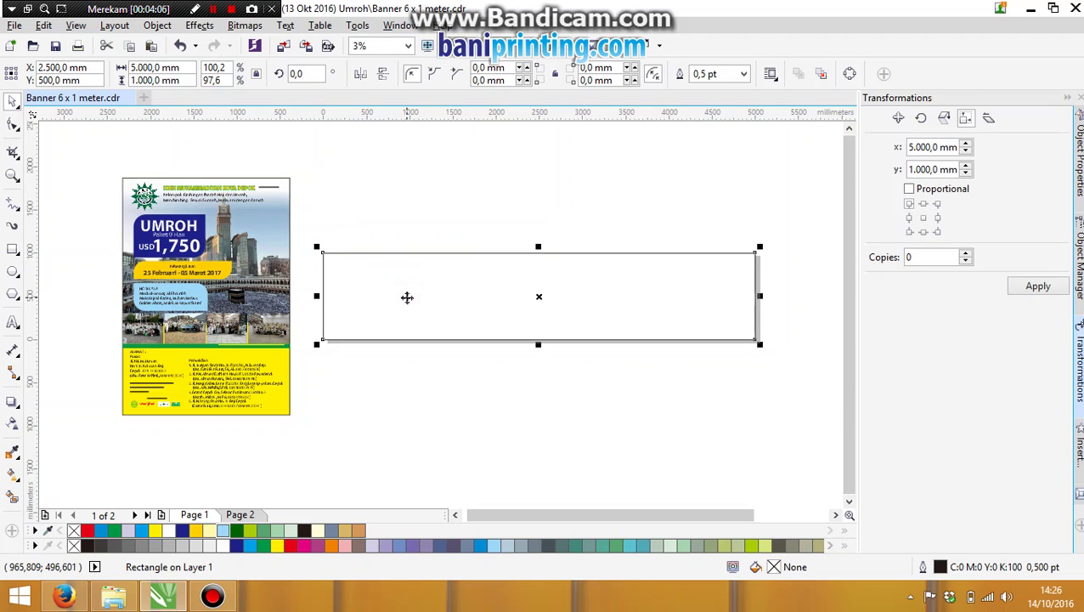
# Move the blue UMROH price badge from the flyer onto the banner and centre it horizontally and vertically on the rectangle.
pyautogui.click(181, 228)
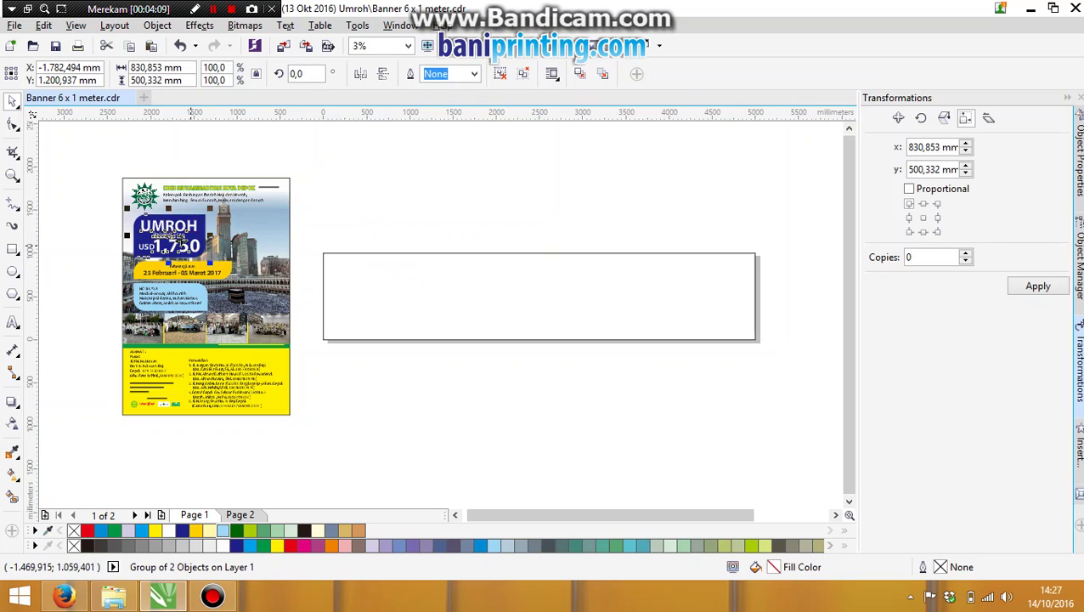
pyautogui.moveTo(181, 228); pyautogui.dragTo(383, 279)
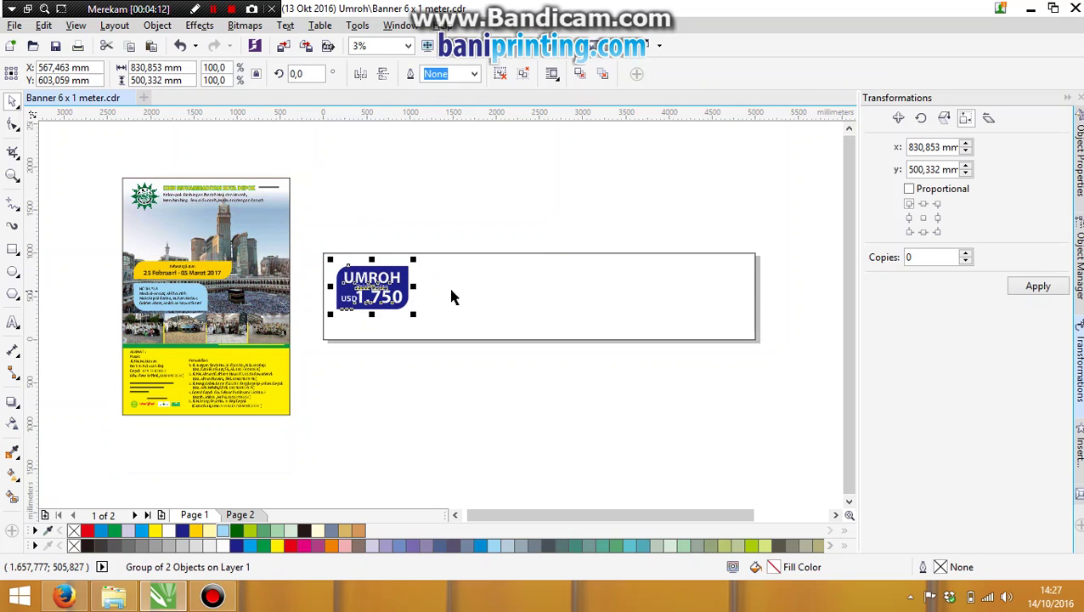
pyautogui.keyDown('shift'); pyautogui.click(454, 292); pyautogui.keyUp('shift')
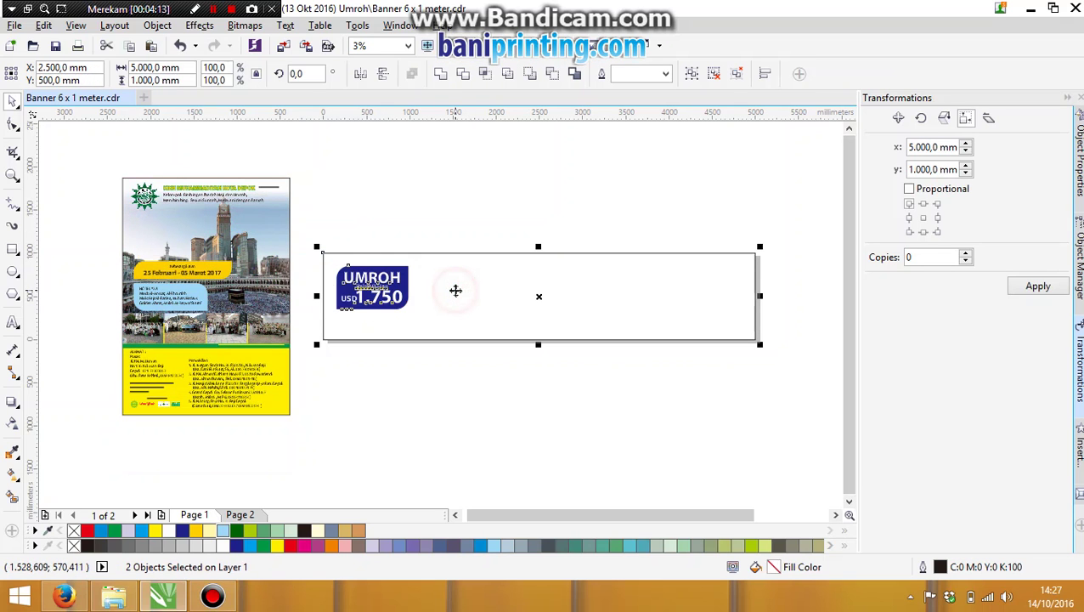
pyautogui.press('c')
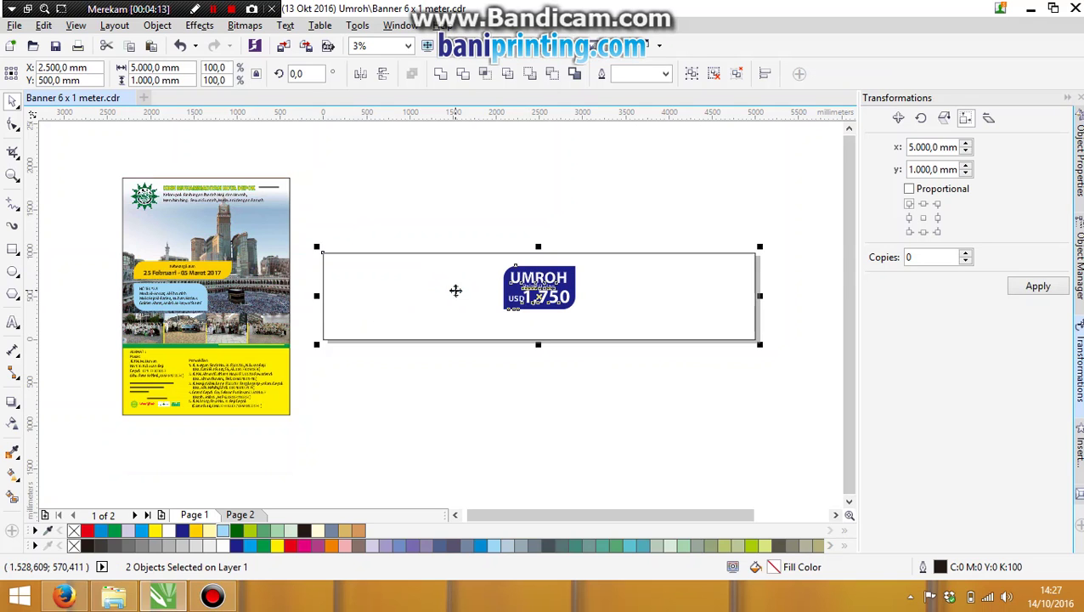
pyautogui.press('e')
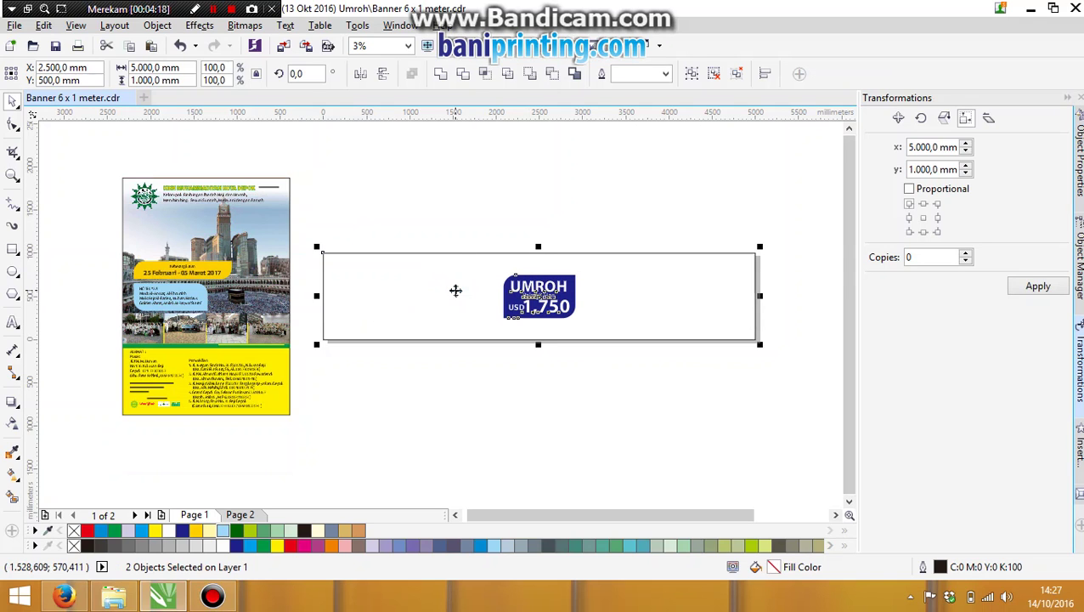
pyautogui.click(455, 201)
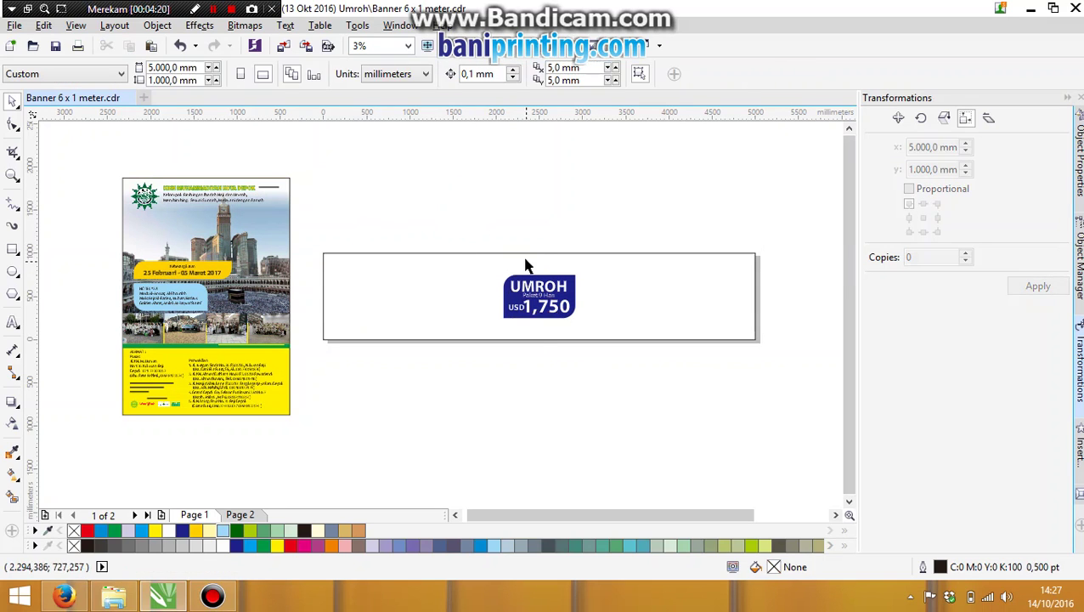
# Move the banner rectangle below the page and the UMROH badge above the page's left part.
pyautogui.moveTo(457, 261); pyautogui.dragTo(476, 407)
pyautogui.rightClick(476, 407)
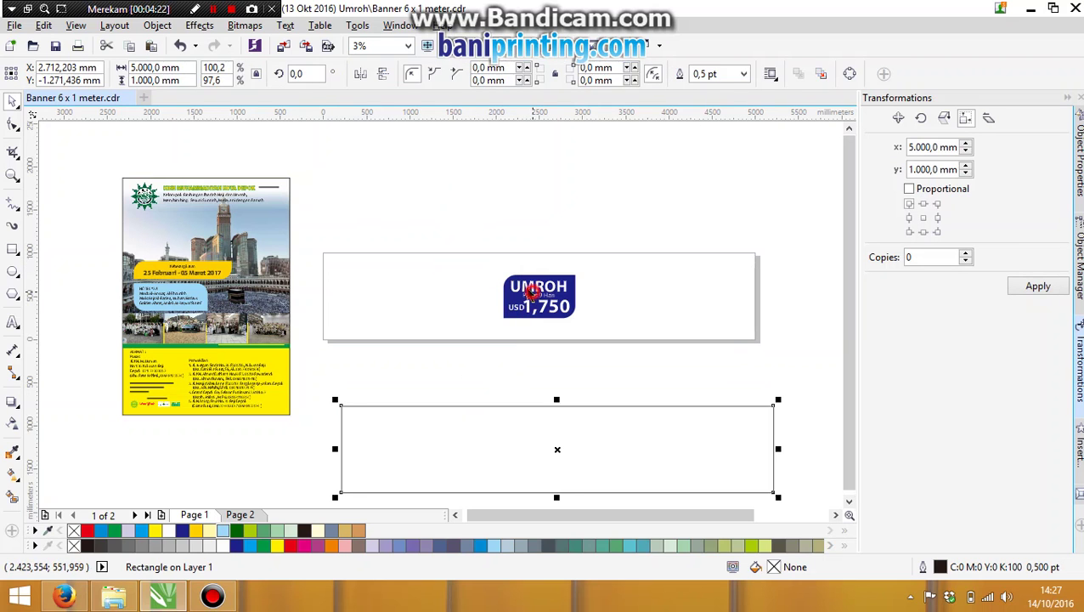
pyautogui.moveTo(533, 292); pyautogui.dragTo(370, 198)
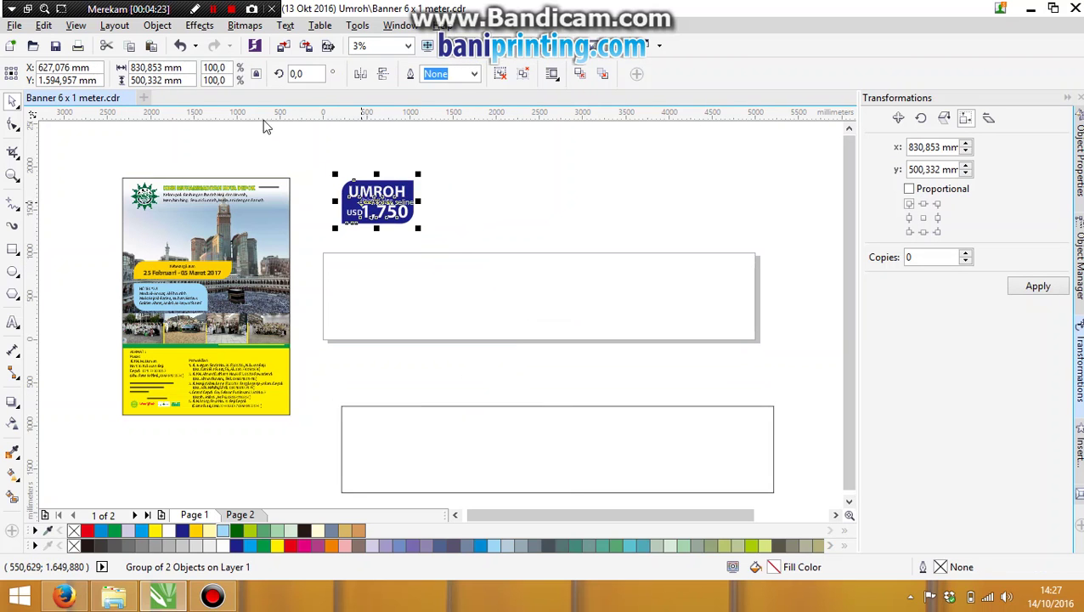
# Centre the UMROH badge horizontally and vertically on the page using Align and Distribute with the Page edge reference.
pyautogui.click(158, 26)
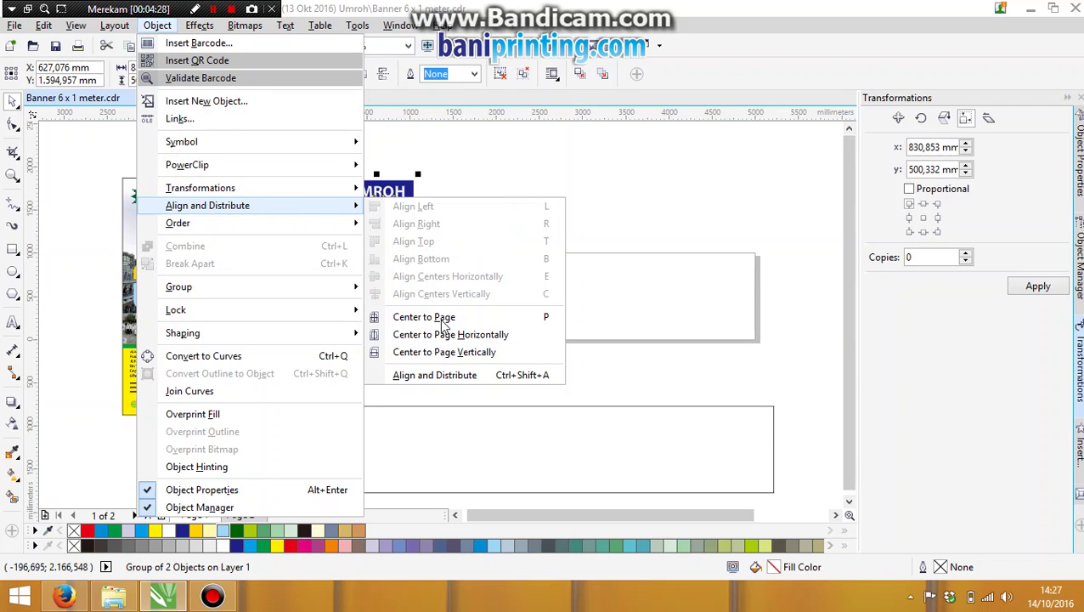
pyautogui.click(435, 376)
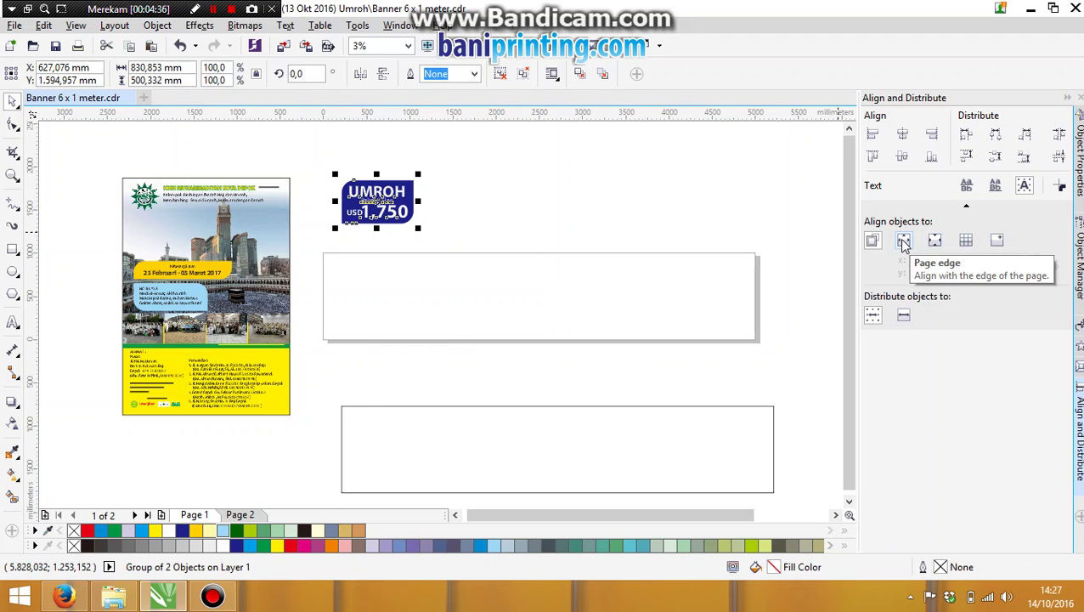
pyautogui.click(904, 241)
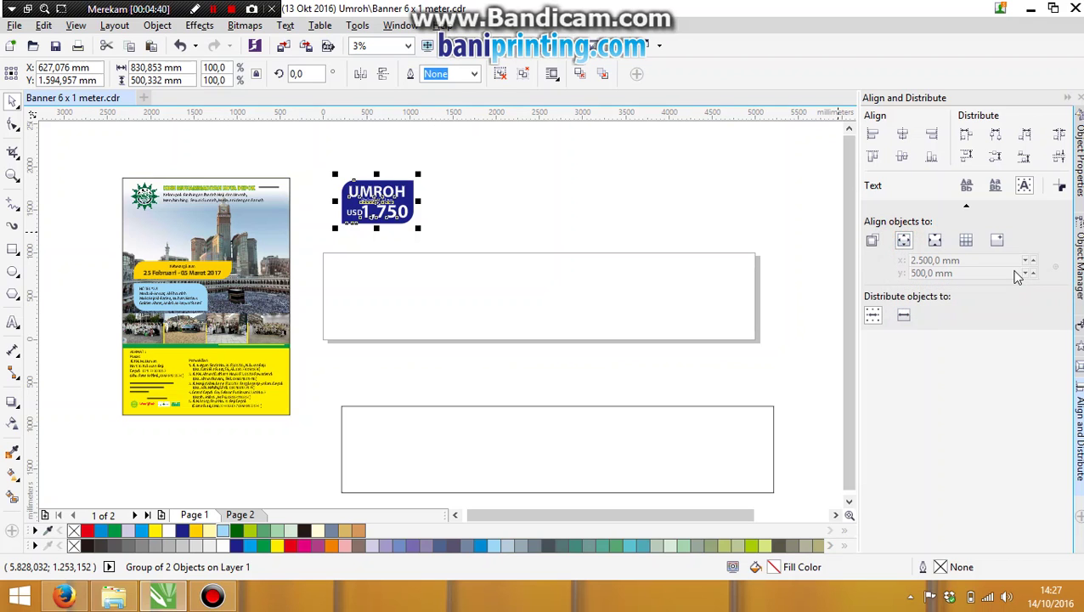
pyautogui.click(905, 138)
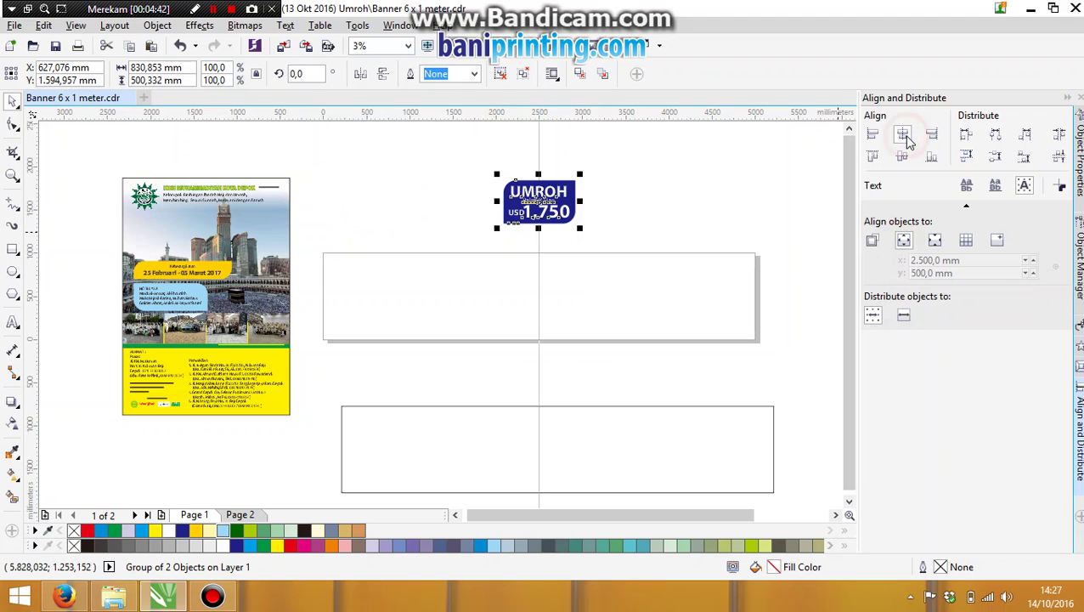
pyautogui.click(902, 158)
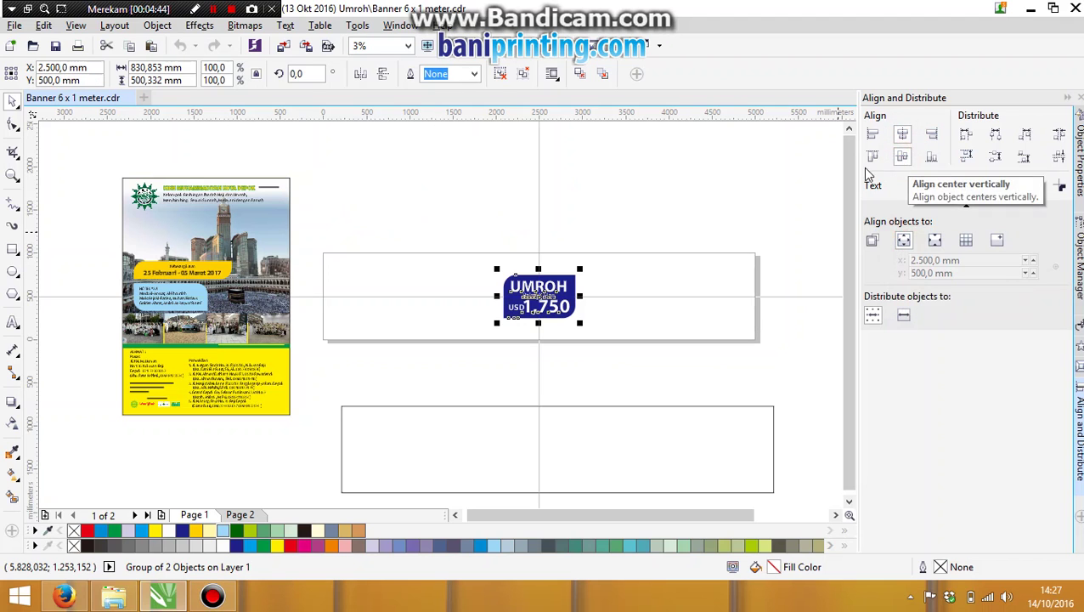
# Undo the badge's page alignment and the moves of the badge and rectangle, and close Align and Distribute.
pyautogui.click(610, 428)
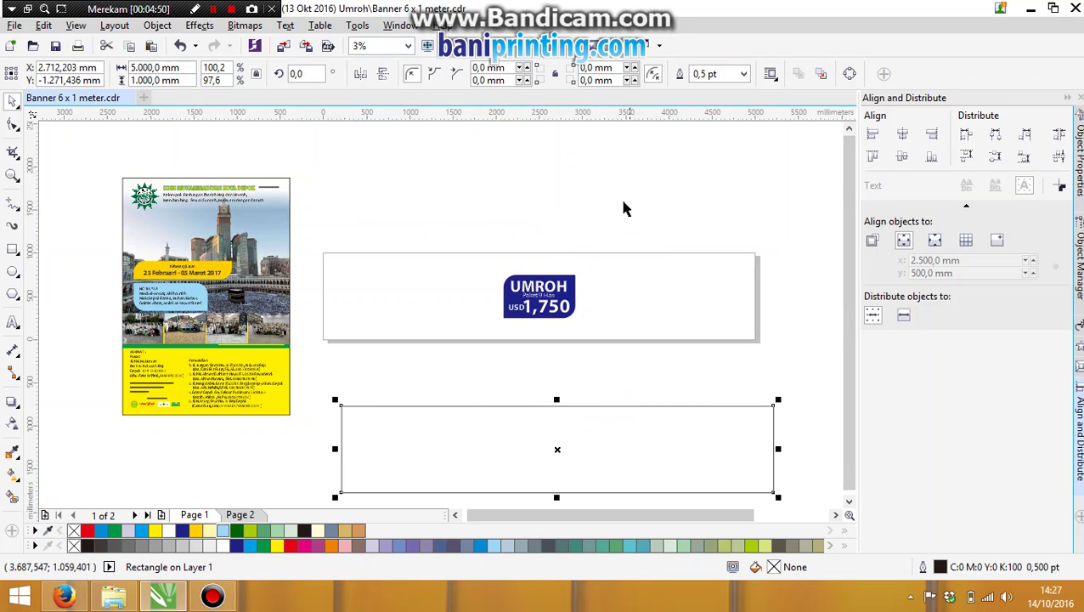
pyautogui.hotkey('ctrl', 'z')
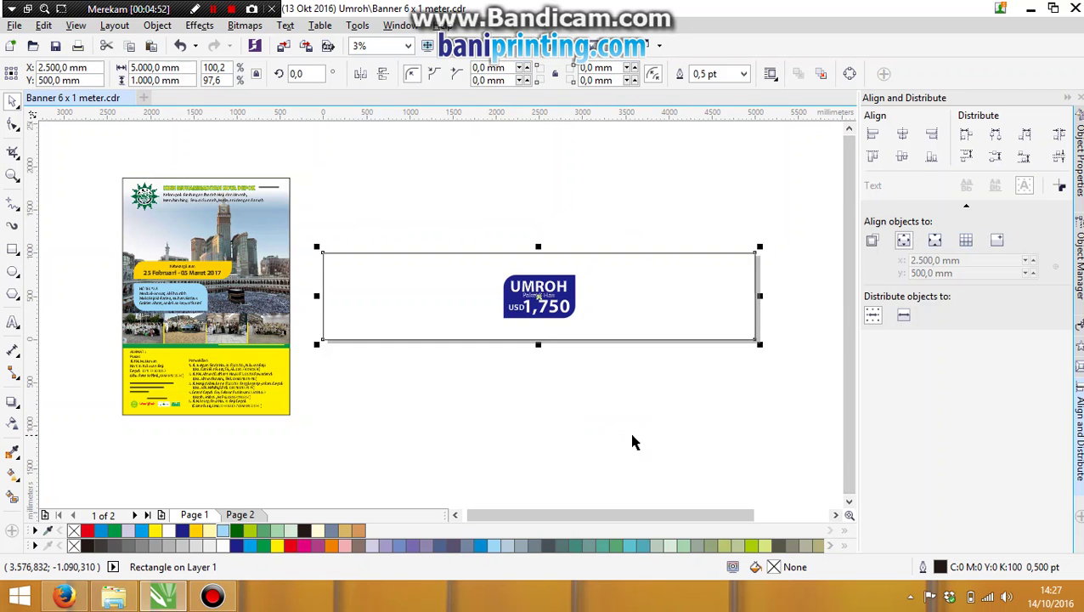
pyautogui.click(629, 431)
pyautogui.click(644, 291)
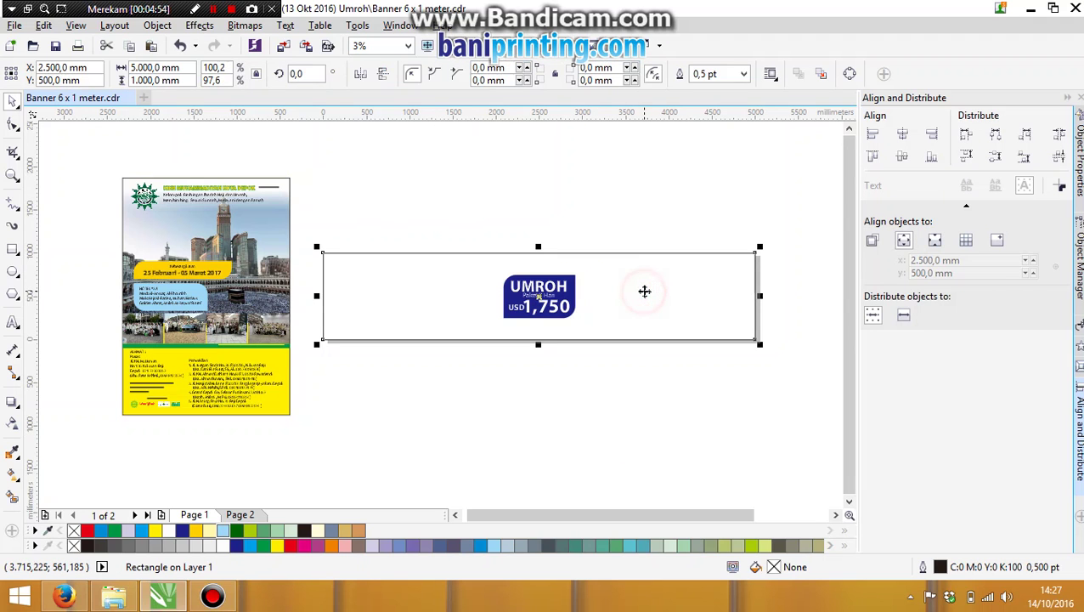
pyautogui.click(555, 292)
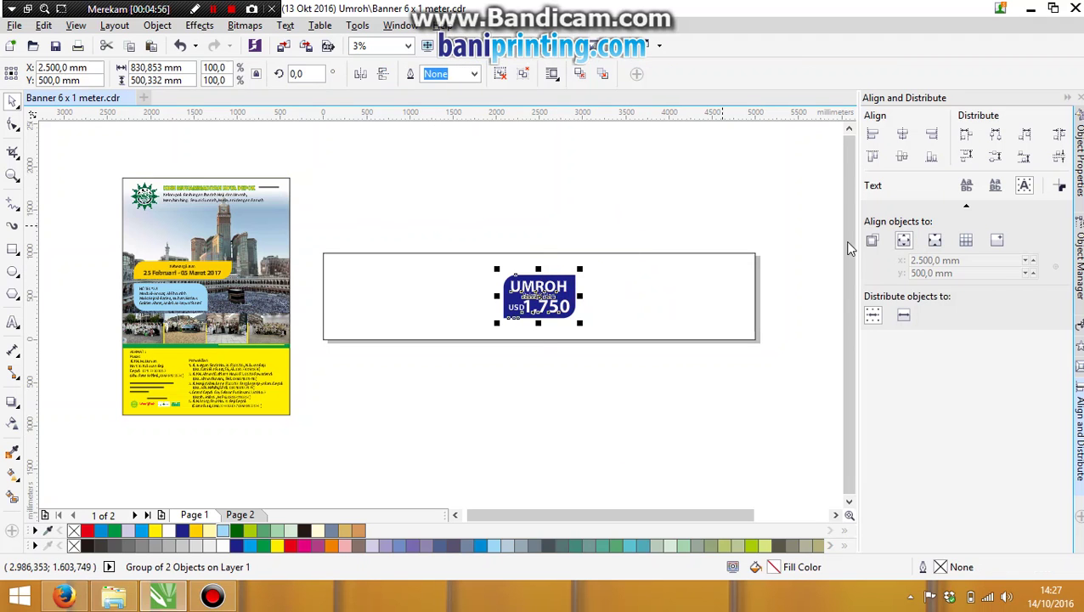
pyautogui.click(1077, 98)
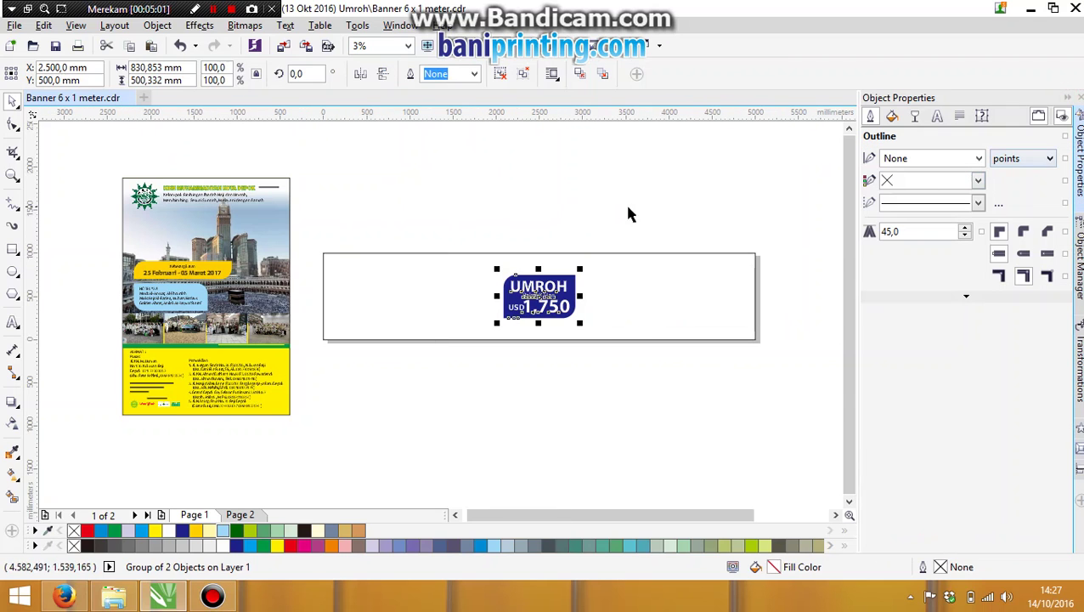
# Move the yellow date badge and the light-blue hotel badge from the flyer to just below the UMROH badge.
pyautogui.click(574, 206)
pyautogui.press('z')
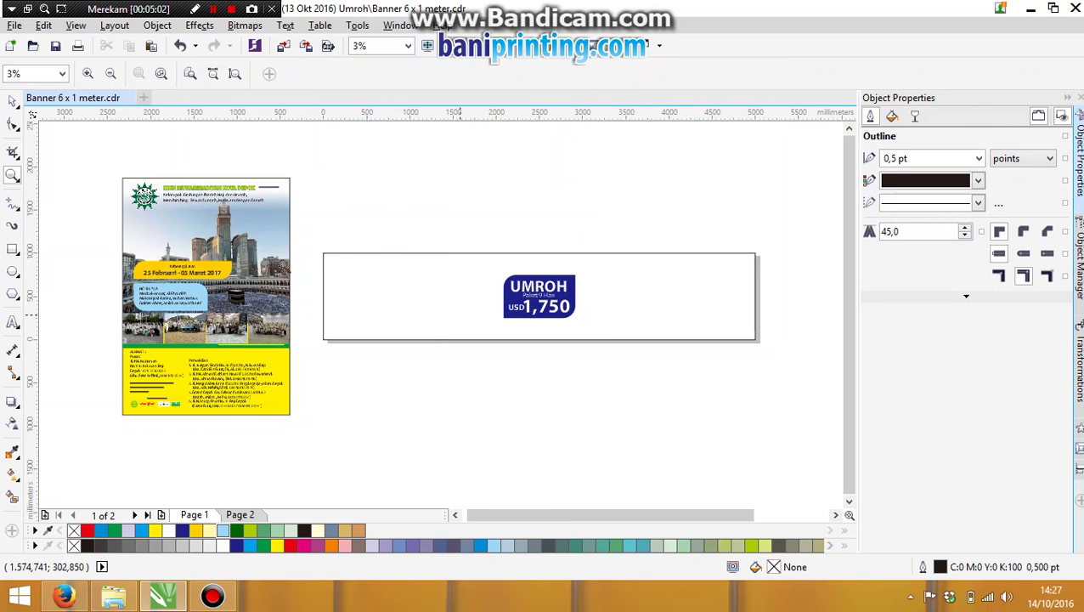
pyautogui.moveTo(123, 184); pyautogui.dragTo(805, 421)
pyautogui.moveTo(283, 269); pyautogui.dragTo(822, 464)
pyautogui.press('space')
pyautogui.moveTo(238, 293); pyautogui.dragTo(361, 345)
pyautogui.moveTo(326, 303); pyautogui.dragTo(626, 354)
pyautogui.click(629, 419)
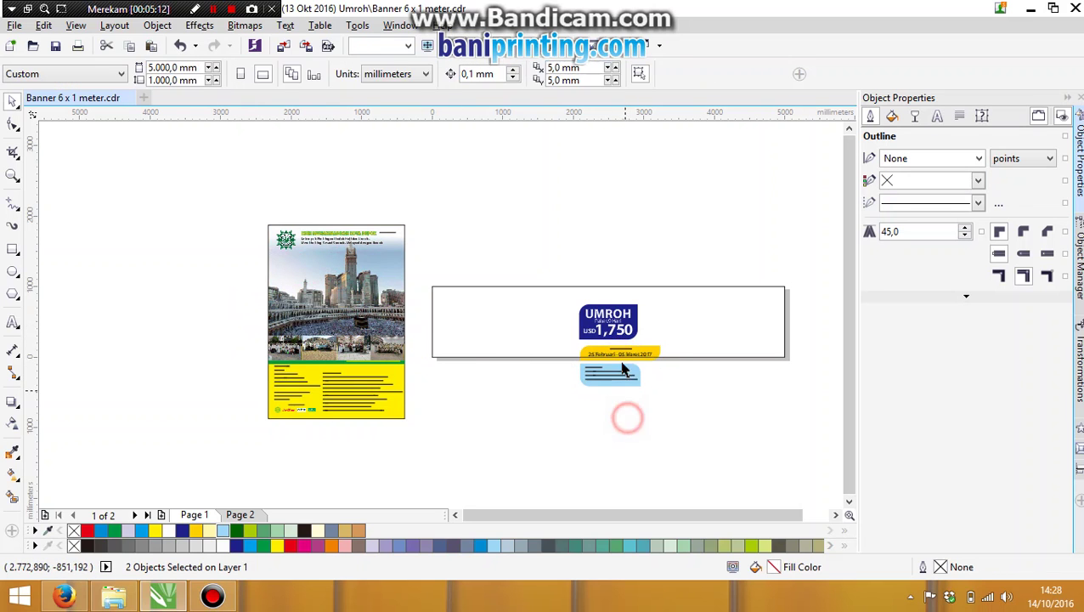
# Shift the UMROH, date and hotel badges together slightly left and up.
pyautogui.click(624, 355)
pyautogui.moveTo(554, 410); pyautogui.dragTo(690, 295)
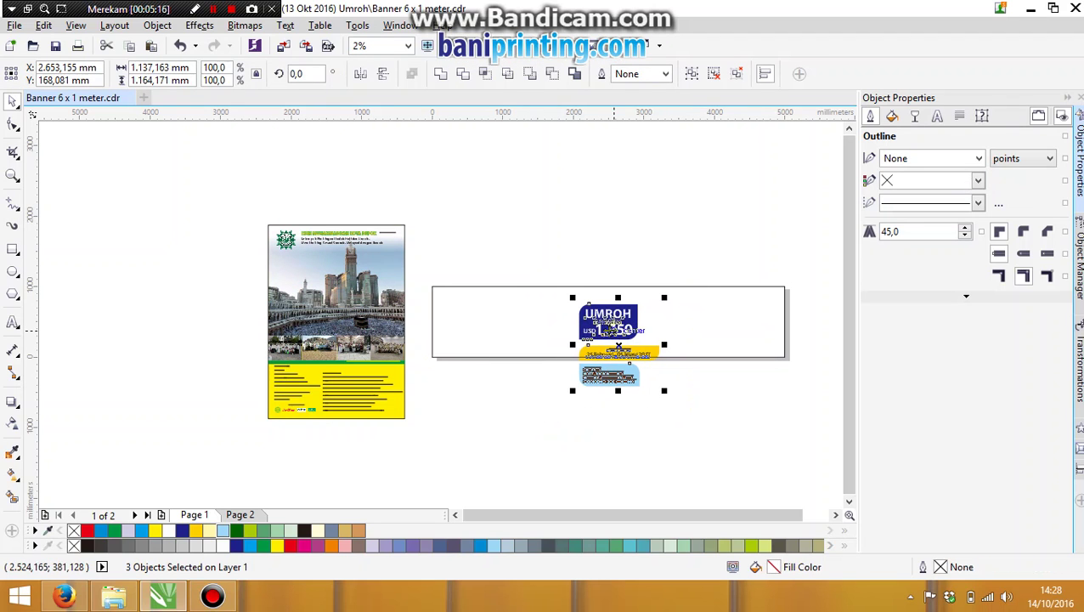
pyautogui.click(504, 244)
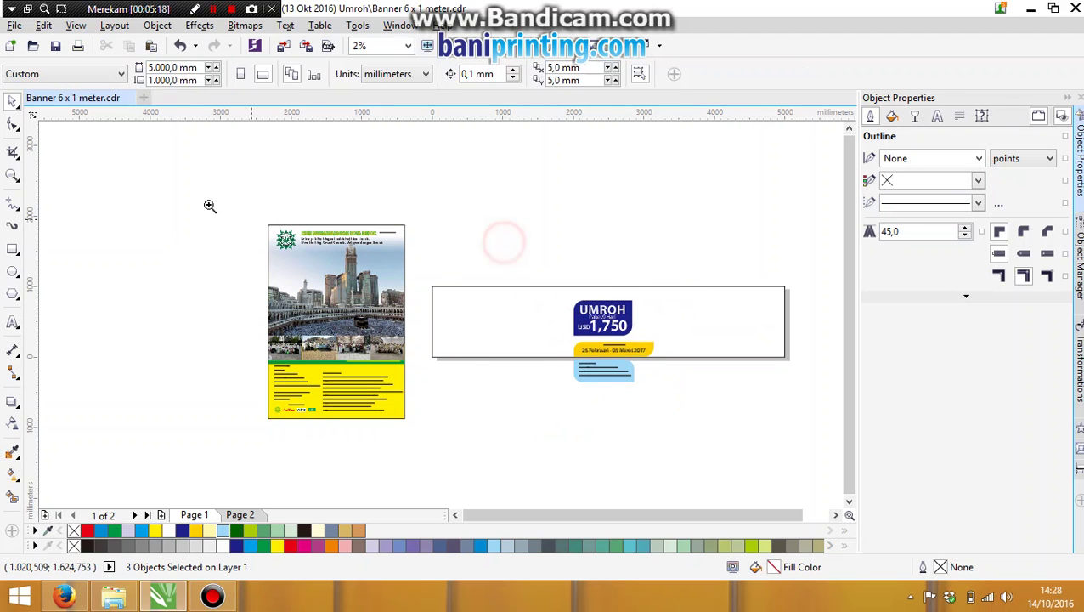
# Move the flyer's green logo and header text into the upper-left part of the banner.
pyautogui.moveTo(210, 205); pyautogui.dragTo(755, 436)
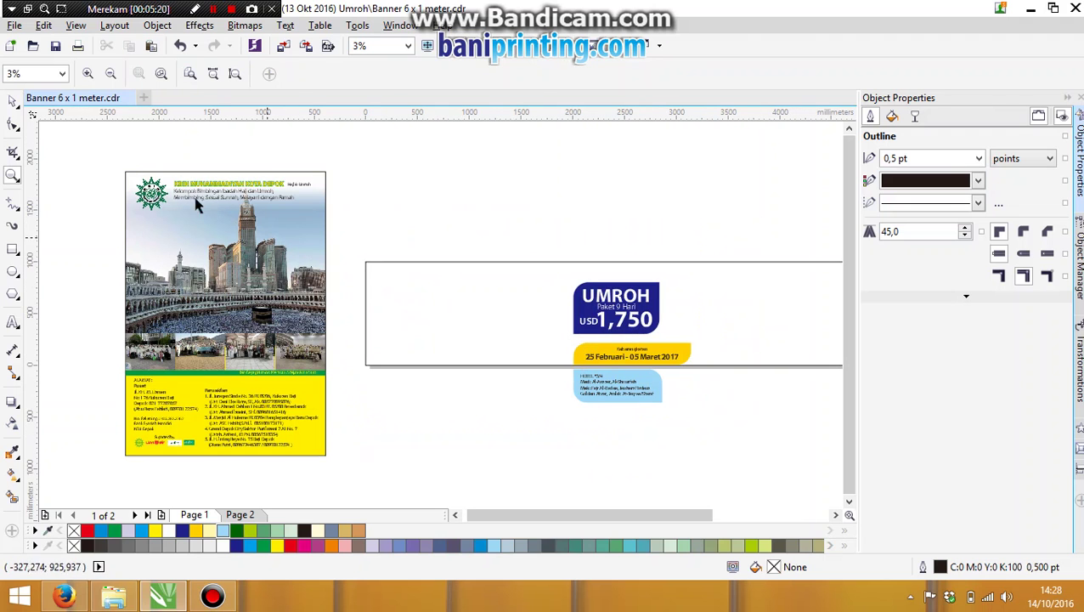
pyautogui.press('space')
pyautogui.moveTo(125, 159); pyautogui.dragTo(328, 220)
pyautogui.moveTo(246, 180); pyautogui.dragTo(501, 283)
pyautogui.scroll(-1, 500, 278)
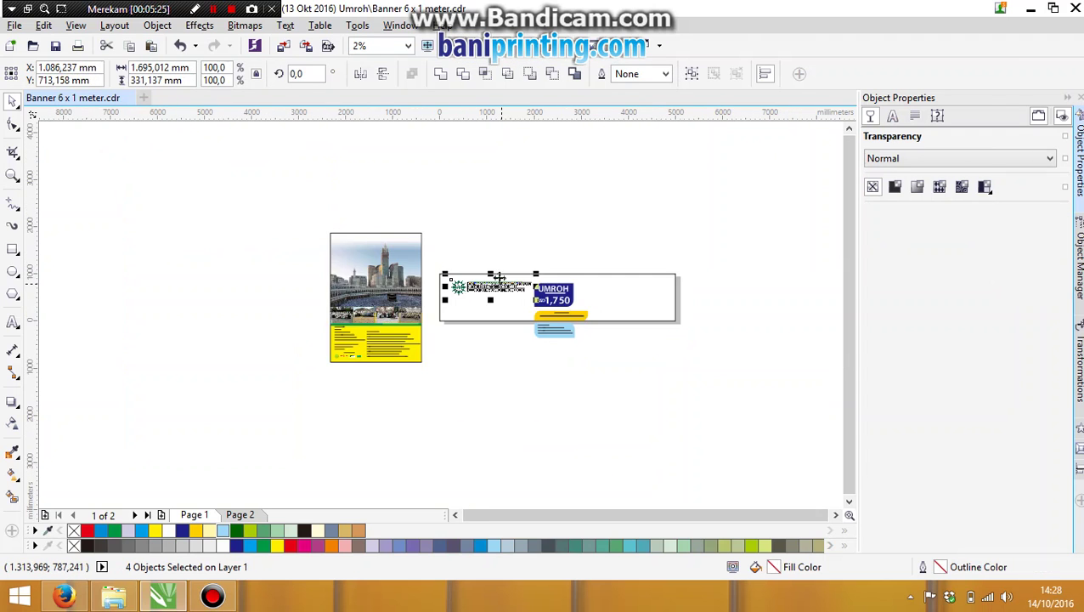
pyautogui.click(492, 254)
# Centre the UMROH badge on the banner page.
pyautogui.press('z')
pyautogui.moveTo(272, 223); pyautogui.dragTo(685, 405)
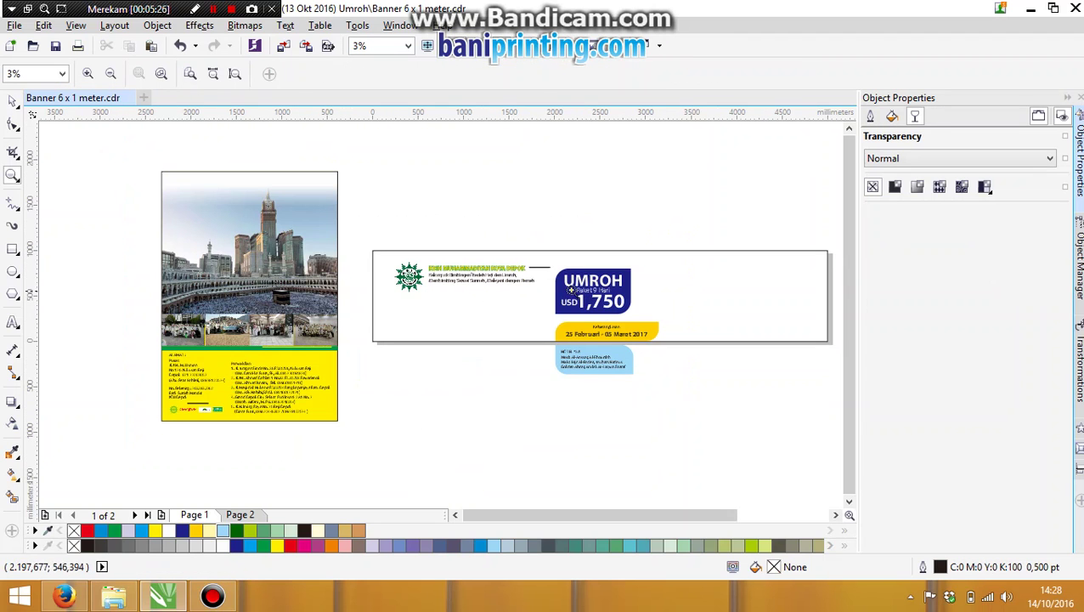
pyautogui.press('space')
pyautogui.click(583, 293)
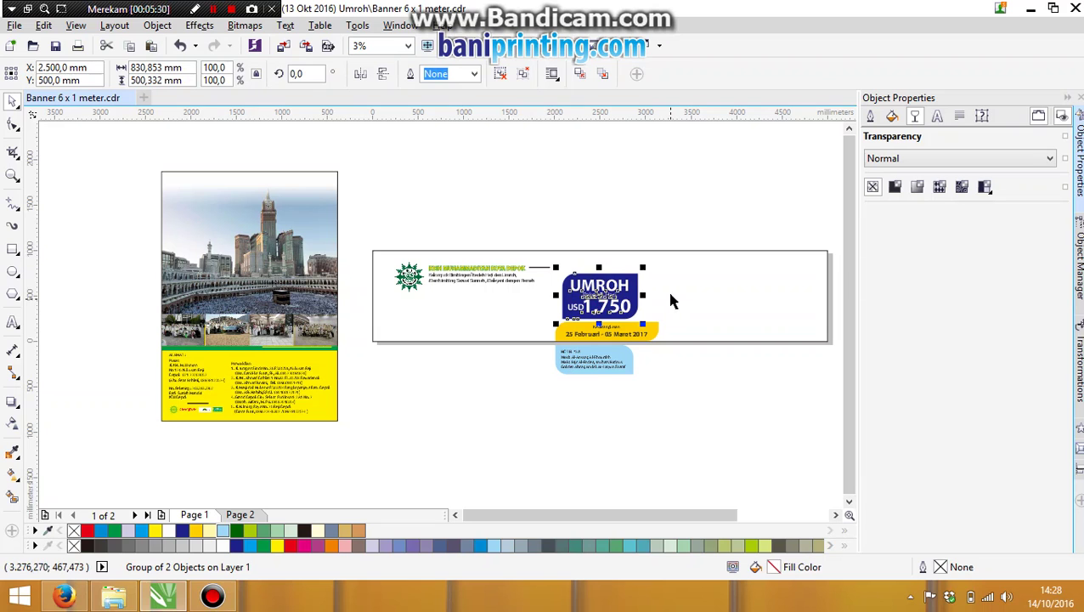
pyautogui.click(610, 213)
# Move the light-blue hotel badge into the banner, just right of the UMROH badge.
pyautogui.click(576, 334)
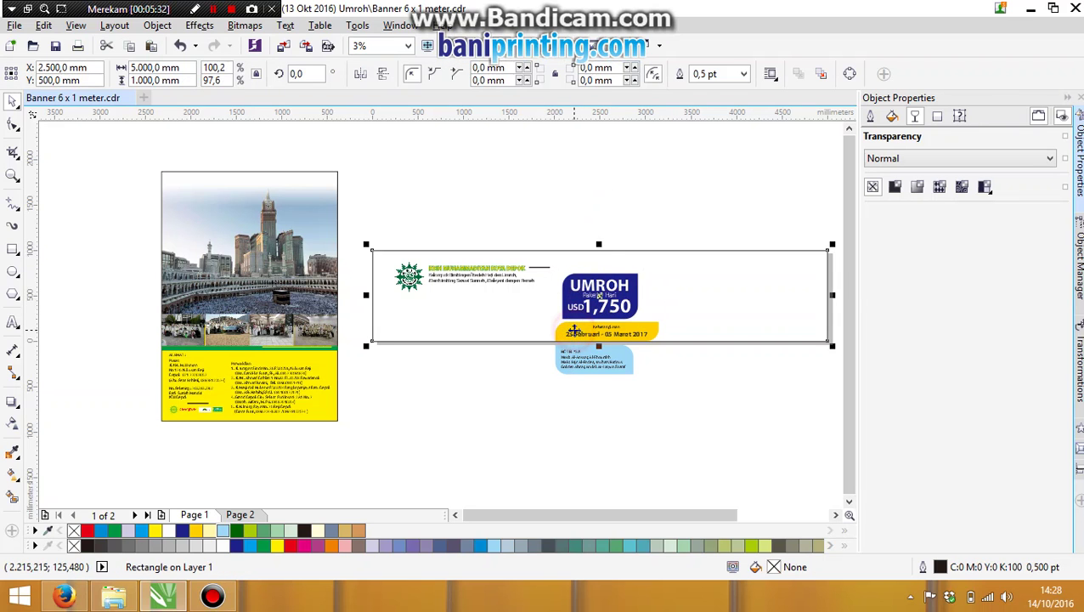
pyautogui.click(583, 380)
pyautogui.moveTo(583, 379); pyautogui.dragTo(675, 317)
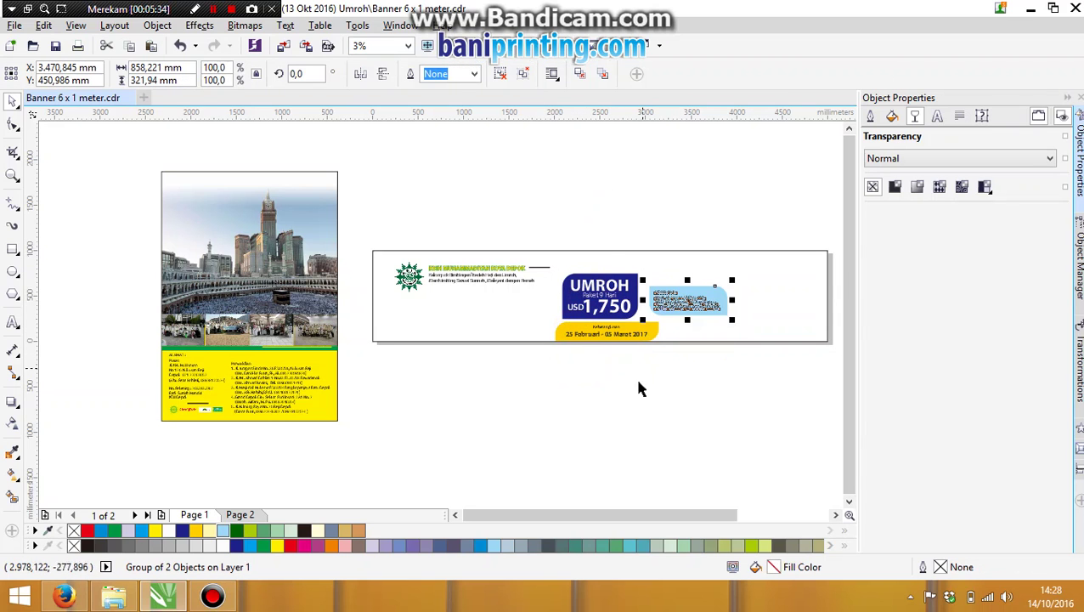
# Move the UMROH, date and hotel badges together slightly up and right so they fit inside the banner.
pyautogui.click(639, 384)
pyautogui.moveTo(543, 234); pyautogui.dragTo(736, 358)
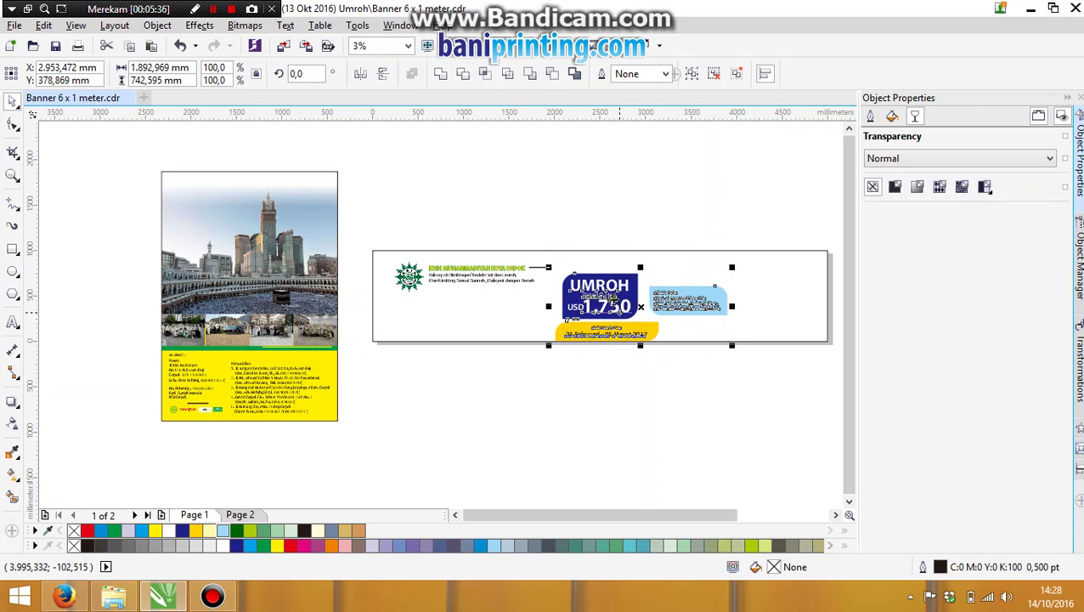
pyautogui.moveTo(612, 299); pyautogui.dragTo(624, 287)
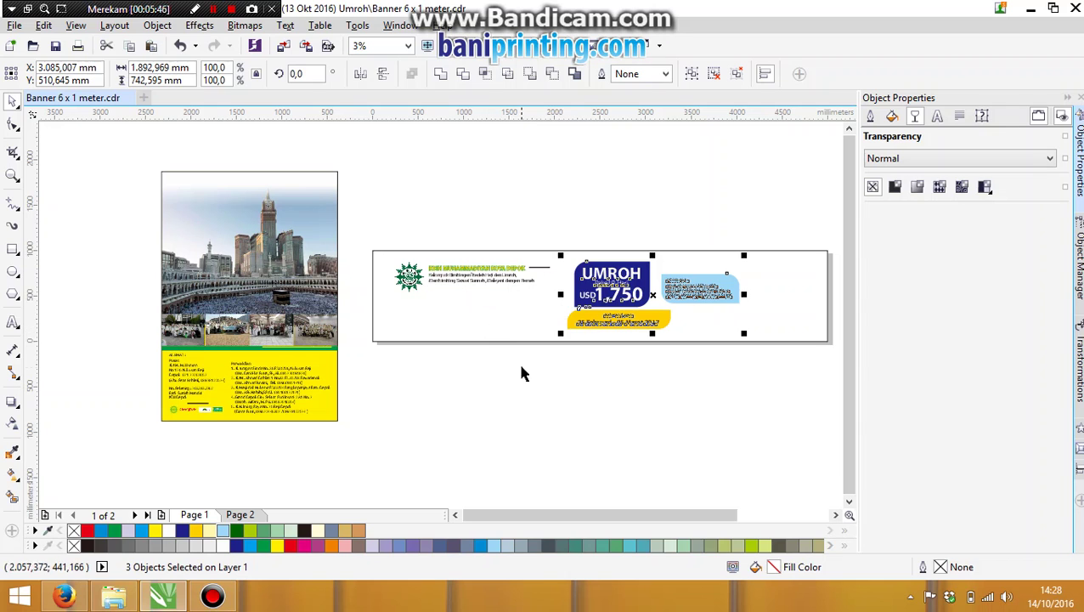
# Move the light-blue hotel badge left and slightly down so it sits close beside the UMROH badge.
pyautogui.press('z')
pyautogui.moveTo(537, 245); pyautogui.dragTo(770, 388)
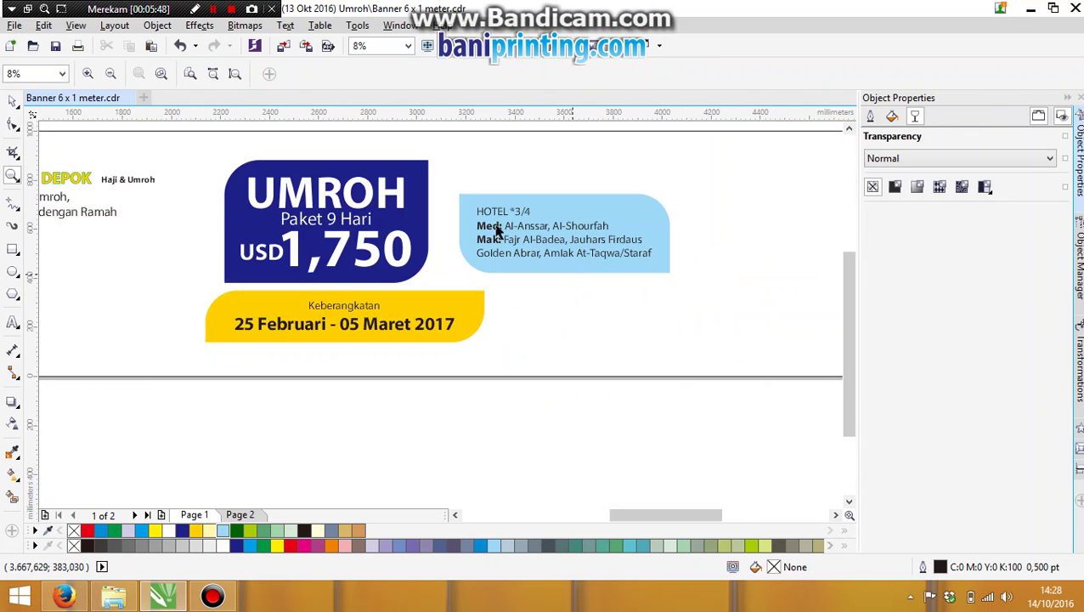
pyautogui.press('space')
pyautogui.click(515, 210)
pyautogui.moveTo(516, 211); pyautogui.dragTo(495, 221)
pyautogui.click(393, 241)
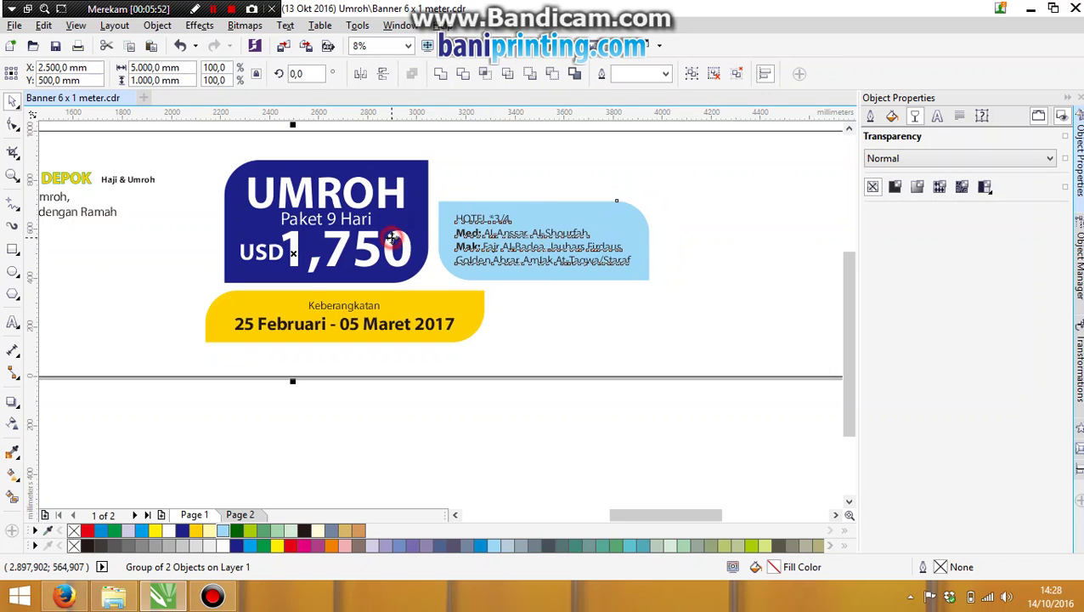
pyautogui.hotkey('ctrl', 'u')
pyautogui.scroll(-2, 393, 241)
pyautogui.click(404, 334)
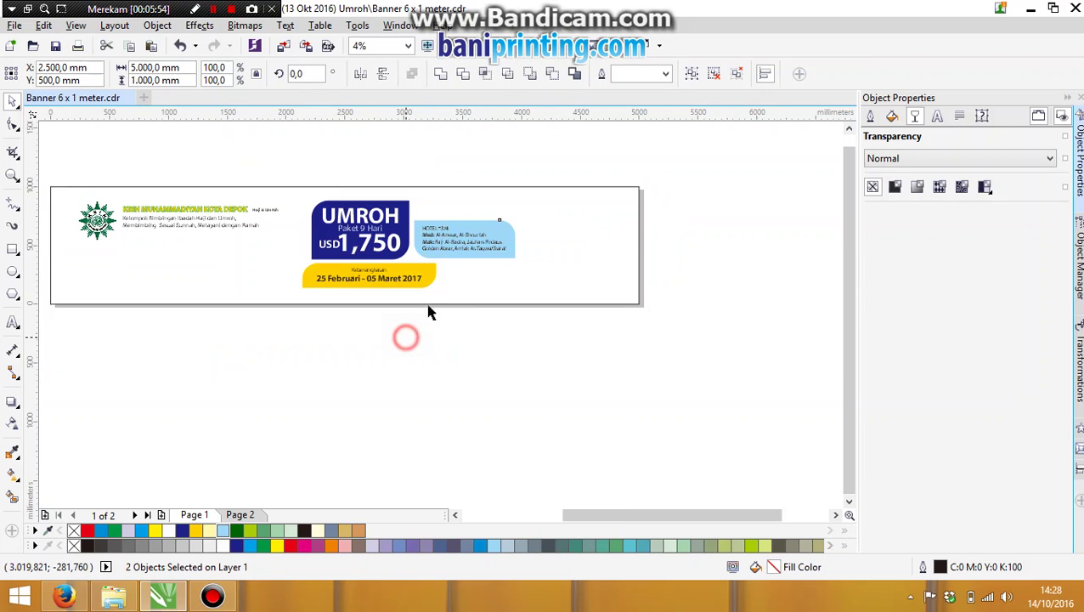
# Move the flyer's photo-and-yellow background frame out to the empty area right of the banner.
pyautogui.click(431, 296)
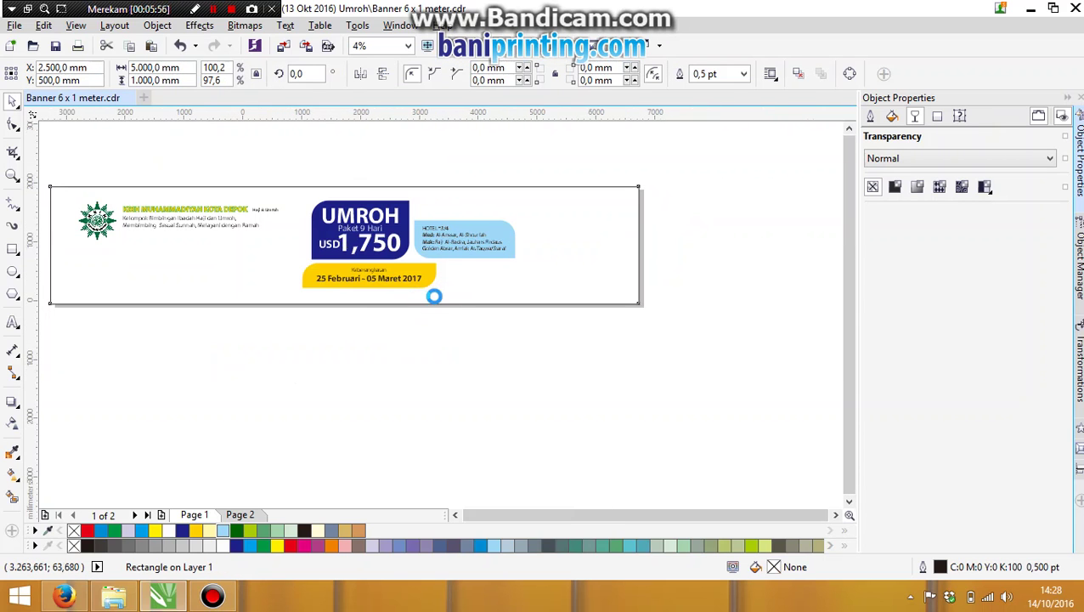
pyautogui.scroll(-2, 432, 296)
pyautogui.press('z')
pyautogui.moveTo(211, 226); pyautogui.dragTo(530, 357)
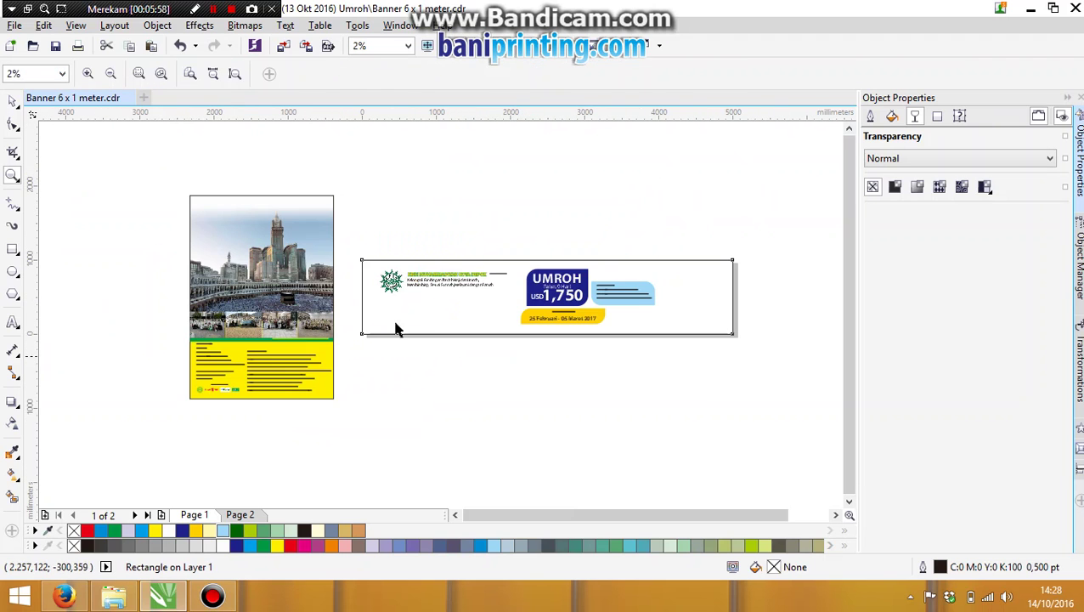
pyautogui.click(289, 271)
pyautogui.scroll(-2, 300, 279)
pyautogui.moveTo(290, 270); pyautogui.dragTo(606, 297)
# Extract the mosque photo from its PowerClip frame and place it below the banner.
pyautogui.press('z')
pyautogui.scroll(2, 598, 313)
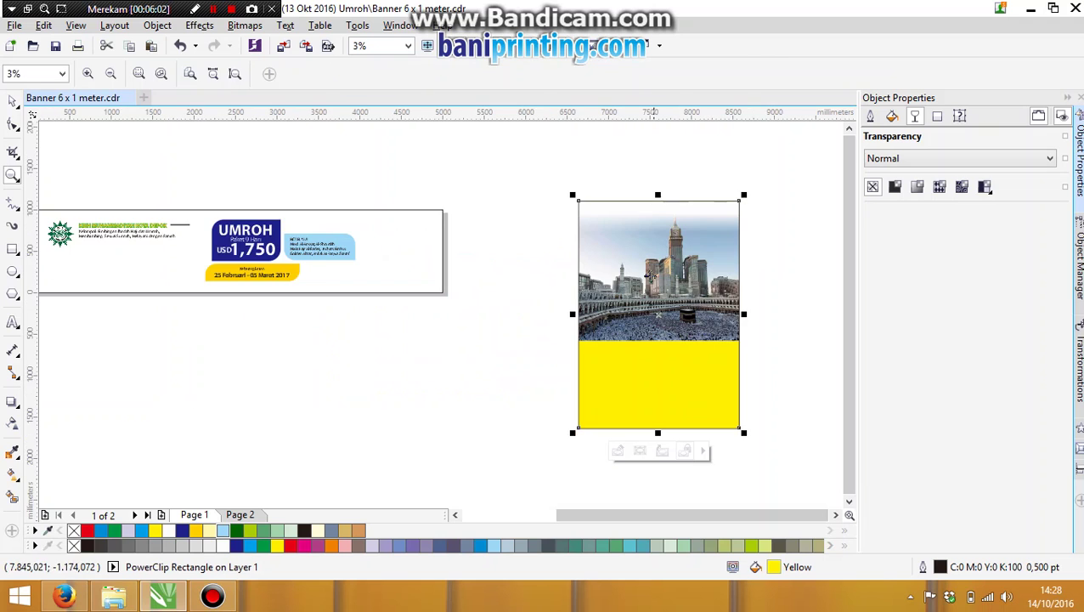
pyautogui.press('space')
pyautogui.rightClick(650, 280)
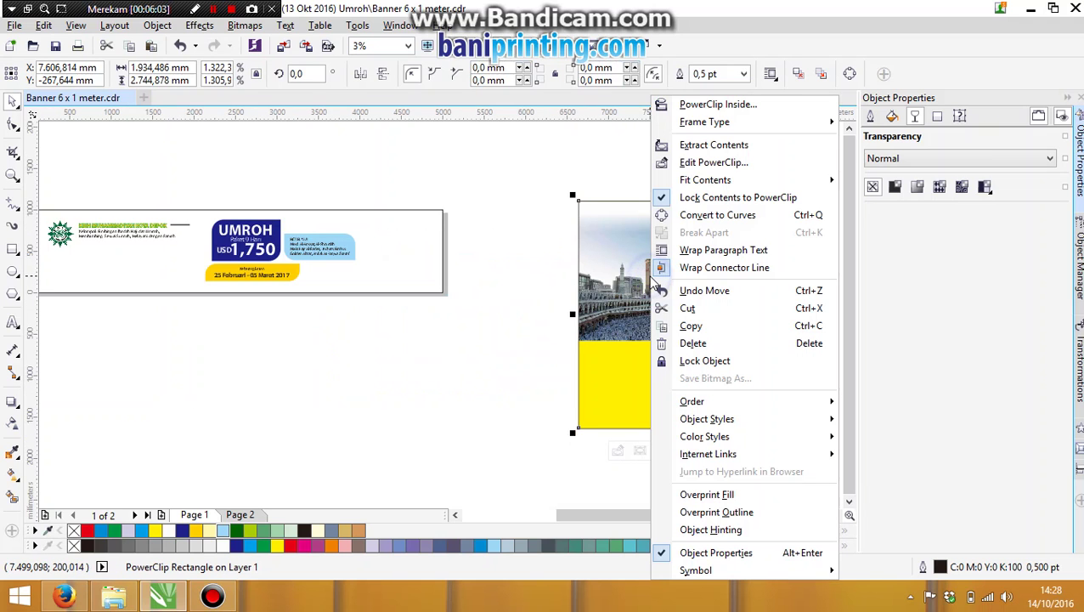
pyautogui.click(671, 145)
pyautogui.click(545, 151)
pyautogui.moveTo(703, 285); pyautogui.dragTo(368, 396)
# Delete the empty yellow PowerClip frame and the leftover white rectangle right of the banner.
pyautogui.click(604, 368)
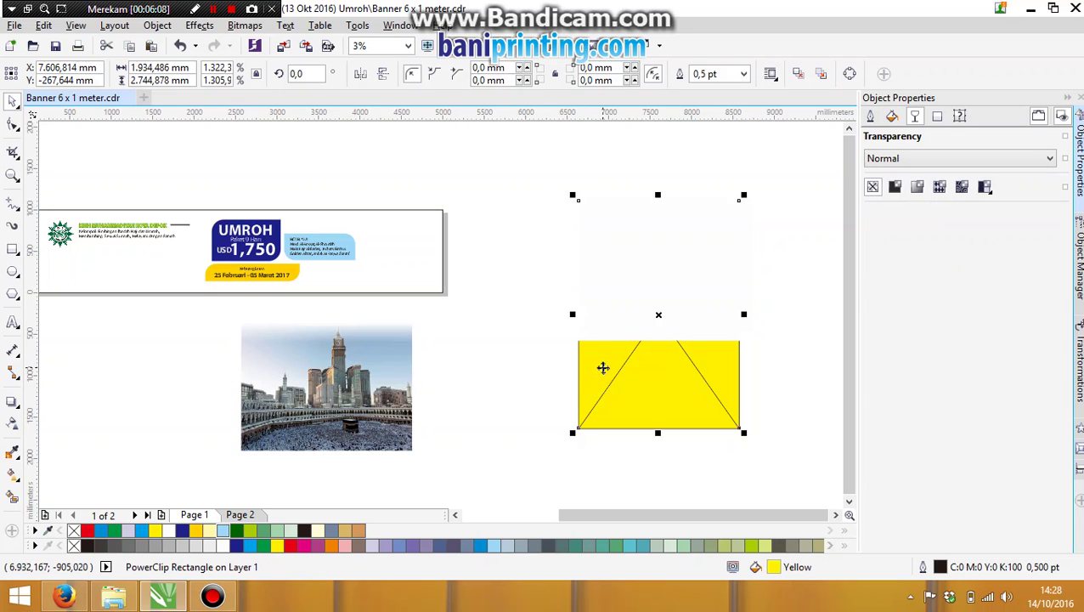
pyautogui.press('Delete')
pyautogui.moveTo(488, 165); pyautogui.dragTo(798, 480)
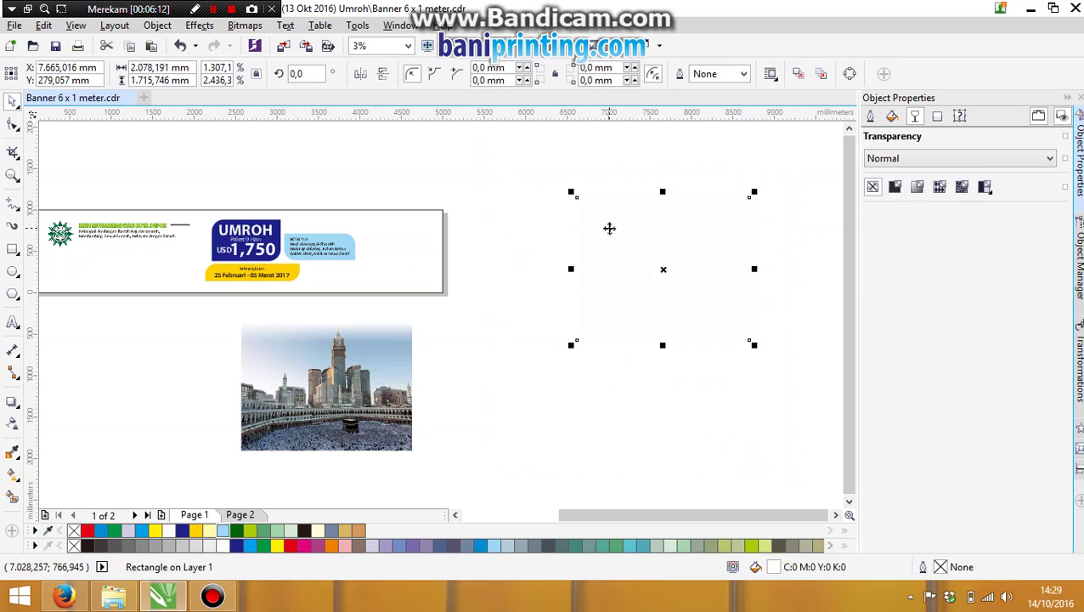
pyautogui.press('Delete')
# Remove the gradient transparency from the mosque photo.
pyautogui.scroll(-1, 607, 224)
pyautogui.press('z')
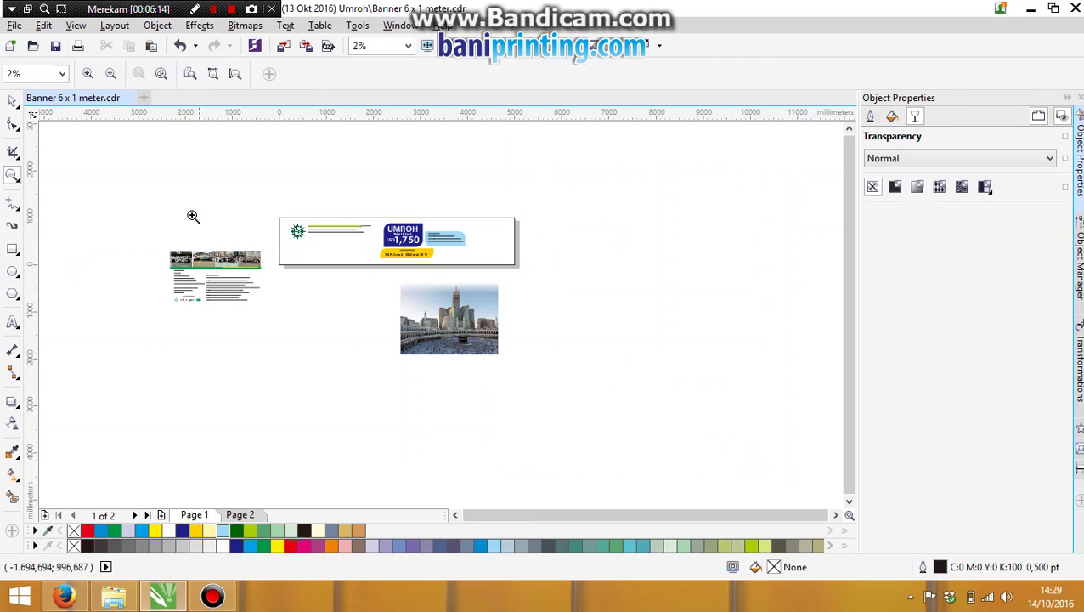
pyautogui.moveTo(155, 193); pyautogui.dragTo(542, 406)
pyautogui.press('space')
pyautogui.click(628, 344)
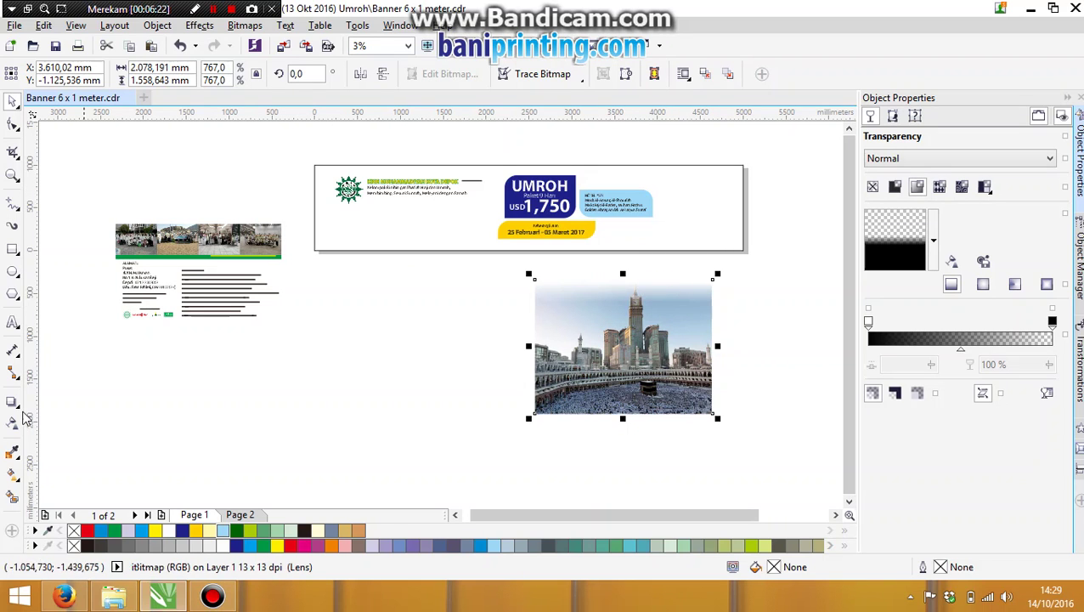
pyautogui.click(11, 423)
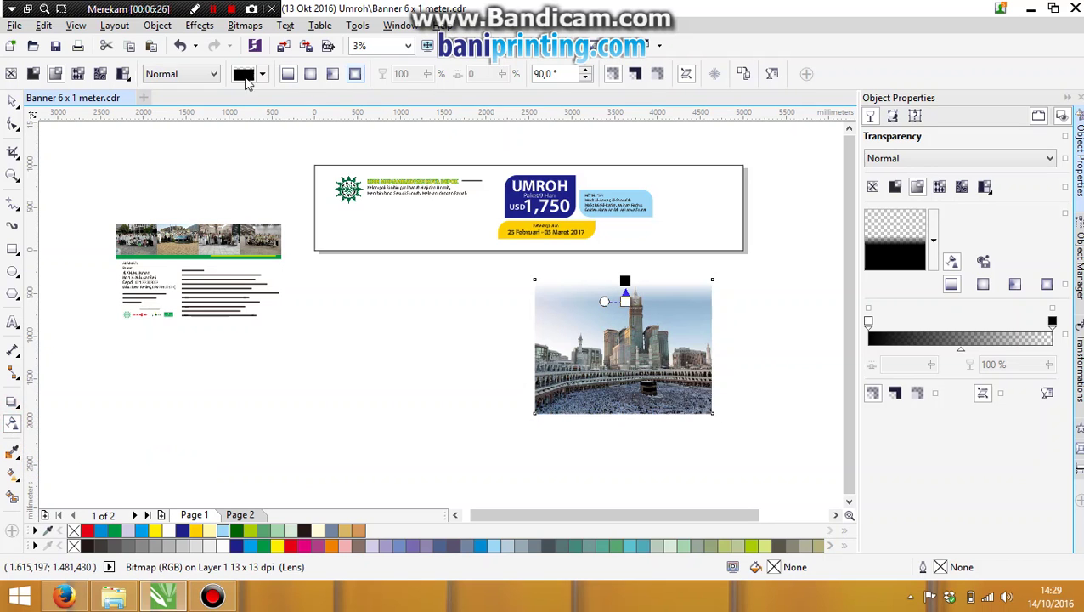
pyautogui.click(10, 75)
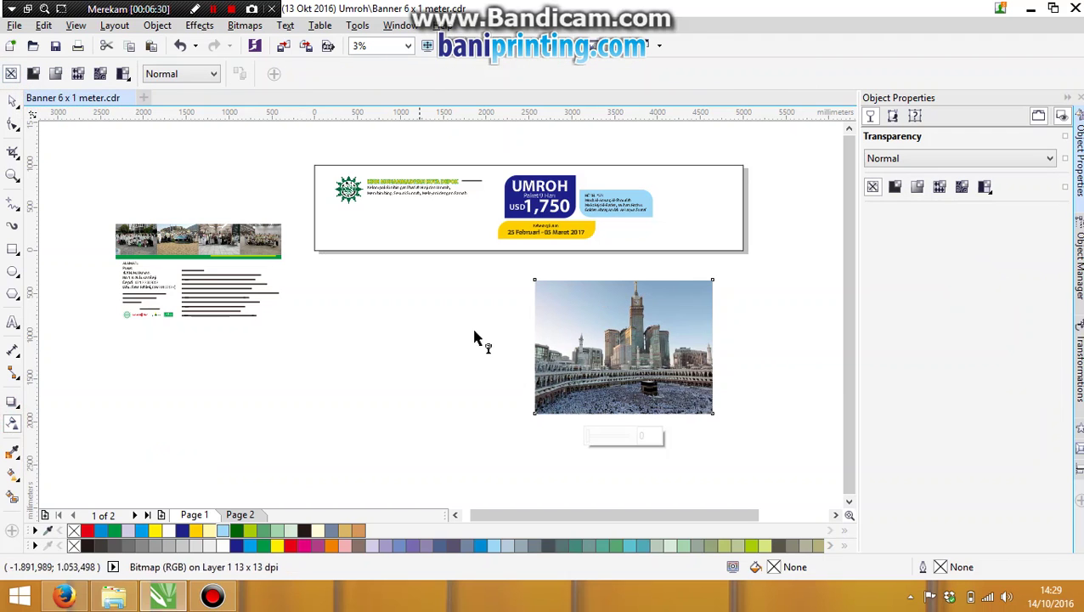
# Move the mosque photo up and right so it sits directly below the banner's right part.
pyautogui.click(13, 101)
pyautogui.click(375, 330)
pyautogui.click(652, 393)
pyautogui.moveTo(652, 393); pyautogui.dragTo(673, 368)
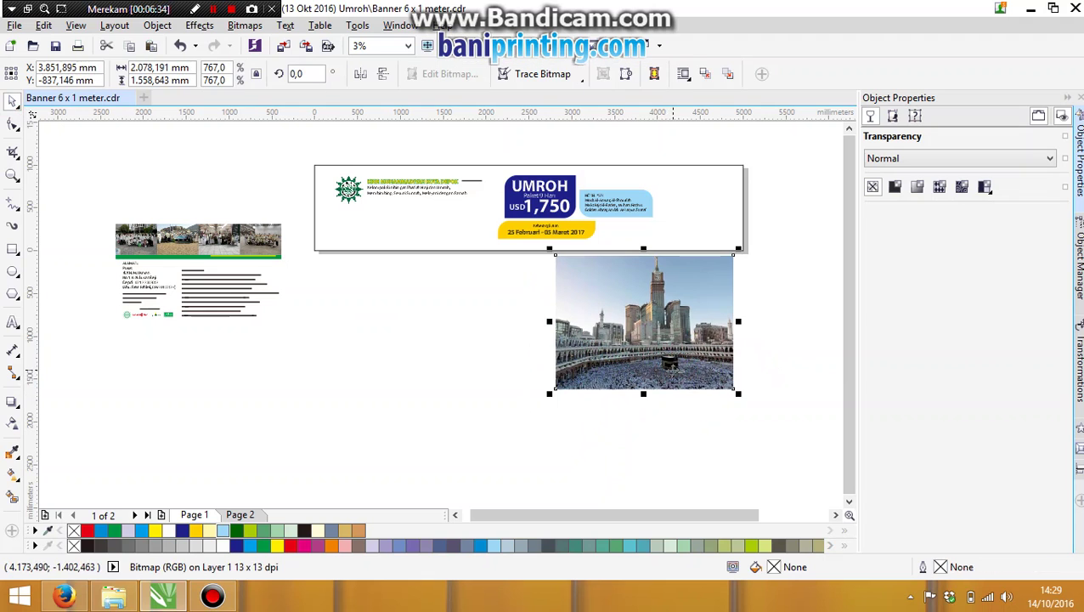
pyautogui.press('z')
pyautogui.moveTo(288, 155); pyautogui.dragTo(785, 400)
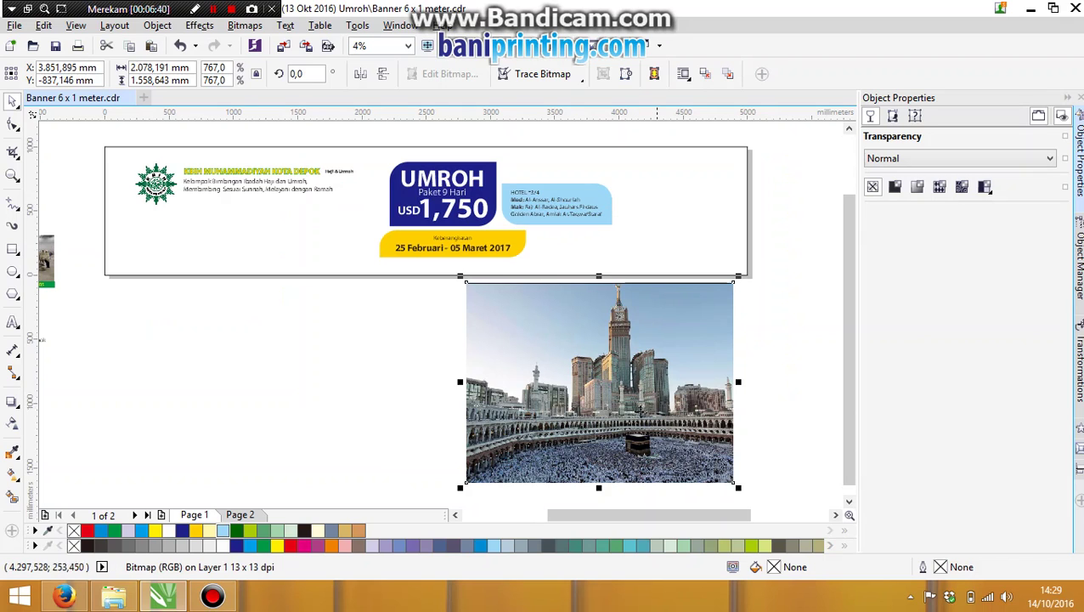
# Open the size transformation settings and check the banner rectangle's dimensions before selecting the mosque photo.
pyautogui.click(687, 243)
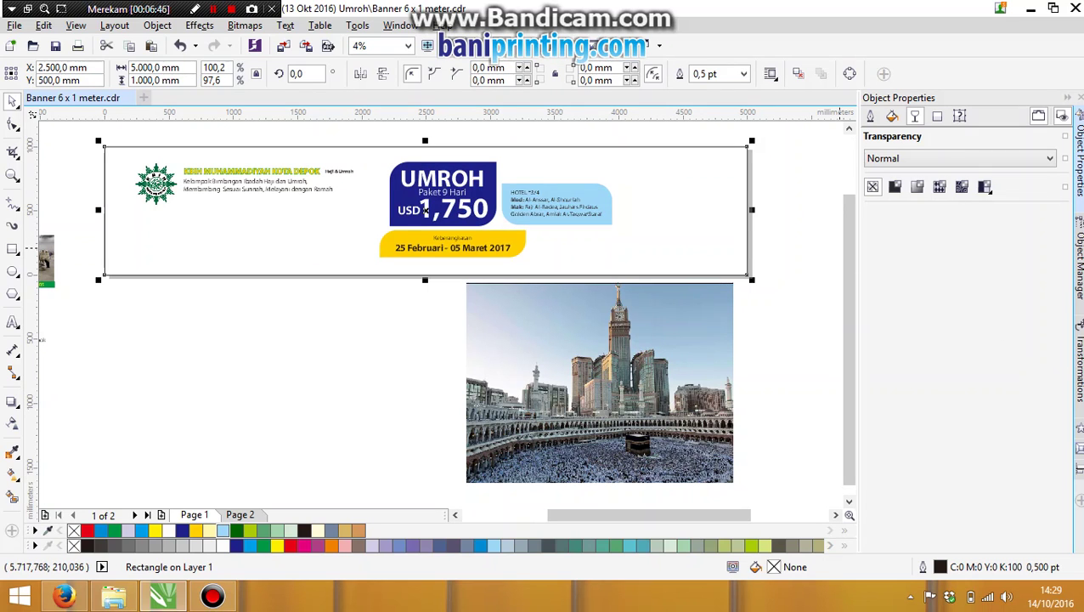
pyautogui.click(1077, 367)
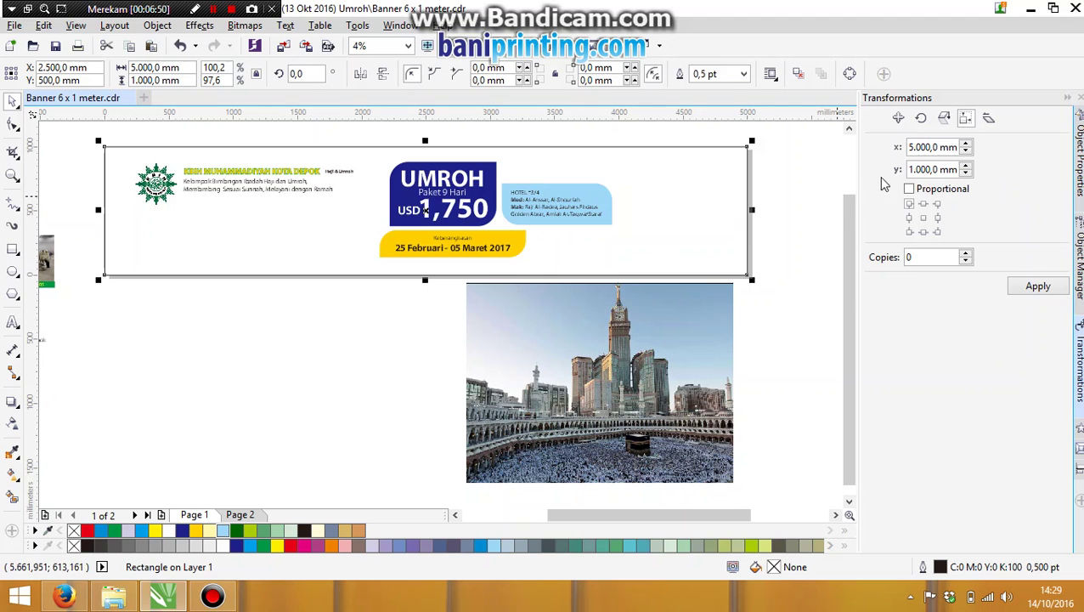
pyautogui.click(787, 279)
pyautogui.click(673, 334)
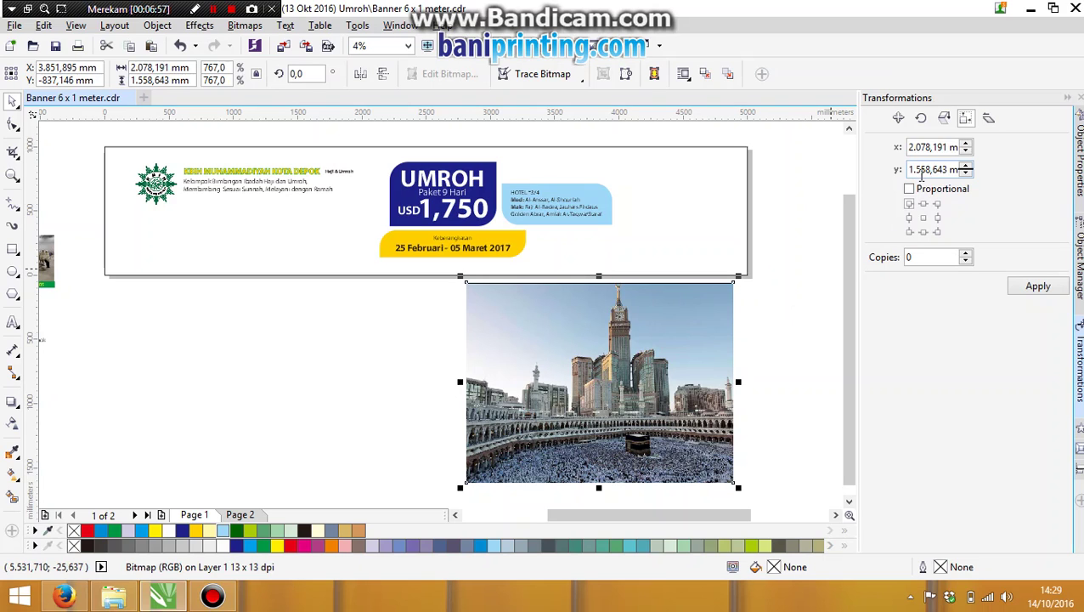
# Try setting only the mosque photo's height to 1000 mm without keeping proportions, and undo the resize.
pyautogui.doubleClick(949, 169)
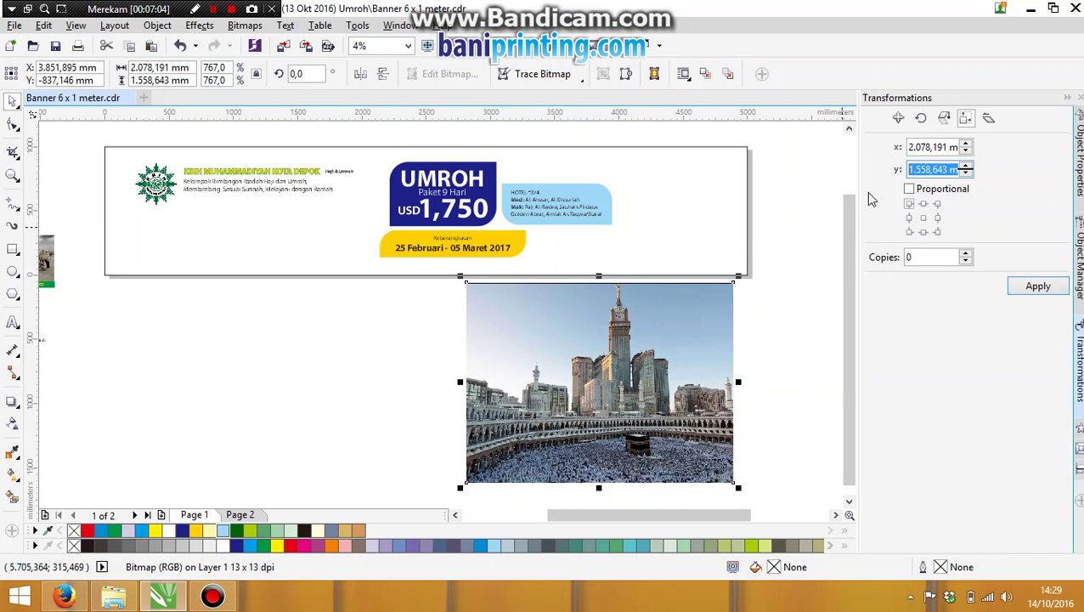
pyautogui.write('100m')
pyautogui.press('Return')
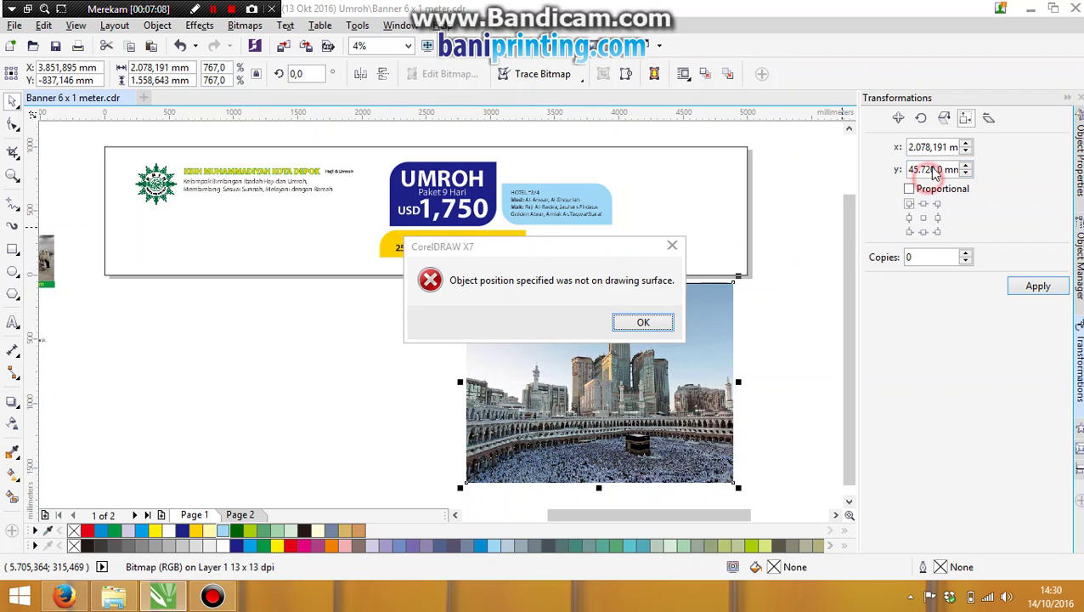
pyautogui.click(650, 322)
pyautogui.doubleClick(930, 167)
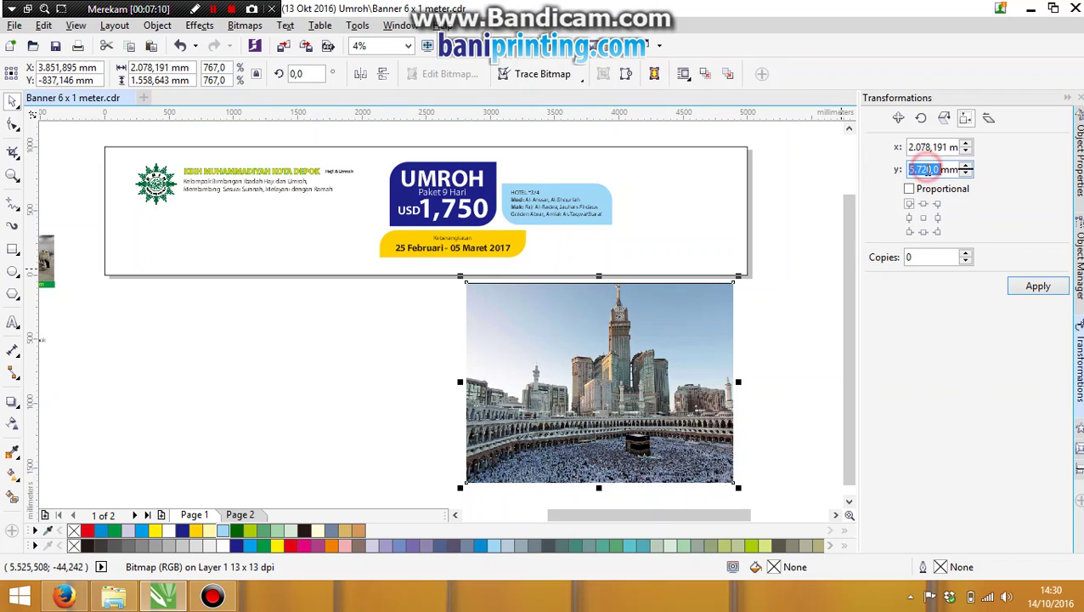
pyautogui.write('0')
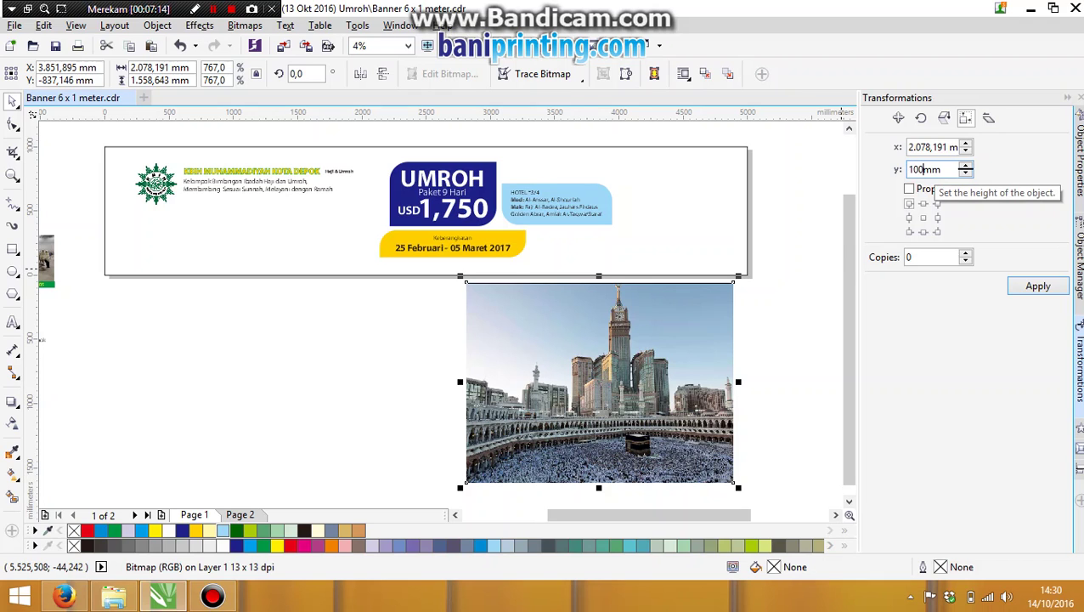
pyautogui.write('00,0')
pyautogui.press('Return')
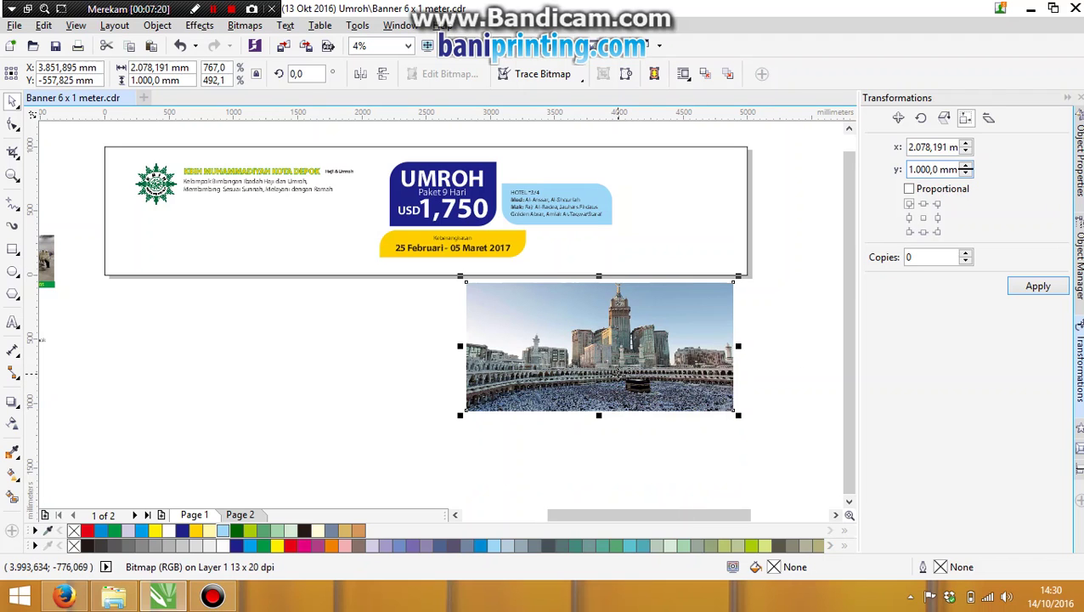
pyautogui.click(774, 274)
pyautogui.hotkey('ctrl', 'z')
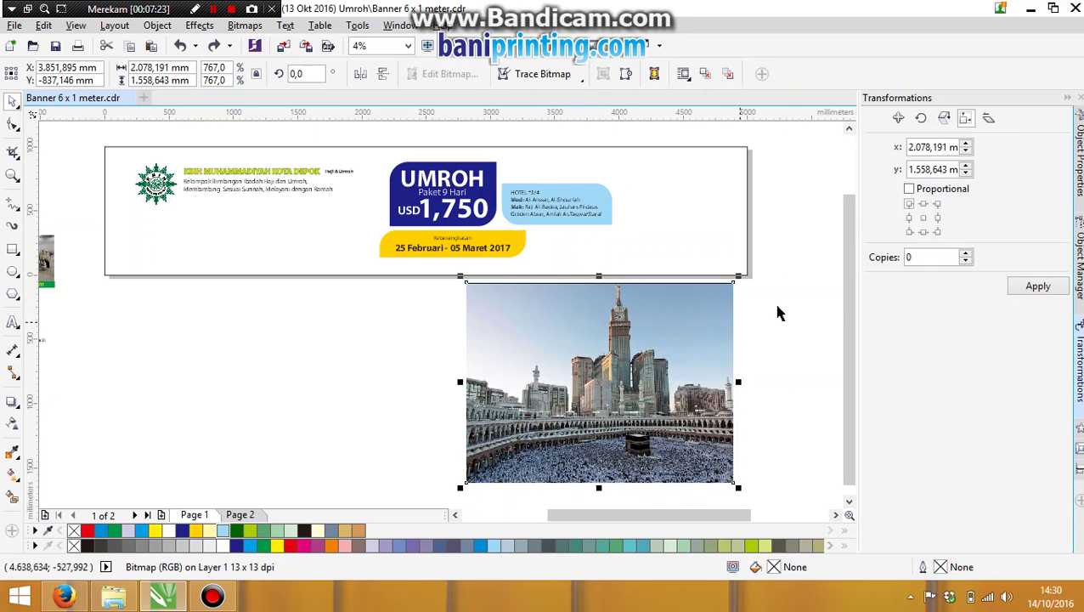
# Resize the mosque photo proportionally to a height of 1000 mm.
pyautogui.click(910, 189)
pyautogui.click(949, 170)
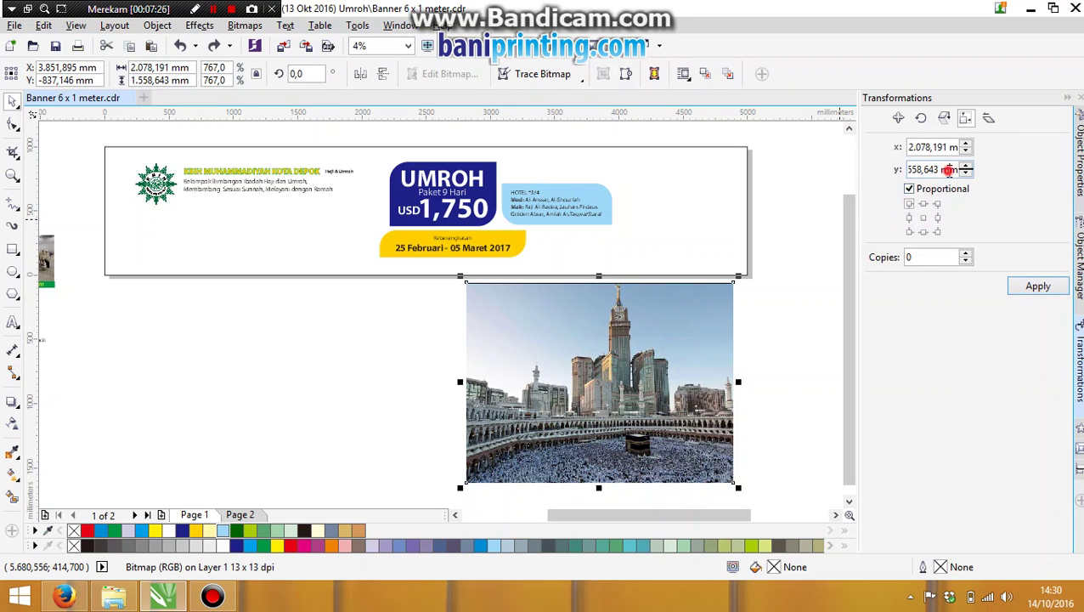
pyautogui.moveTo(949, 170); pyautogui.dragTo(868, 170)
pyautogui.press('BackSpace')
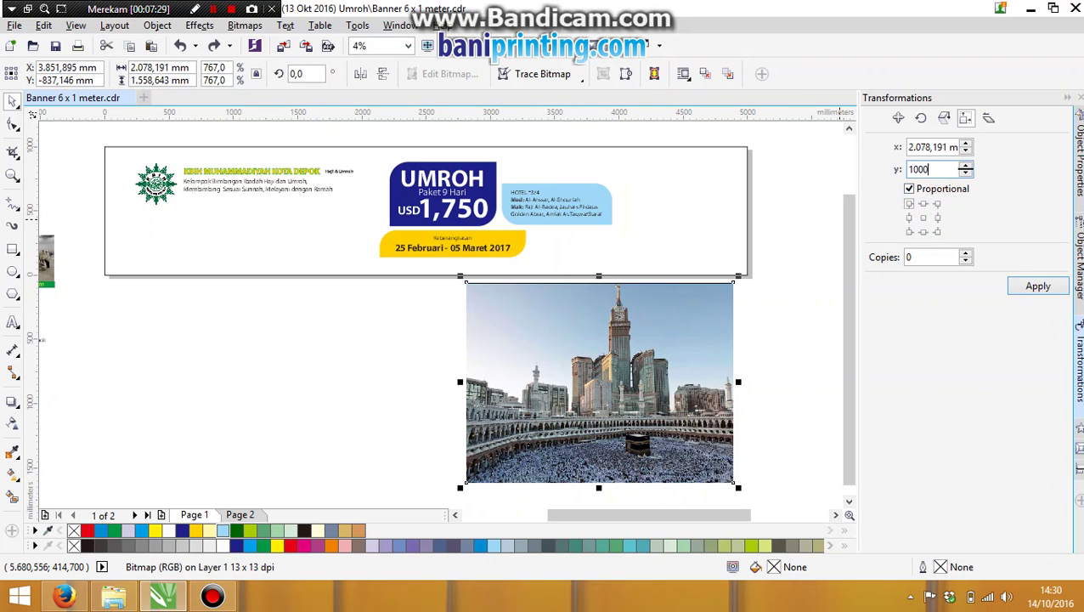
pyautogui.write('1000mm')
pyautogui.press('Return')
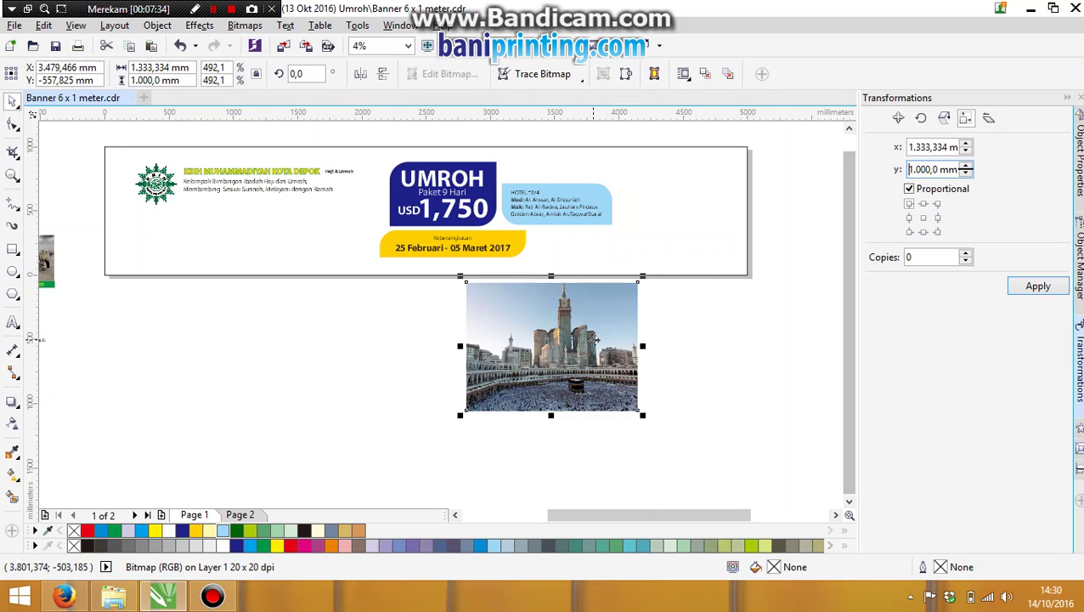
# Align the mosque photo to the top and right edges of the banner rectangle.
pyautogui.moveTo(599, 320); pyautogui.dragTo(682, 302)
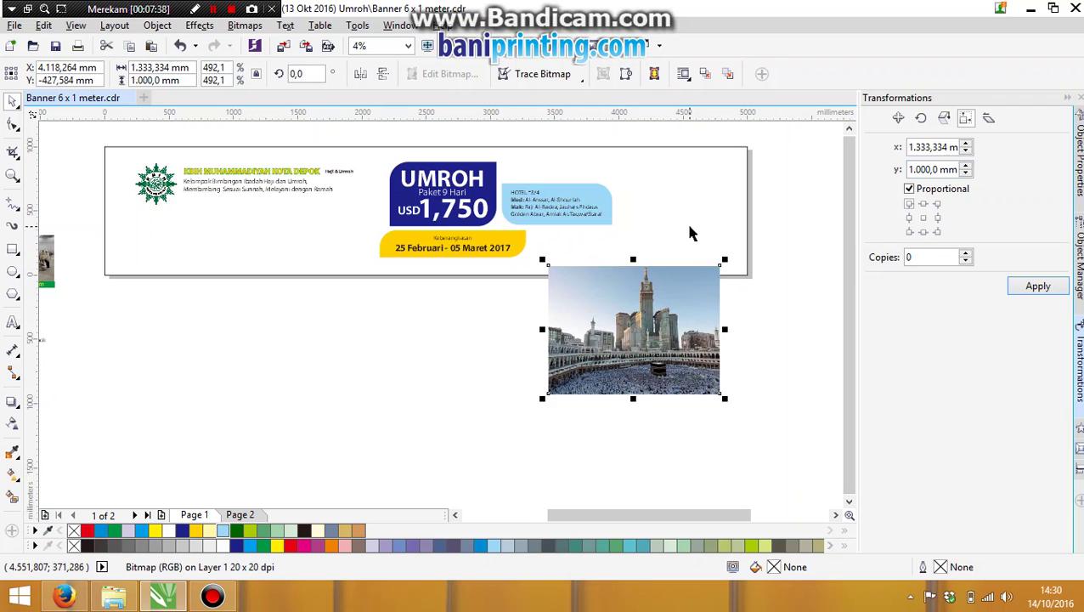
pyautogui.keyDown('shift'); pyautogui.click(687, 223); pyautogui.keyUp('shift')
pyautogui.click(728, 321)
pyautogui.moveTo(704, 312); pyautogui.dragTo(724, 351)
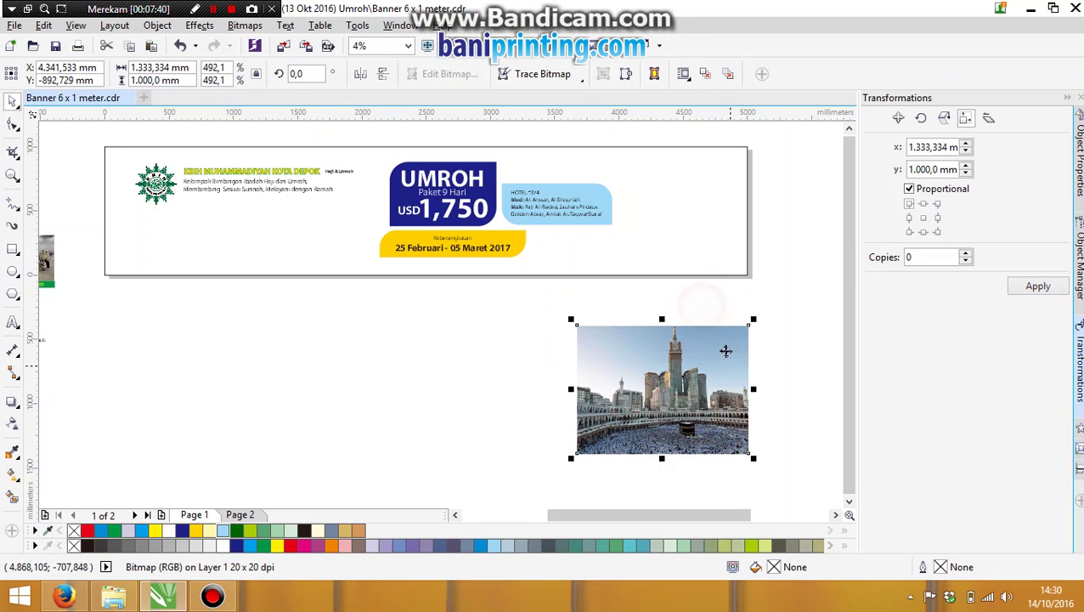
pyautogui.keyDown('shift'); pyautogui.click(705, 244); pyautogui.keyUp('shift')
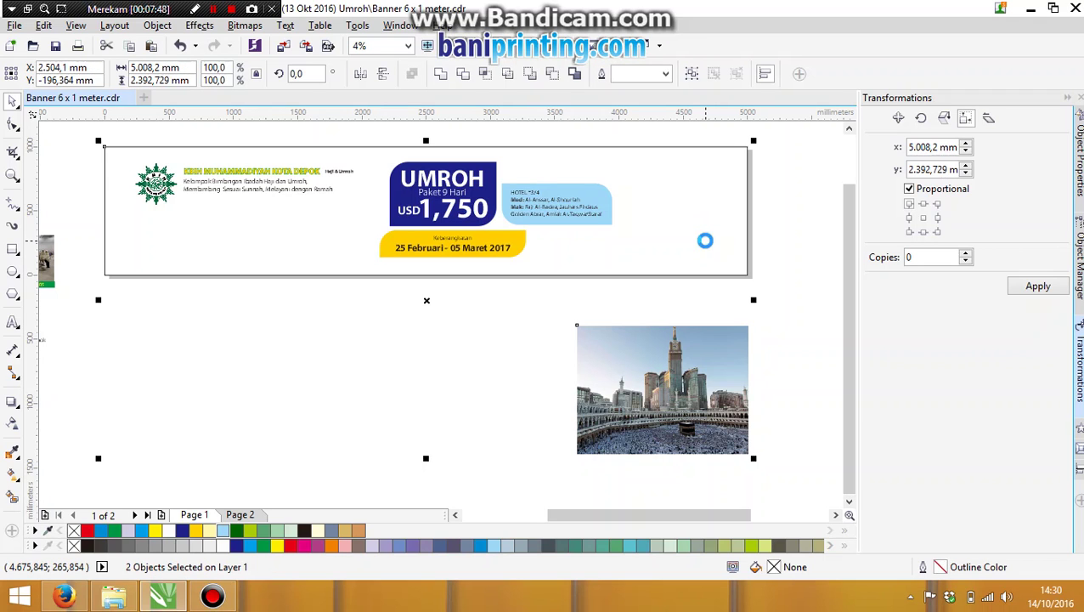
pyautogui.press('t')
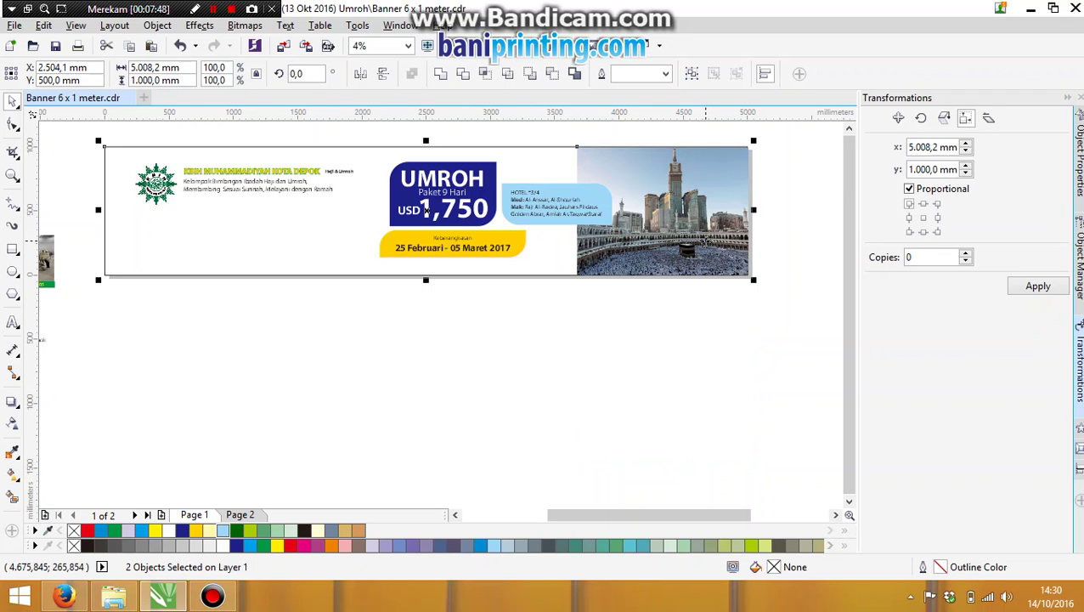
pyautogui.press('c')
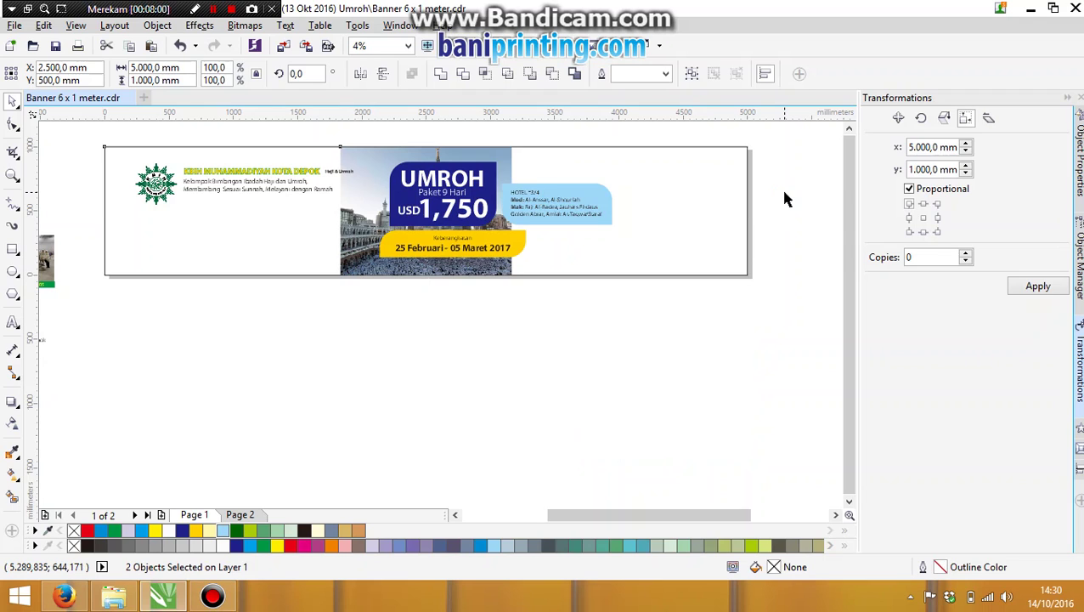
pyautogui.press('r')
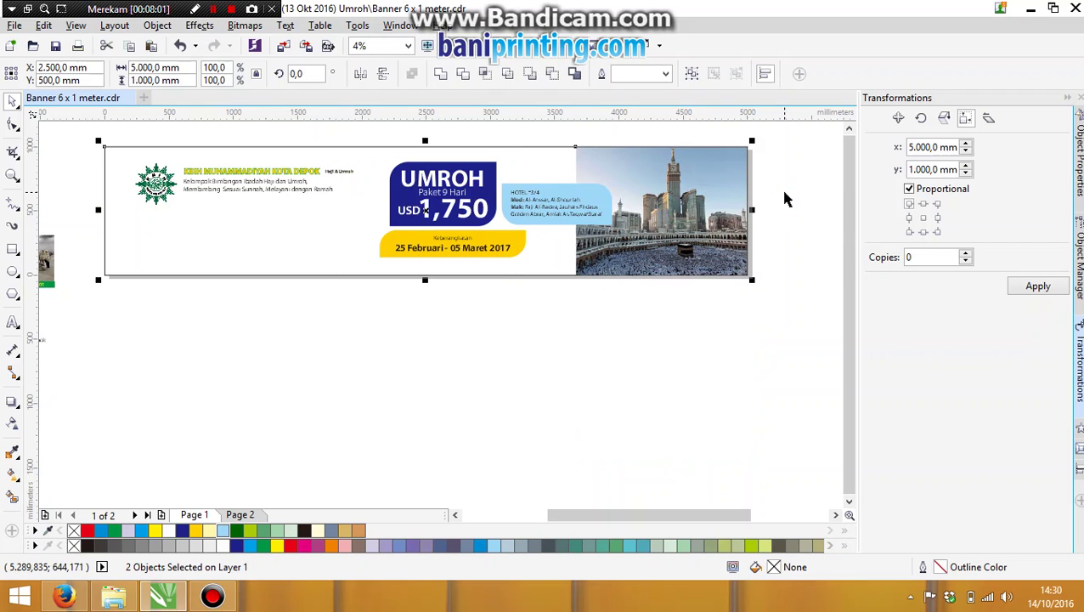
# Place the mosque photo inside the banner rectangle as a PowerClip and fill the rectangle with Ghost Green.
pyautogui.click(785, 196)
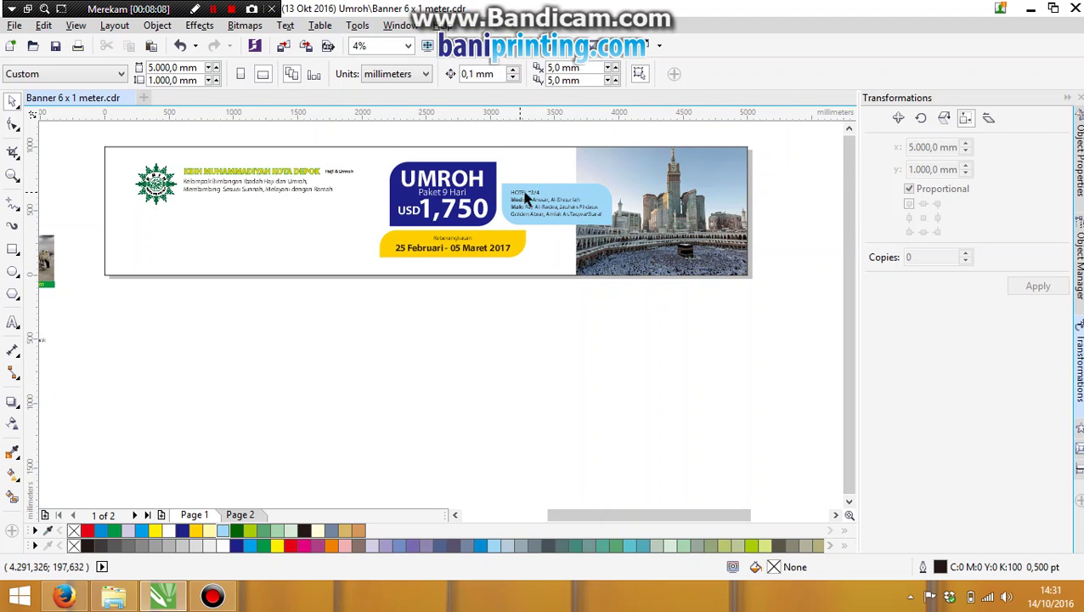
pyautogui.click(588, 172)
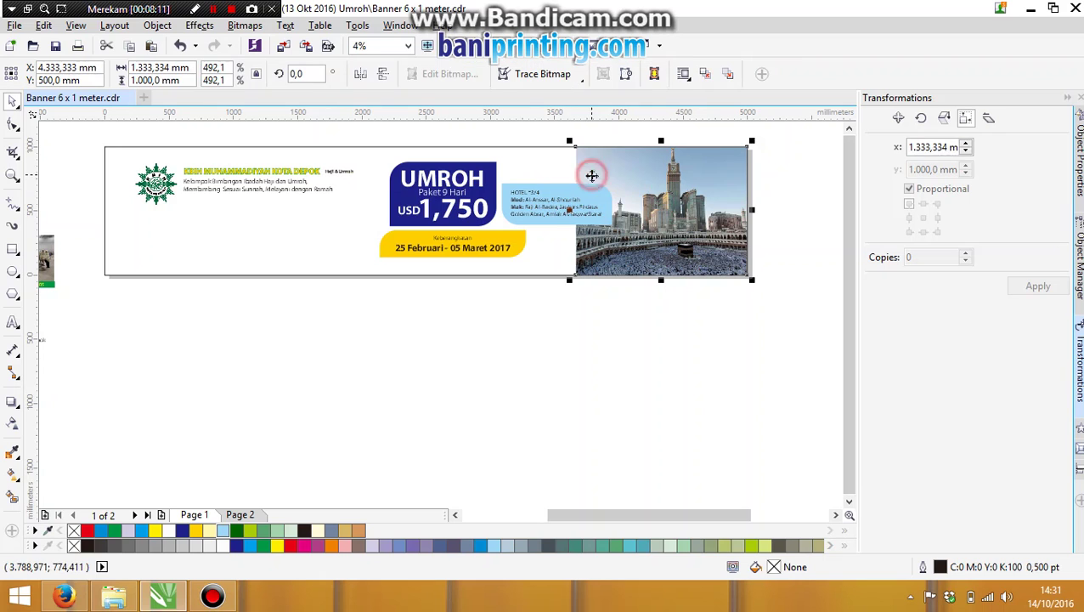
pyautogui.click(768, 225)
pyautogui.click(710, 207)
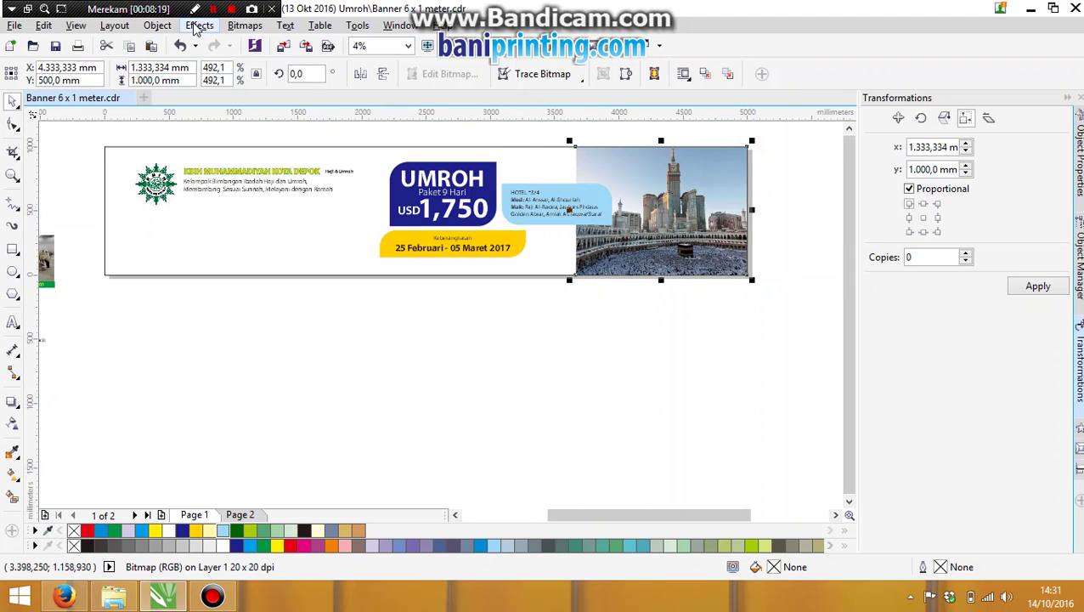
pyautogui.click(158, 26)
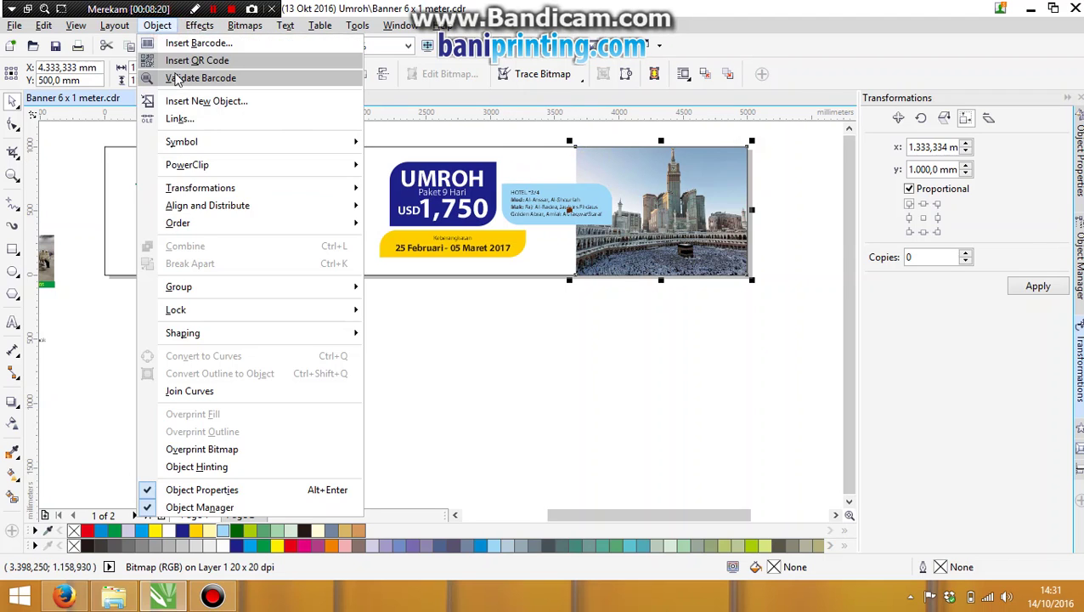
pyautogui.moveTo(182, 164)
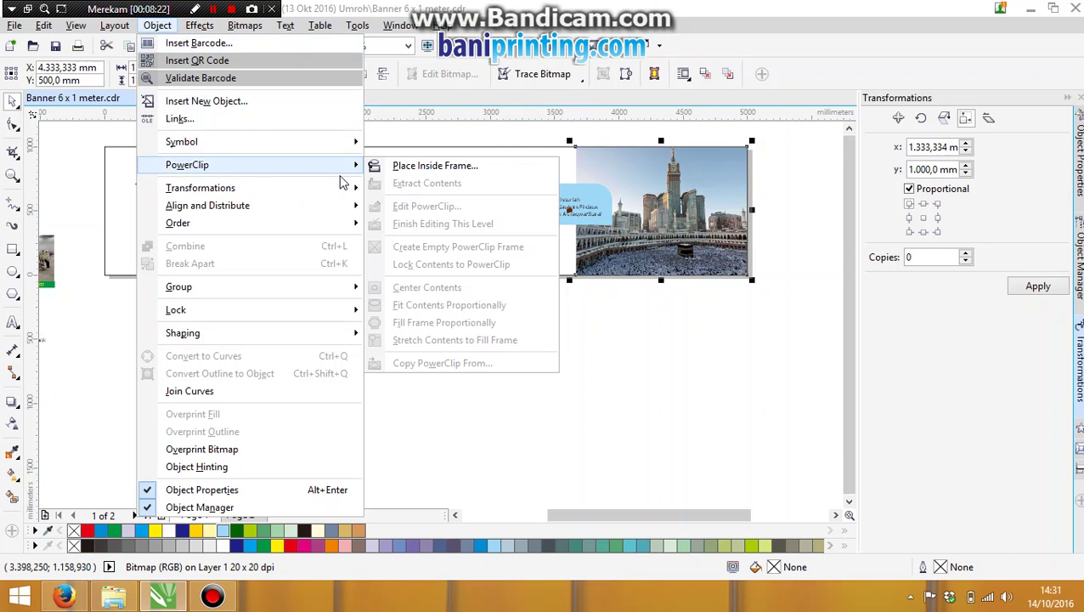
pyautogui.click(417, 167)
pyautogui.click(513, 159)
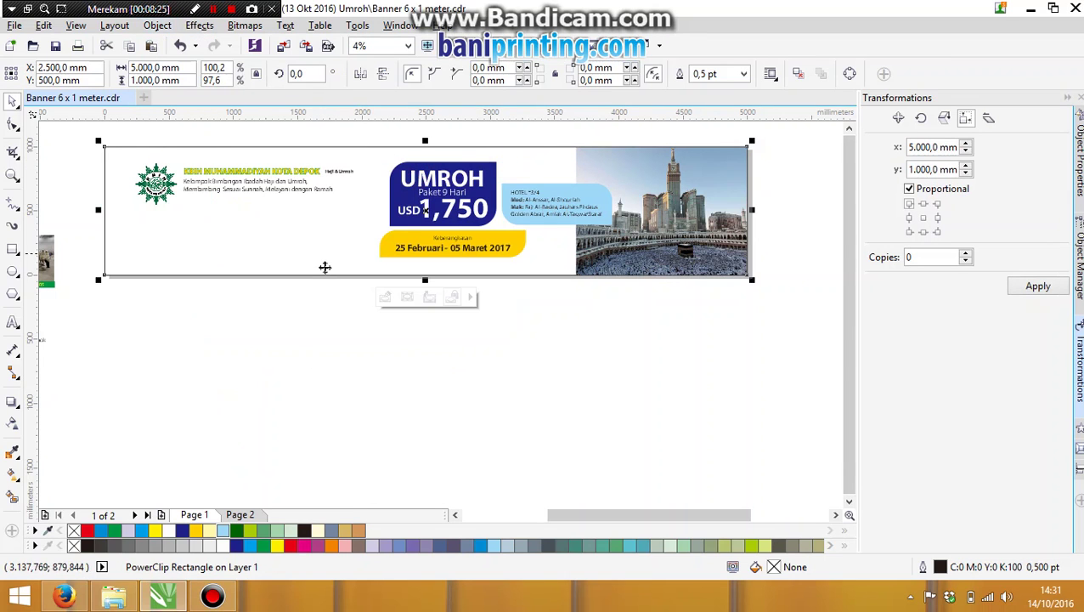
pyautogui.click(289, 530)
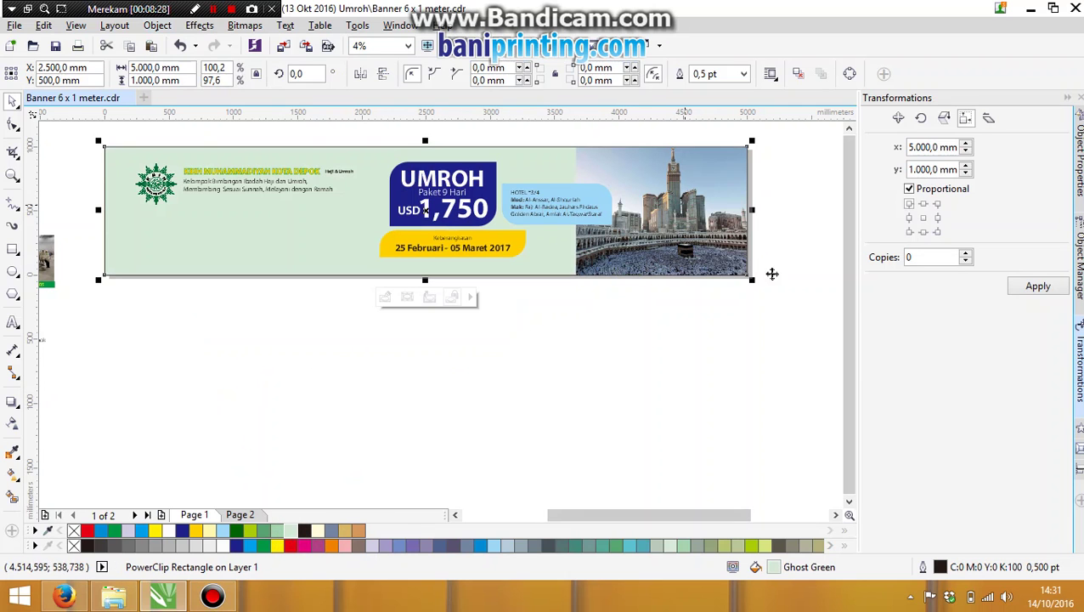
pyautogui.click(817, 297)
# Try moving the PowerClip background down off the banner page to check the clipped photo, and undo the move.
pyautogui.moveTo(709, 179); pyautogui.dragTo(687, 334)
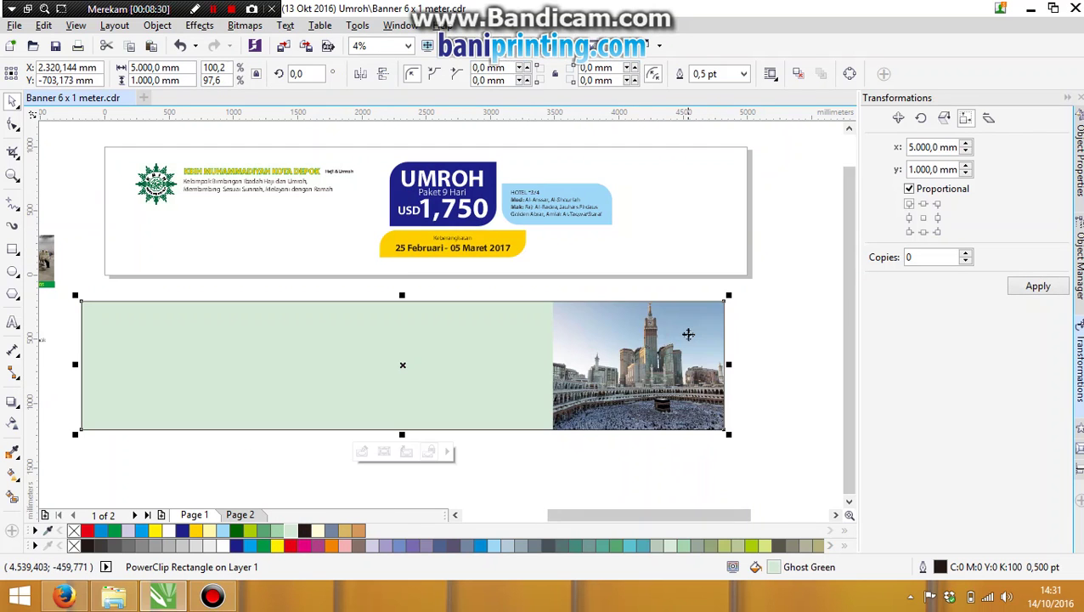
pyautogui.press('p')
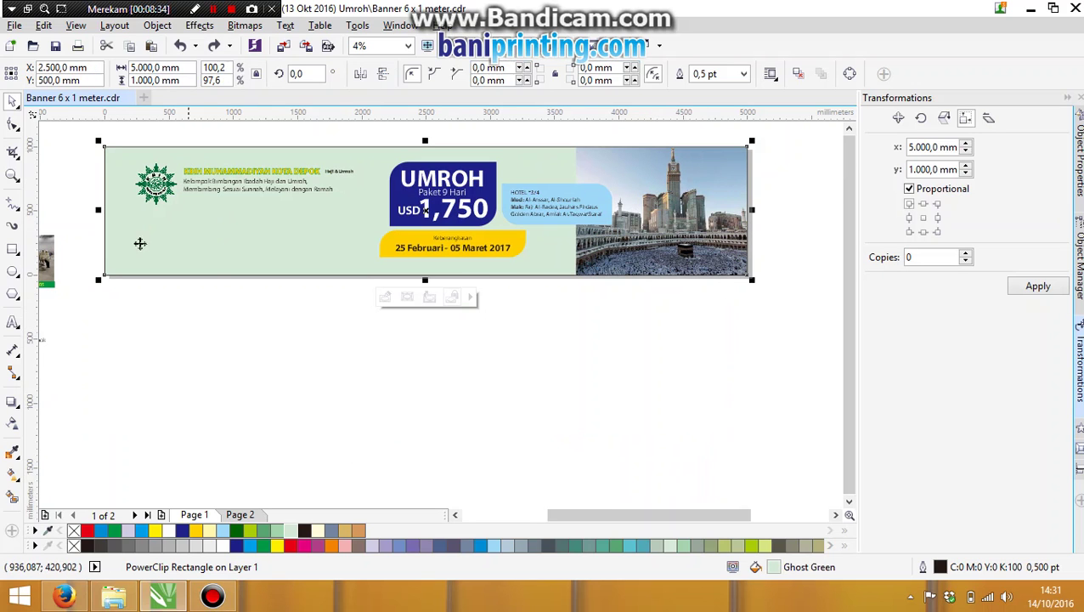
pyautogui.click(666, 364)
# Move the row of four group photos with its green strip onto the banner, below the organization's logo and description.
pyautogui.scroll(-2, 370, 262)
pyautogui.press('z')
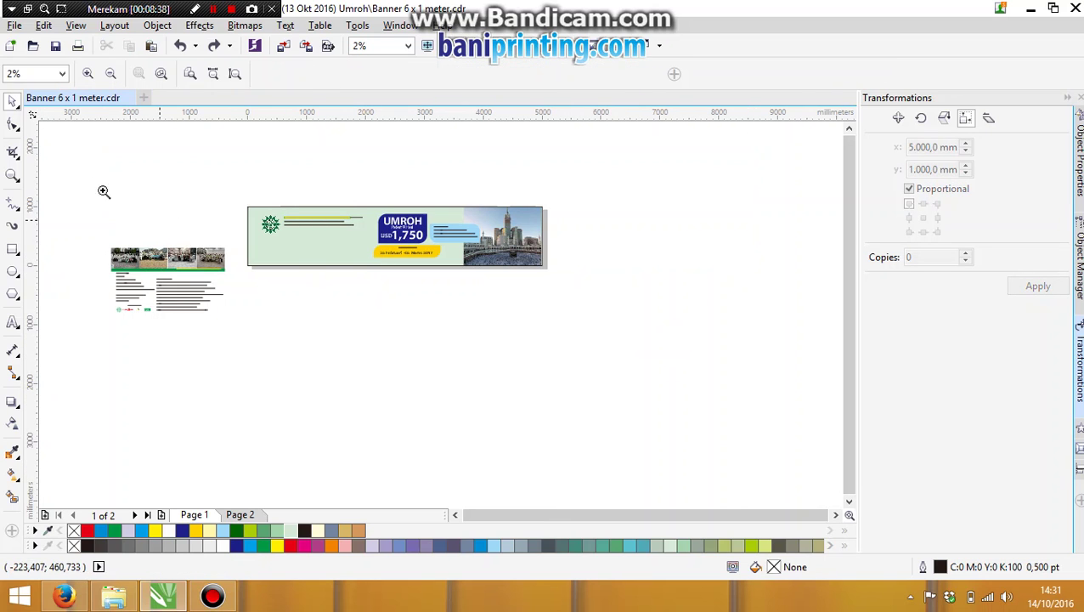
pyautogui.moveTo(104, 191); pyautogui.dragTo(477, 325)
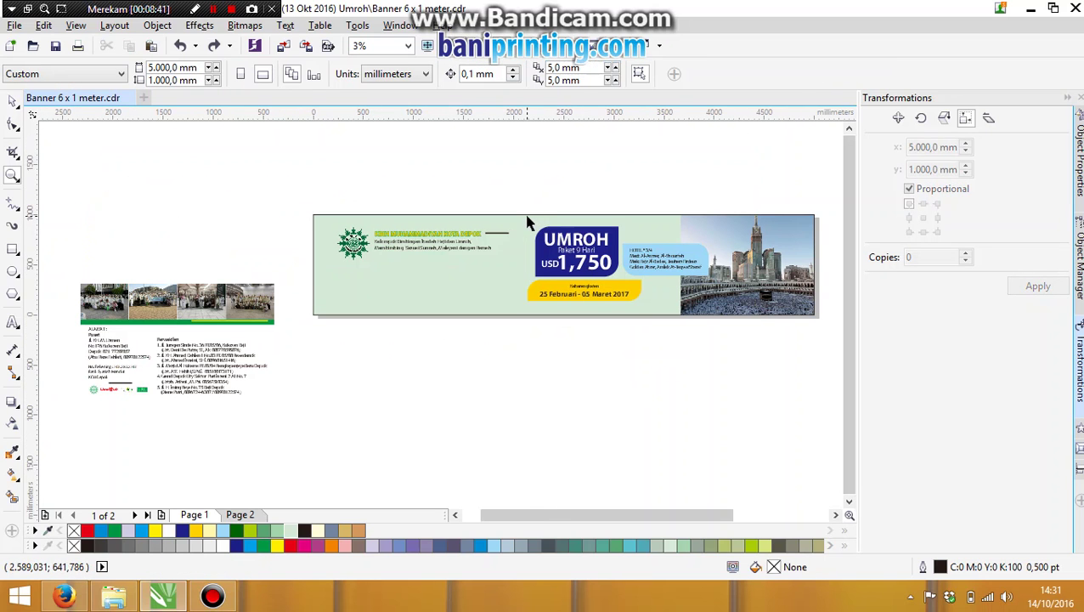
pyautogui.press('space')
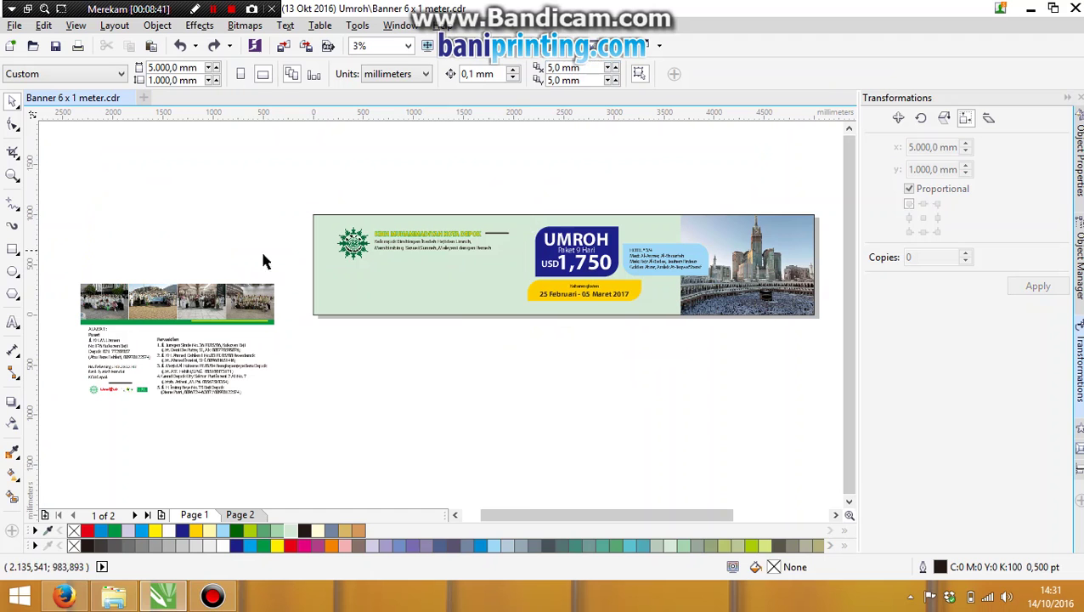
pyautogui.moveTo(62, 273); pyautogui.dragTo(492, 281)
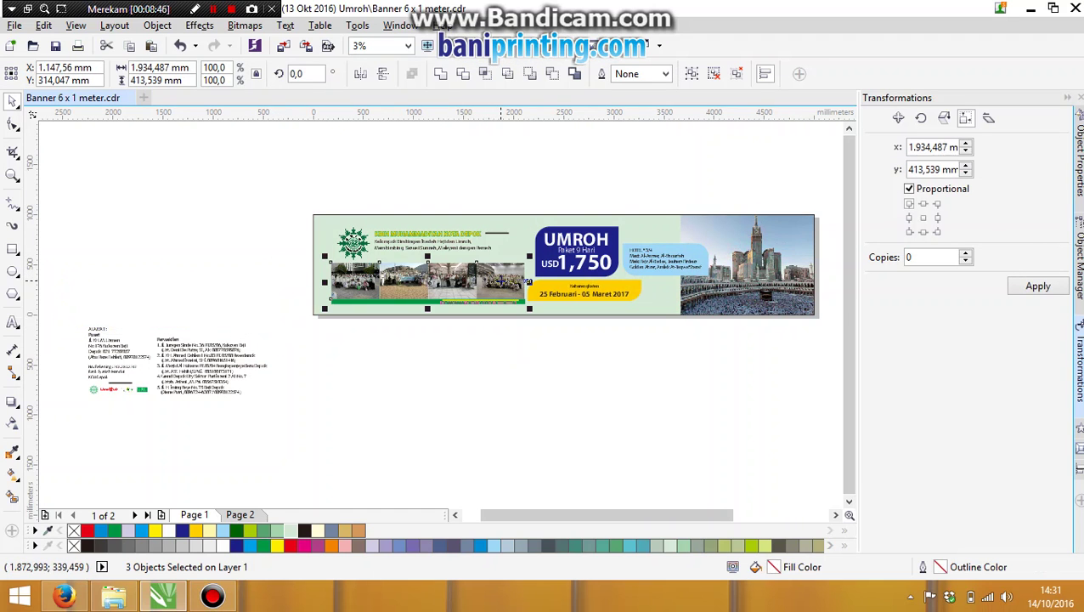
pyautogui.click(382, 383)
# Try placing the small logos and the office address text along the banner's lower edge near the mosque photo, and undo both moves.
pyautogui.click(225, 370)
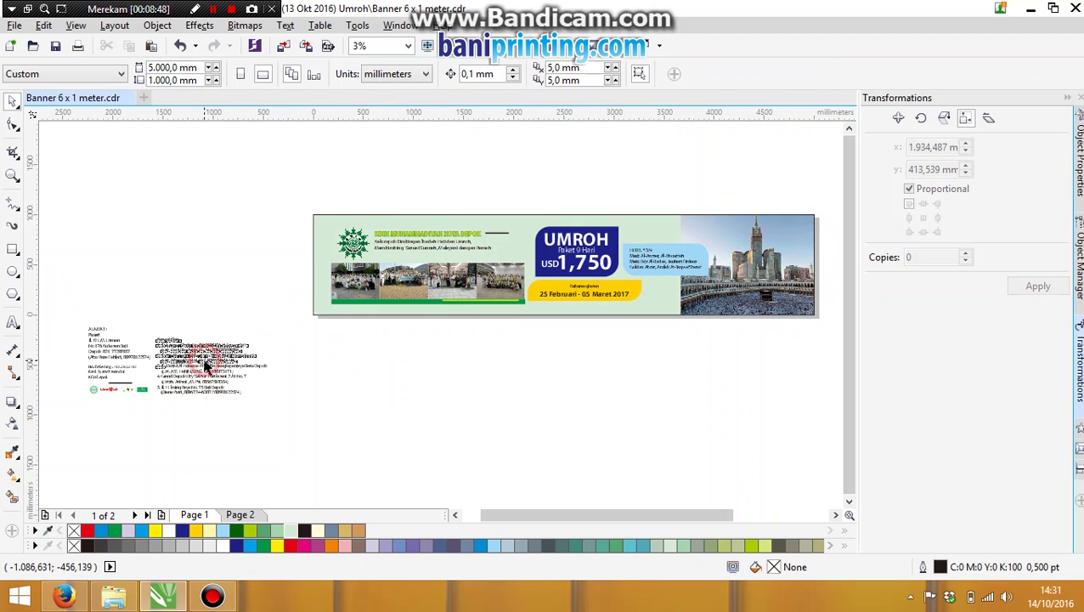
pyautogui.moveTo(75, 412); pyautogui.dragTo(747, 303)
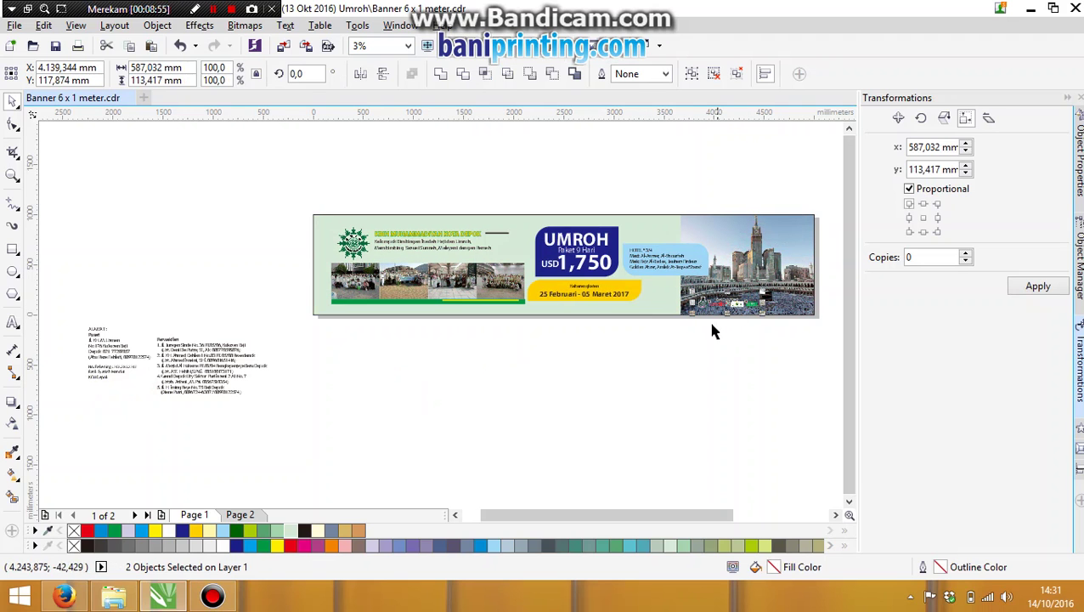
pyautogui.click(104, 346)
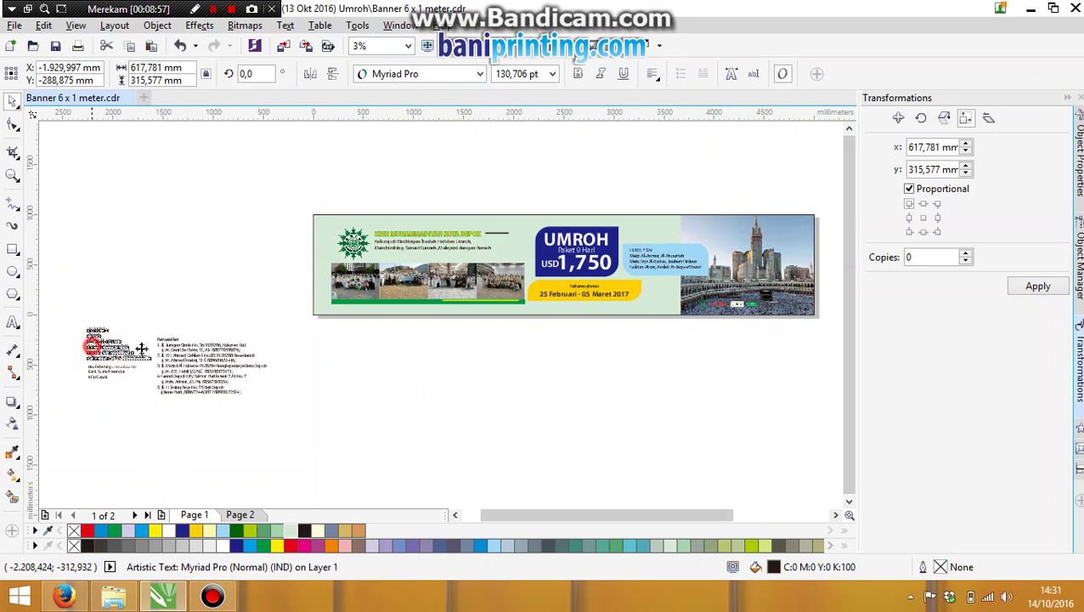
pyautogui.moveTo(140, 348); pyautogui.dragTo(701, 300)
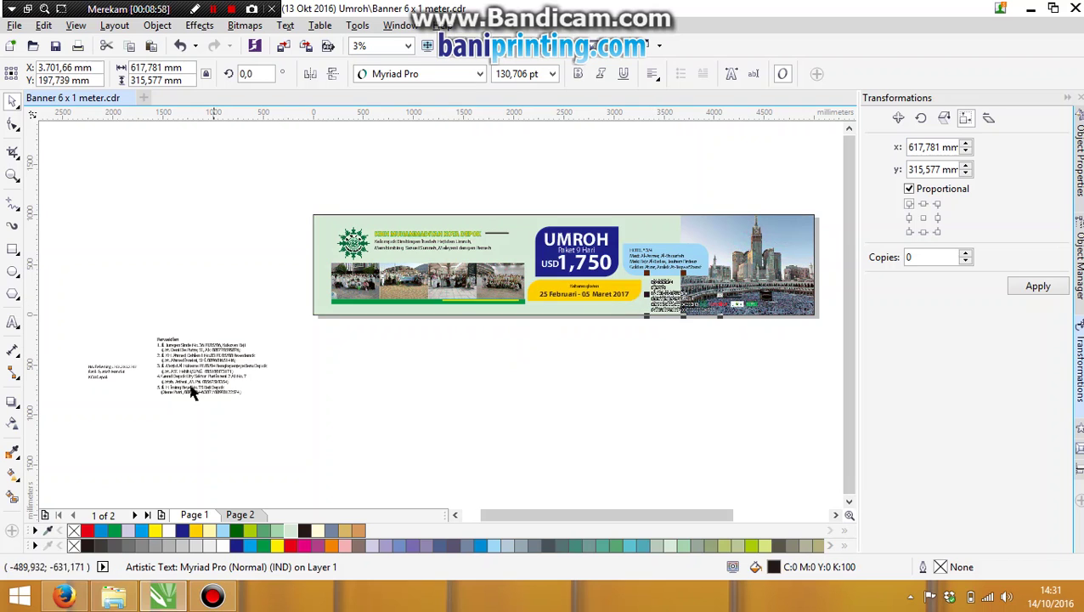
pyautogui.click(170, 364)
pyautogui.click(102, 368)
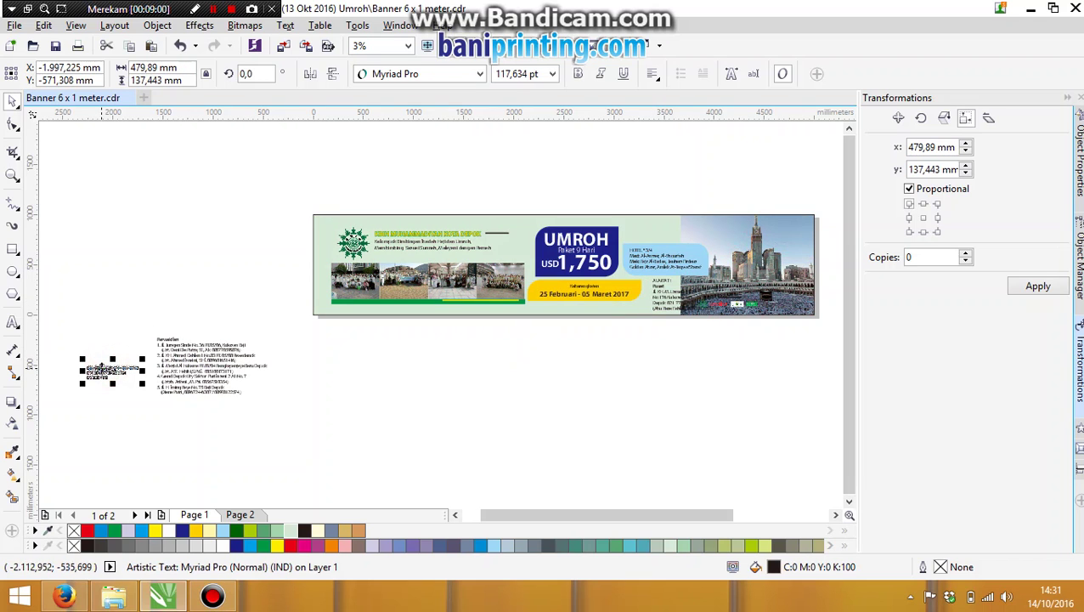
pyautogui.hotkey('ctrl', 'z')
pyautogui.hotkey('ctrl', 'z')
pyautogui.hotkey('ctrl', 'z')
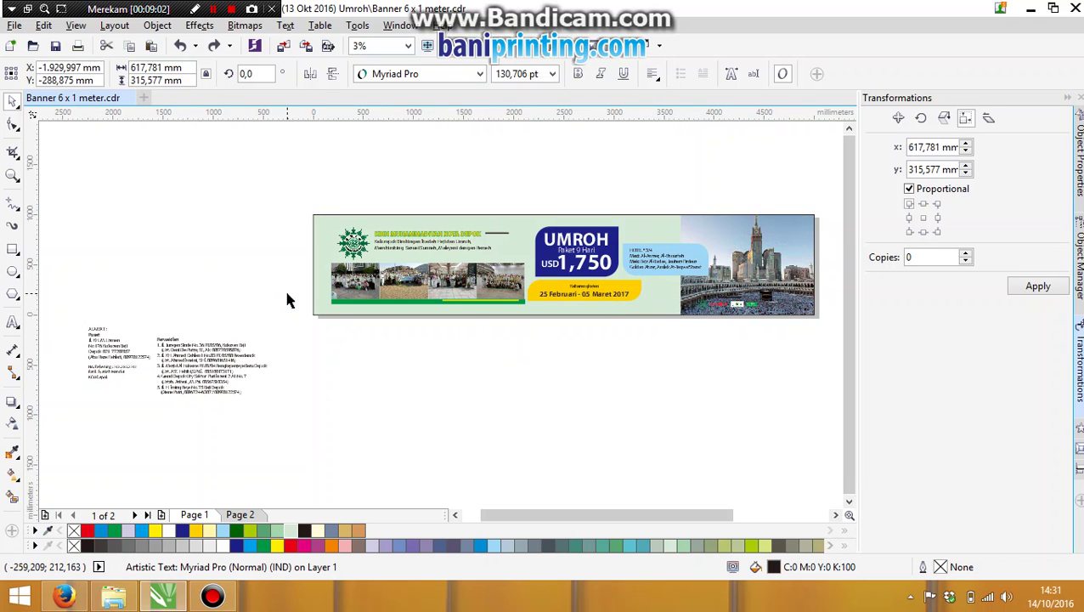
pyautogui.hotkey('ctrl', 'z')
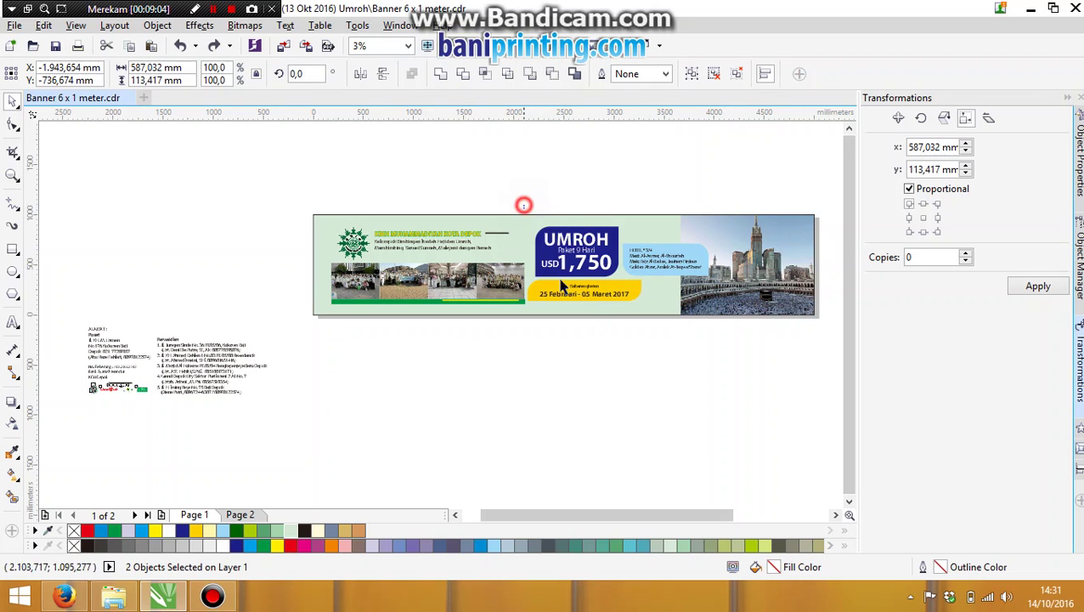
# Scale the UMROH price, departure date and hotel boxes together proportionally to about 91.2%, roughly 1650 × 677 mm.
pyautogui.moveTo(523, 205); pyautogui.dragTo(716, 322)
pyautogui.moveTo(714, 217); pyautogui.dragTo(698, 227)
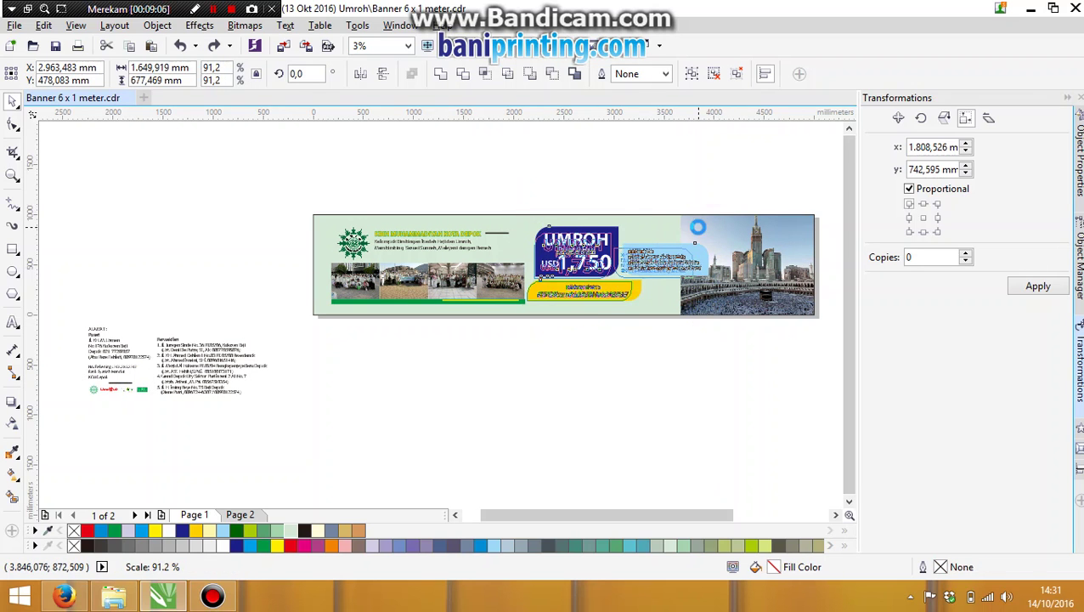
pyautogui.press('Escape')
pyautogui.press('z')
pyautogui.scroll(-1, 463, 230)
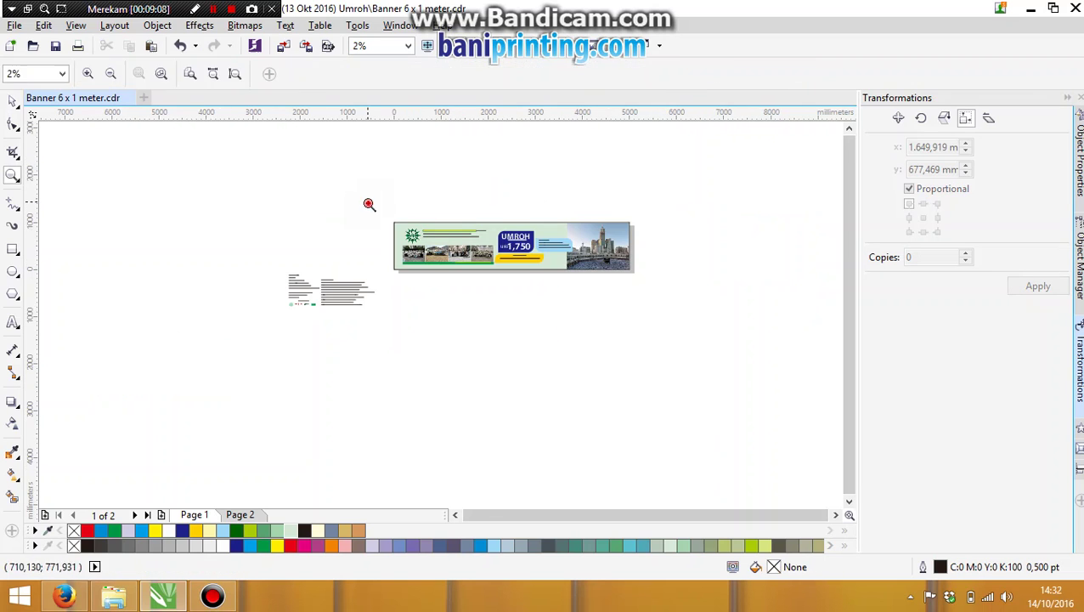
pyautogui.moveTo(369, 204); pyautogui.dragTo(689, 309)
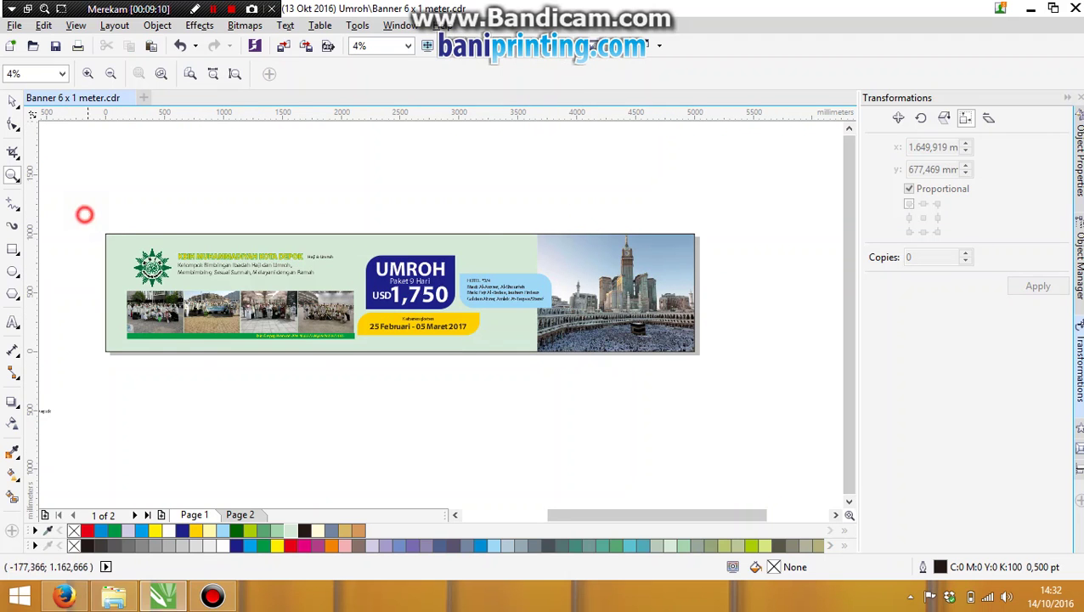
pyautogui.moveTo(84, 214); pyautogui.dragTo(698, 380)
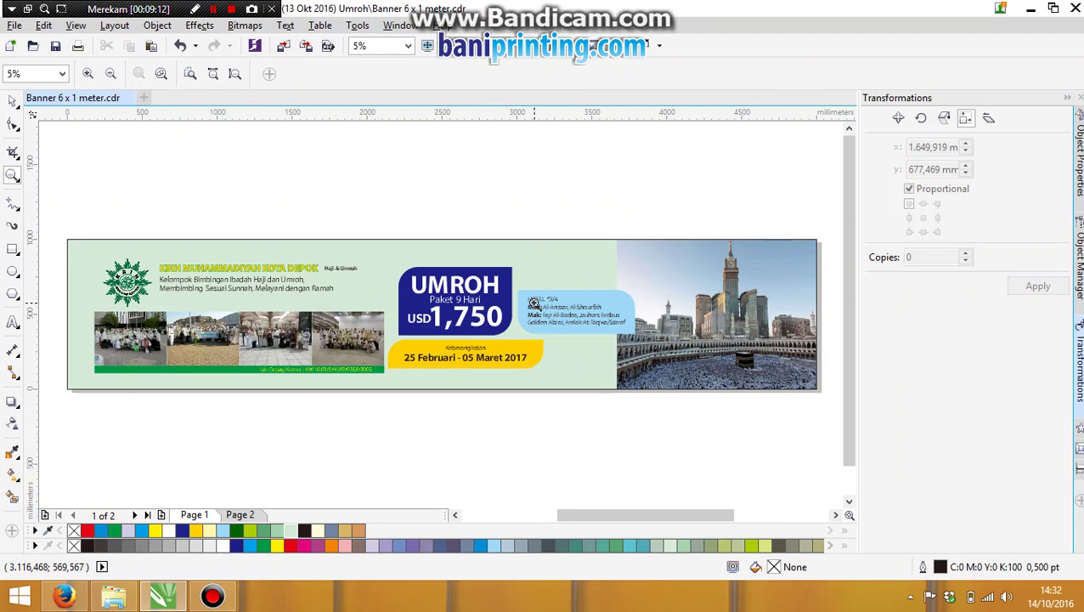